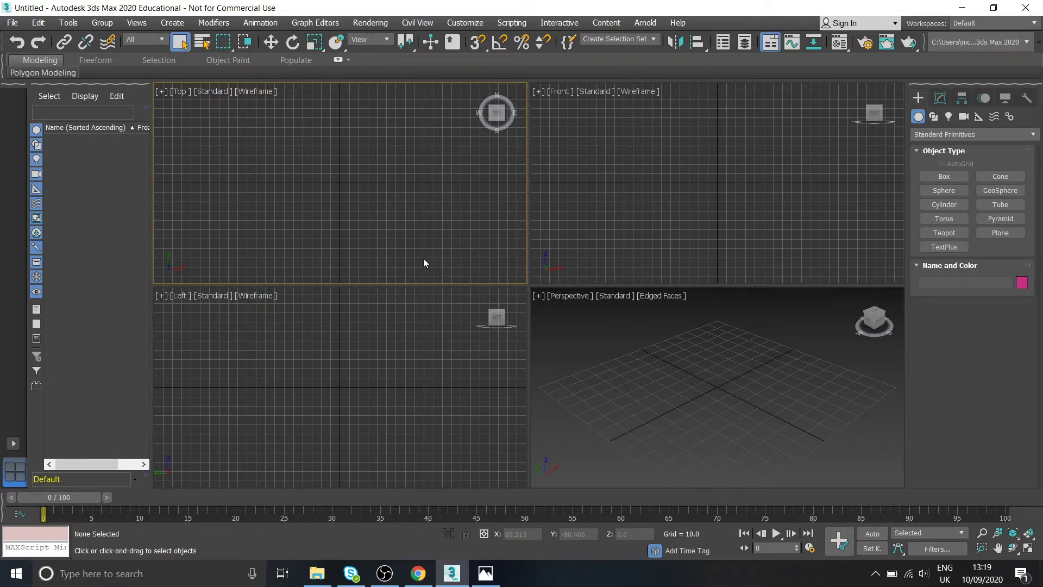
# - Activate each of the four viewports in turn, ending with the Perspective viewport active
pyautogui.click(619, 385)
pyautogui.click(630, 243)
pyautogui.click(437, 219)
pyautogui.click(437, 381)
pyautogui.click(642, 390)
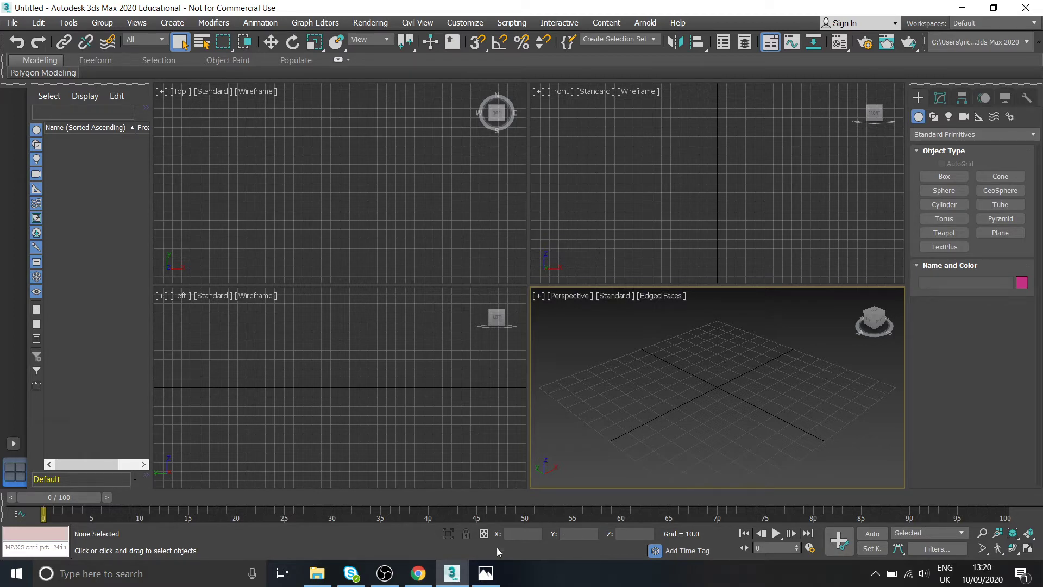
# - Switch to Photos to examine the building's proportions and details in facility.png, and return to 3ds Max
pyautogui.click(495, 573)
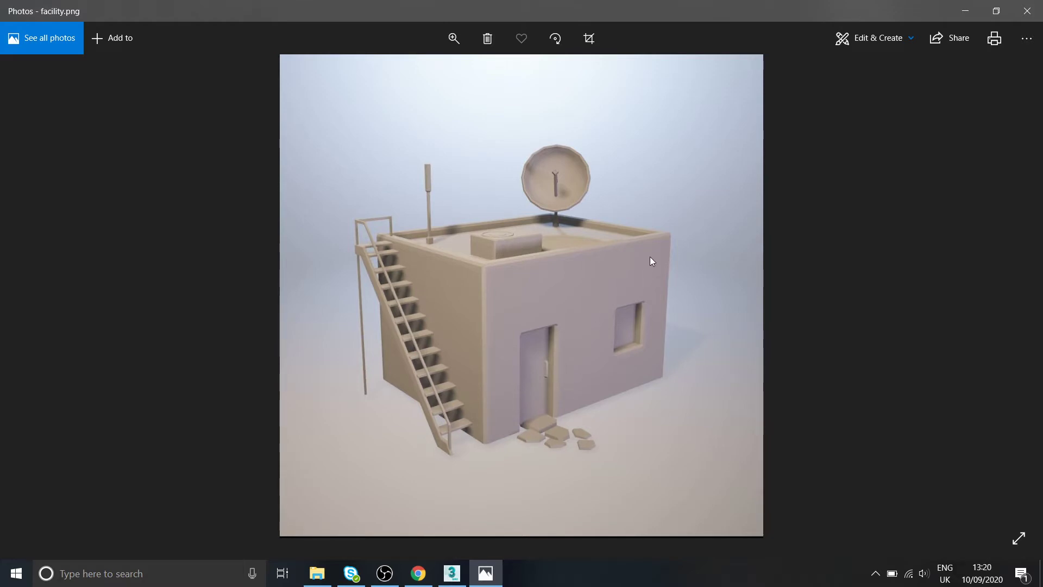
pyautogui.click(452, 573)
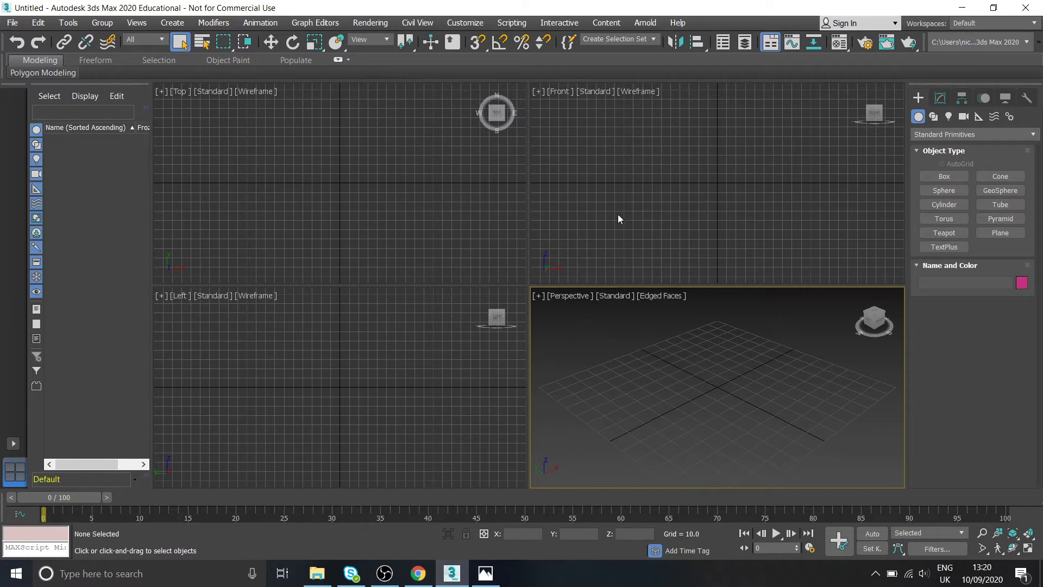
pyautogui.click(486, 573)
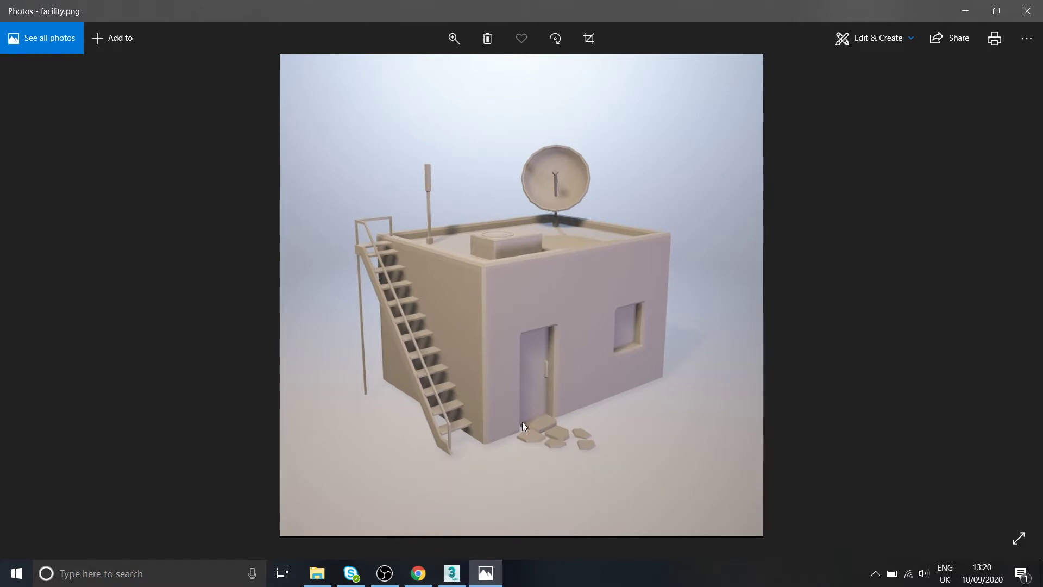
pyautogui.click(451, 577)
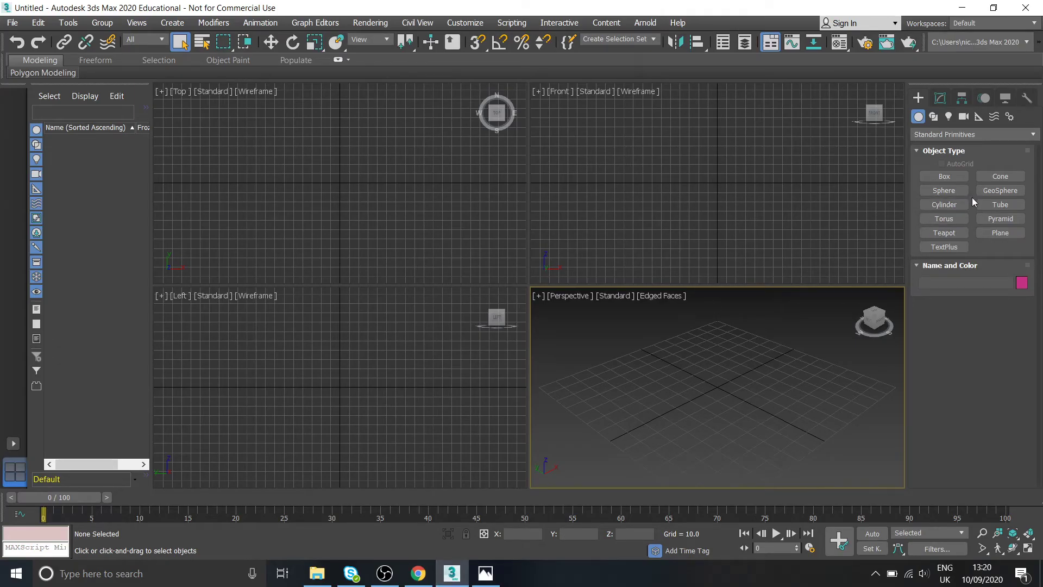
pyautogui.click(943, 177)
pyautogui.click(485, 573)
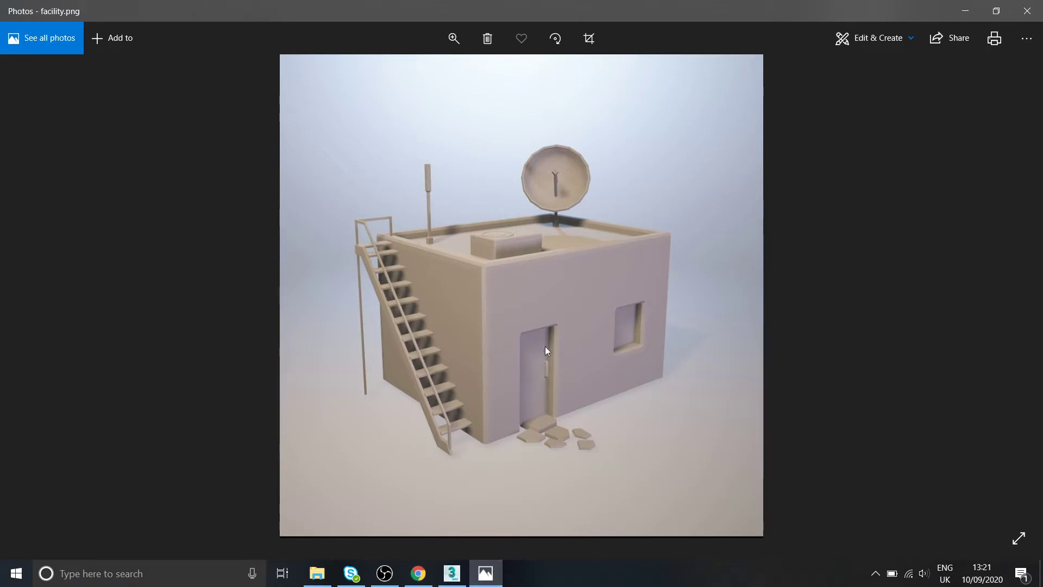
pyautogui.click(478, 576)
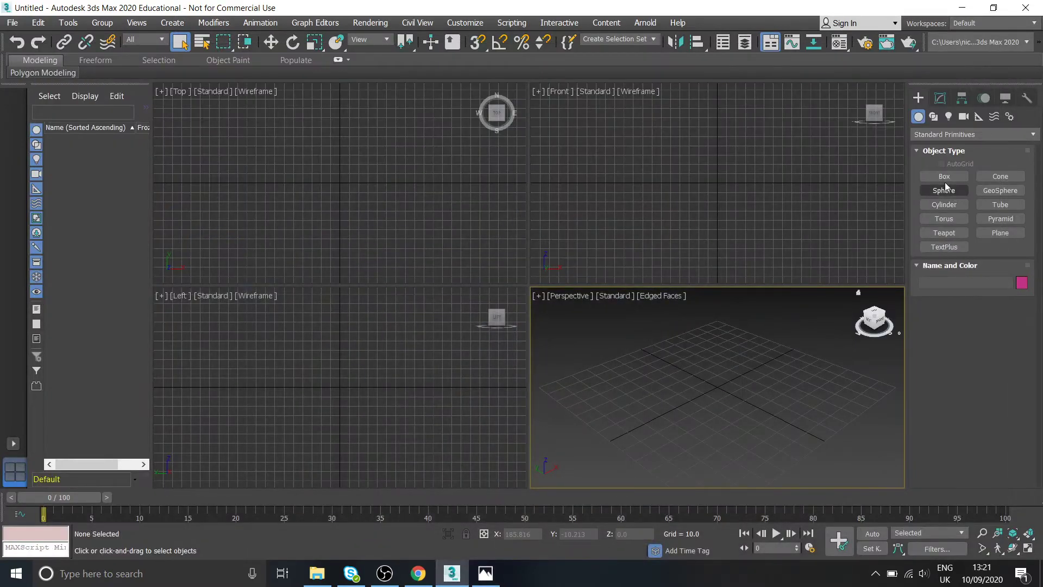
# - Maximize the Perspective viewport and create a box about 115 long, 216 wide and 112 high near the grid centre
pyautogui.click(1029, 550)
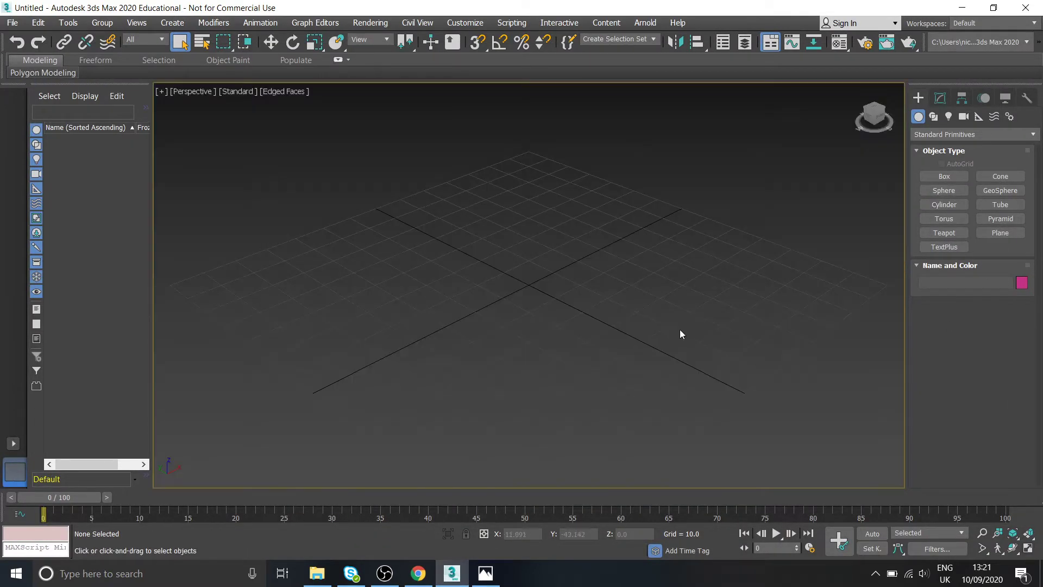
pyautogui.click(938, 177)
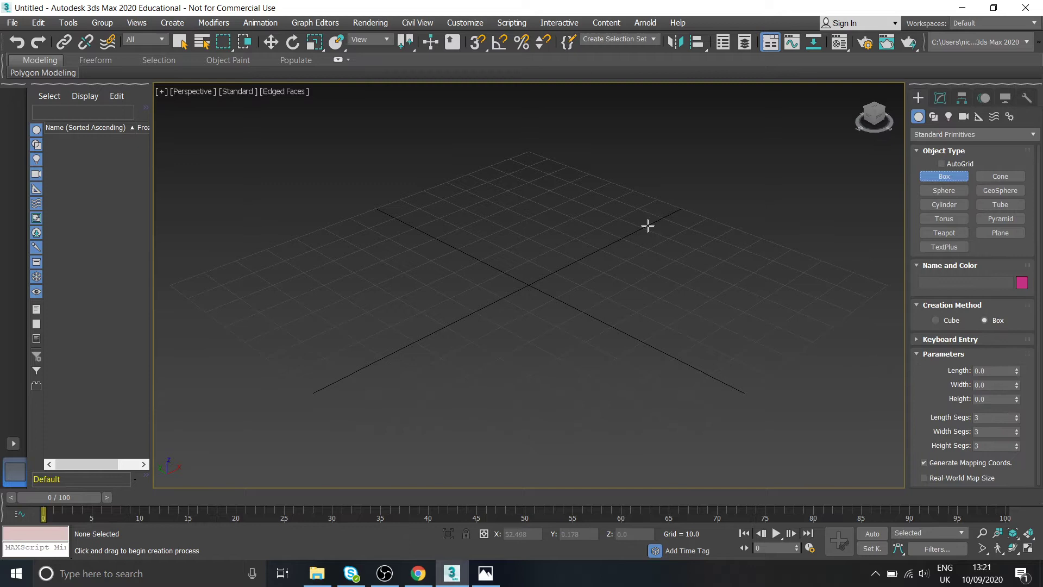
pyautogui.scroll(-5, 647, 226)
pyautogui.moveTo(659, 230); pyautogui.dragTo(530, 275, button='middle')
pyautogui.moveTo(584, 217)
pyautogui.mouseDown()
pyautogui.moveTo(570, 345)
pyautogui.moveTo(479, 386)
pyautogui.moveTo(478, 400)
pyautogui.mouseUp()
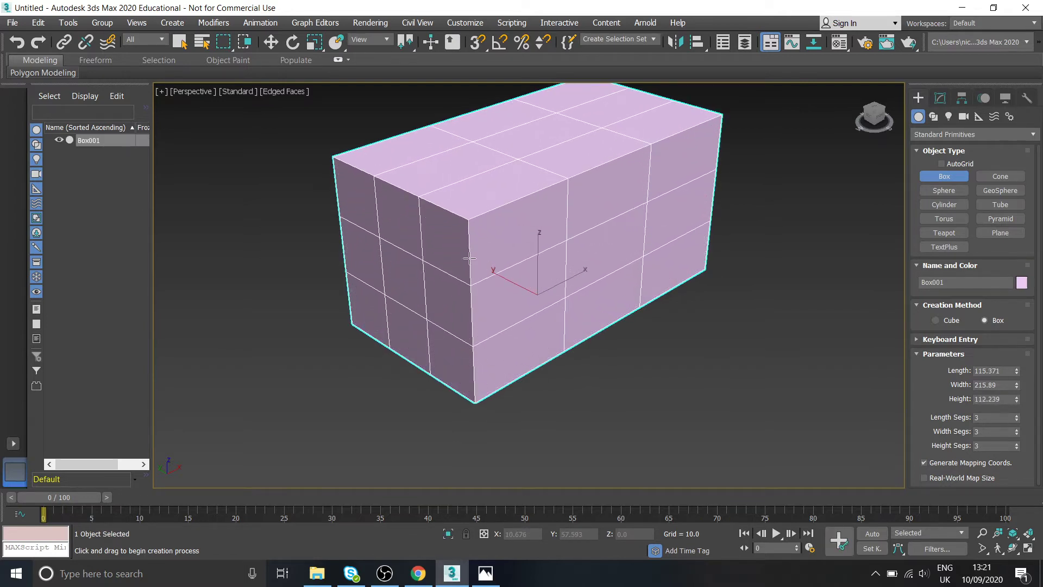
pyautogui.click(603, 260)
pyautogui.moveTo(605, 259); pyautogui.dragTo(577, 258, button='middle')
pyautogui.press('w')
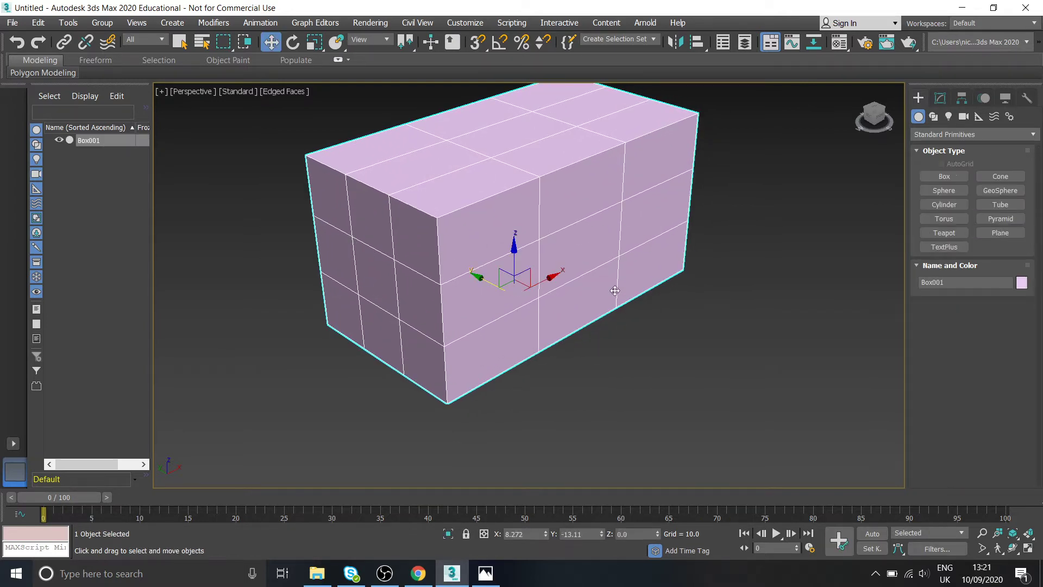
# - Compare the box with the facility.png reference and set its length to about 141 and width to about 235
pyautogui.keyDown('alt'); pyautogui.moveTo(564, 296); pyautogui.dragTo(559, 456, button='middle'); pyautogui.keyUp('alt')
pyautogui.click(484, 576)
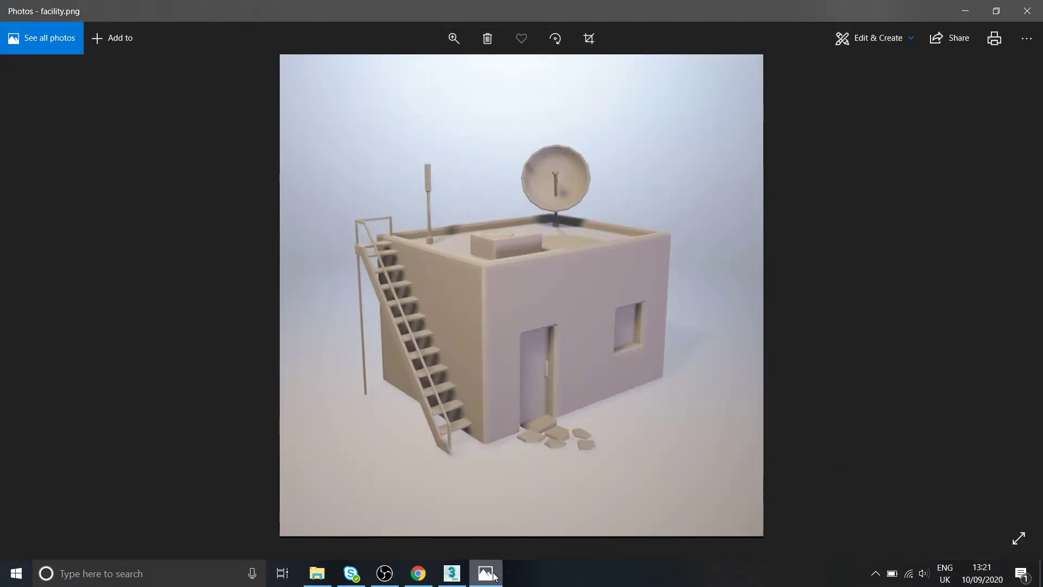
pyautogui.click(459, 571)
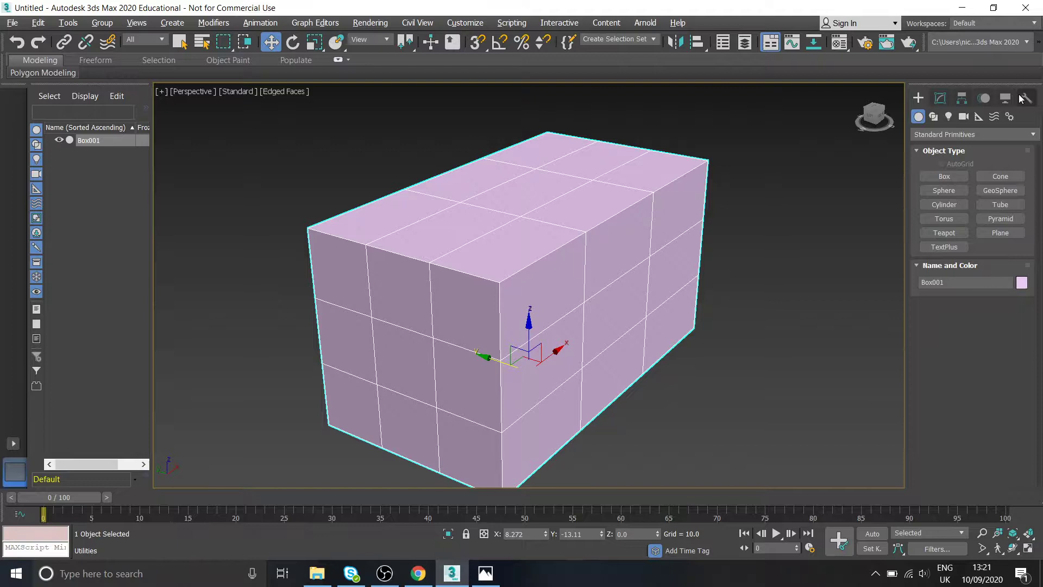
pyautogui.click(940, 97)
pyautogui.moveTo(1016, 288); pyautogui.dragTo(1016, 264)
# - Reset the box's length, width and height segments to 1
pyautogui.rightClick(1017, 318)
pyautogui.rightClick(1018, 332)
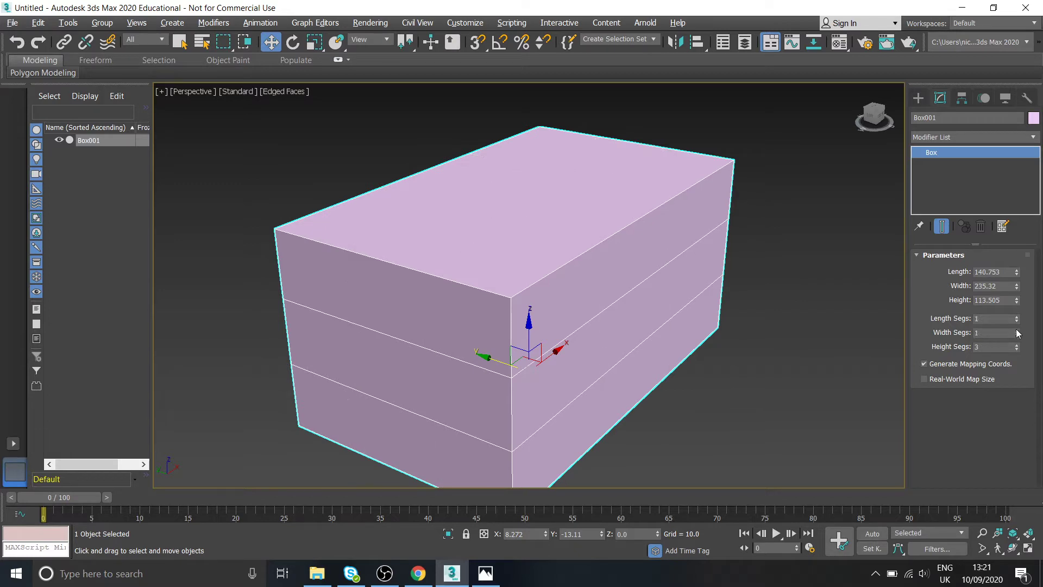
pyautogui.rightClick(1017, 347)
pyautogui.moveTo(725, 295); pyautogui.dragTo(679, 277, button='middle')
# - Resize the box to match the reference building, with length 142.16, width 183.549 and height 119.18
pyautogui.click(486, 574)
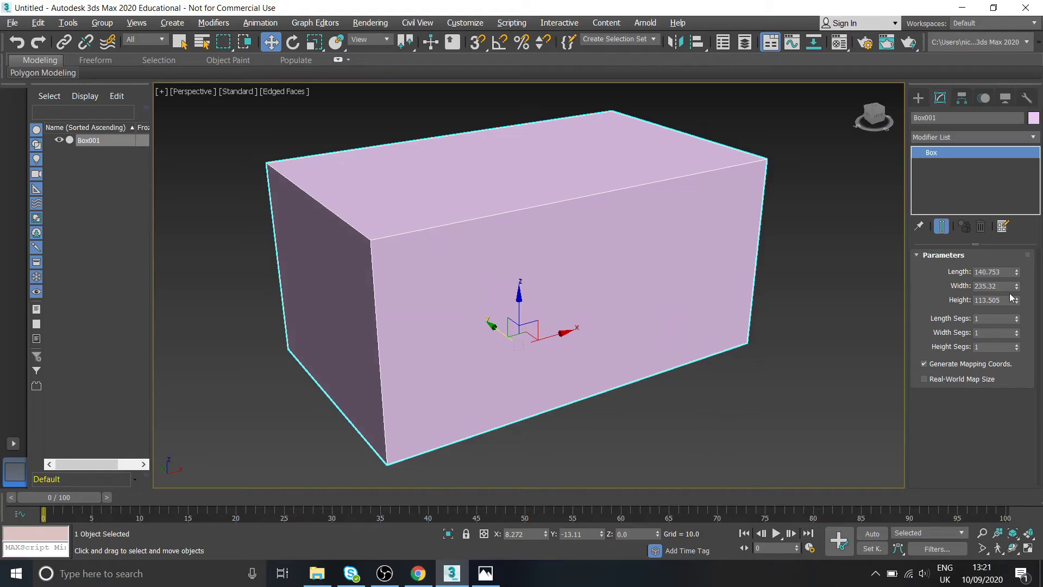
pyautogui.moveTo(1017, 300)
pyautogui.mouseDown()
pyautogui.moveTo(1017, 272)
pyautogui.moveTo(1018, 297)
pyautogui.mouseUp()
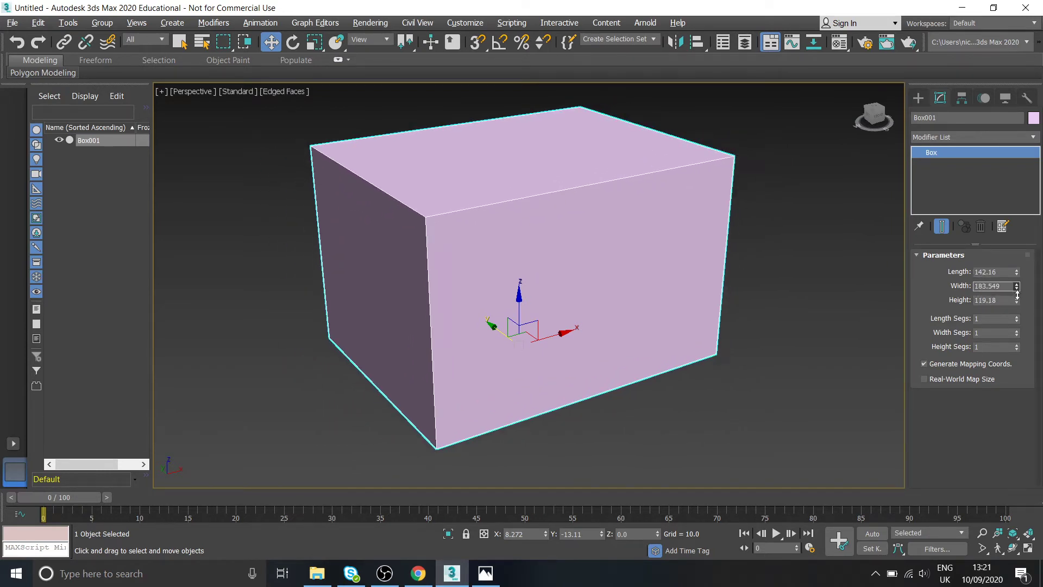
pyautogui.click(485, 573)
pyautogui.click(485, 573)
pyautogui.moveTo(568, 341)
pyautogui.keyDown('alt'); pyautogui.mouseDown(button='middle')
pyautogui.moveTo(592, 342)
pyautogui.moveTo(556, 329)
pyautogui.moveTo(567, 342)
pyautogui.moveTo(557, 353)
pyautogui.mouseUp(button='middle'); pyautogui.keyUp('alt')
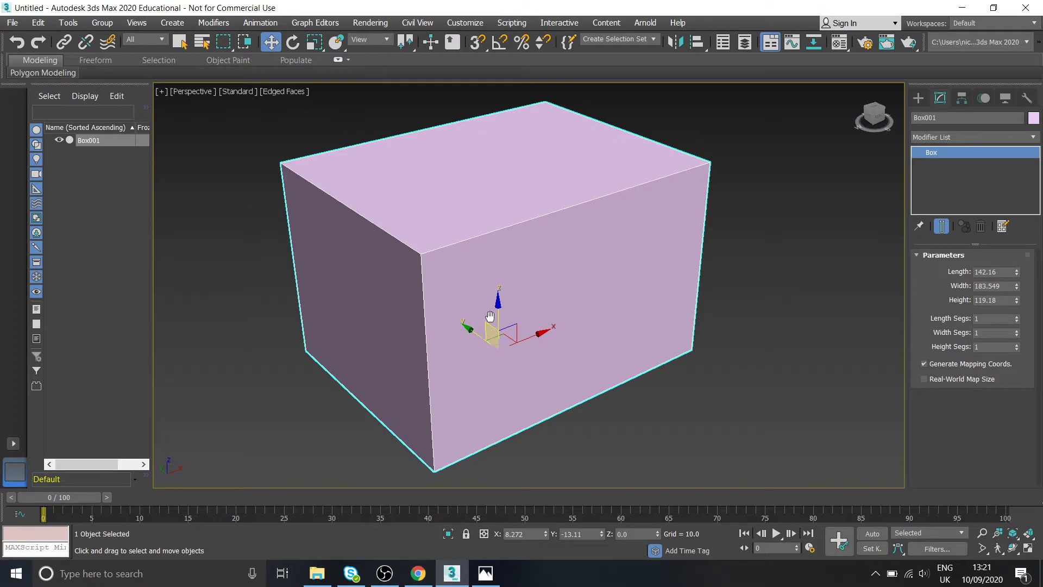
pyautogui.moveTo(496, 328); pyautogui.dragTo(508, 319, button='middle')
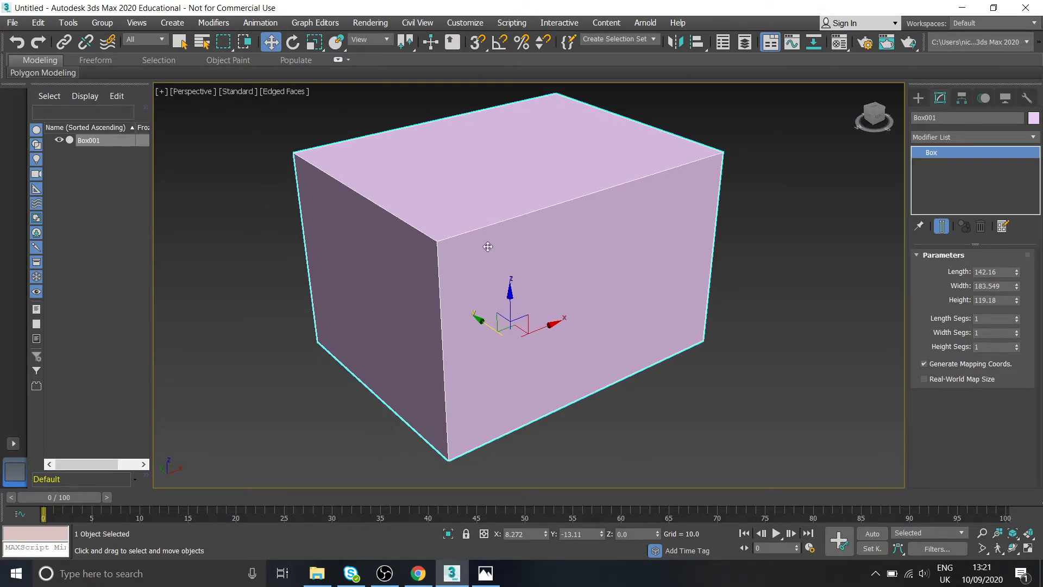
# - Centre the box on the world origin by setting its X and Y positions to 0
pyautogui.scroll(-3, 510, 256)
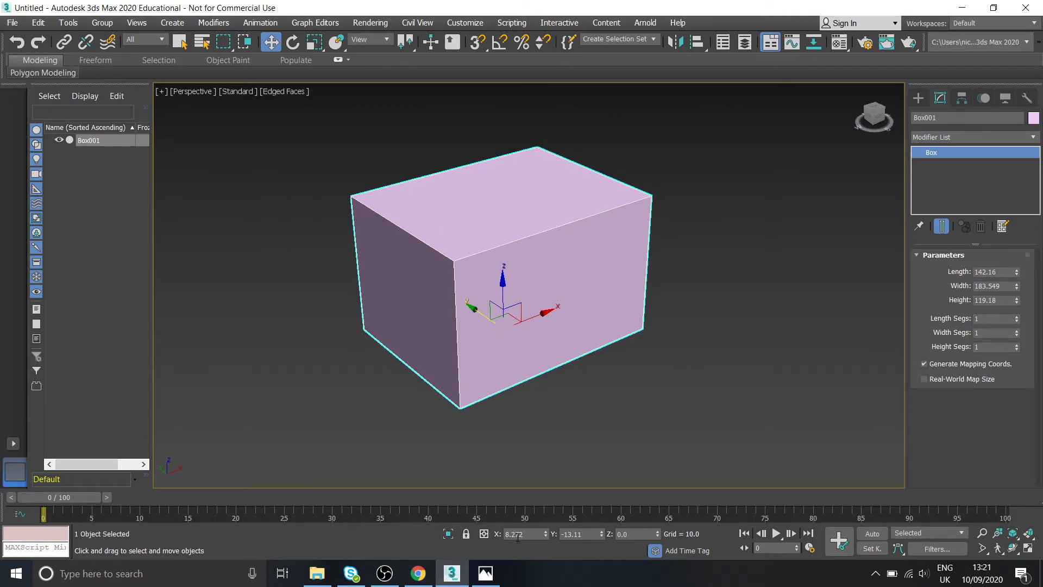
pyautogui.rightClick(546, 537)
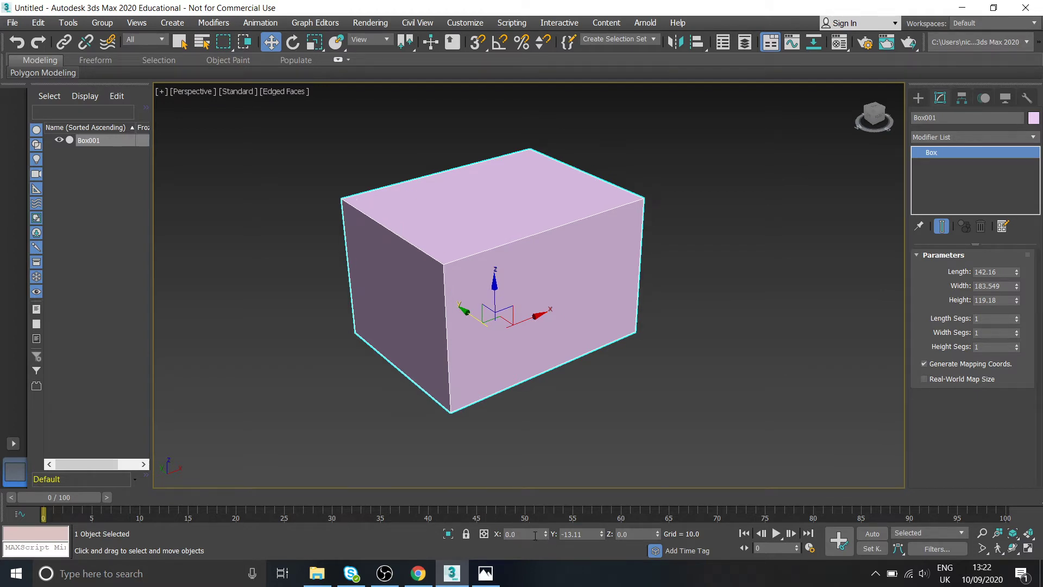
pyautogui.rightClick(601, 534)
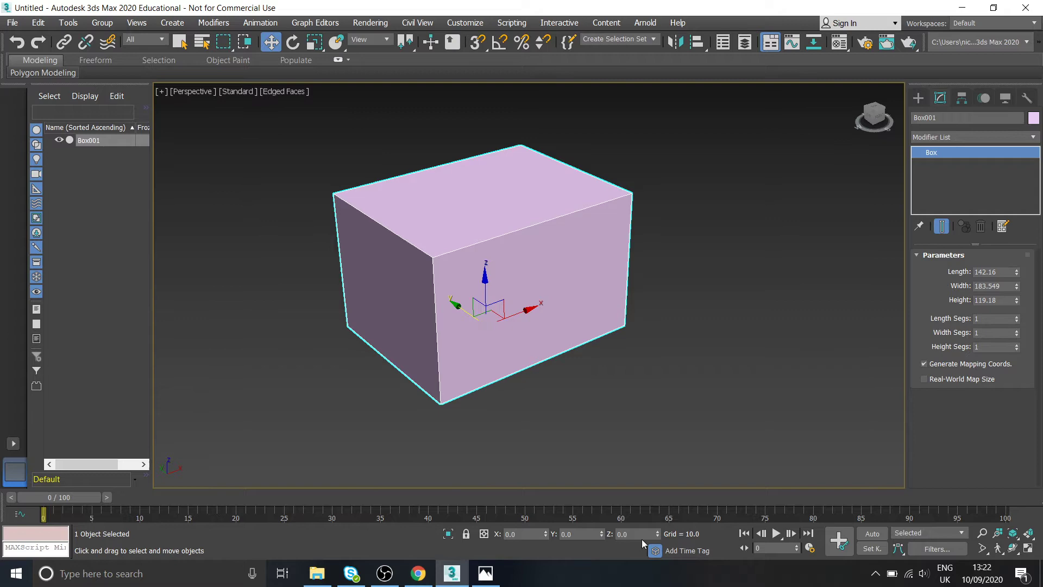
pyautogui.moveTo(504, 312); pyautogui.dragTo(604, 220, button='middle')
pyautogui.scroll(2, 495, 304)
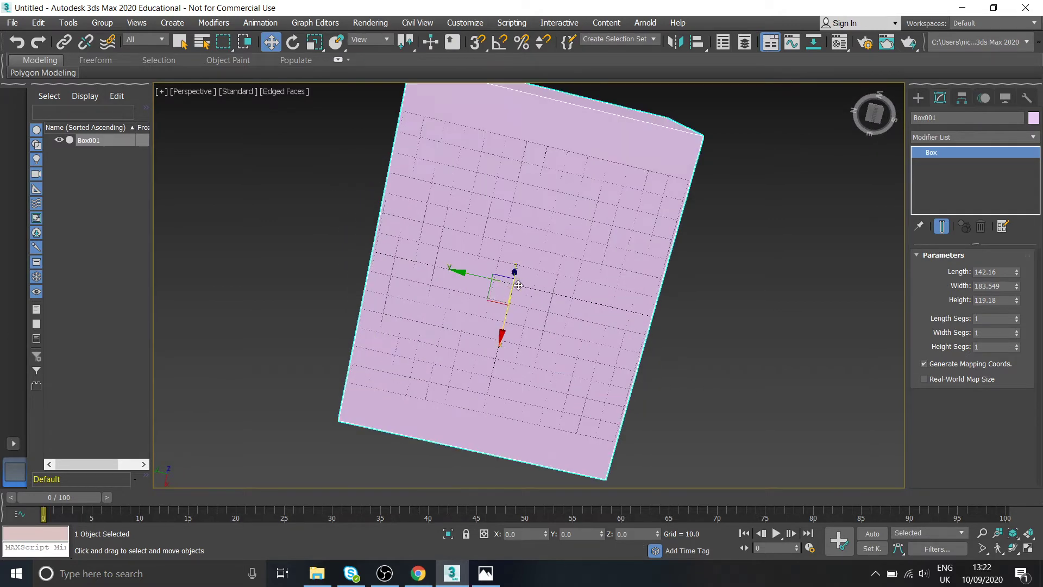
pyautogui.keyDown('alt'); pyautogui.moveTo(517, 284); pyautogui.dragTo(459, 393, button='middle'); pyautogui.keyUp('alt')
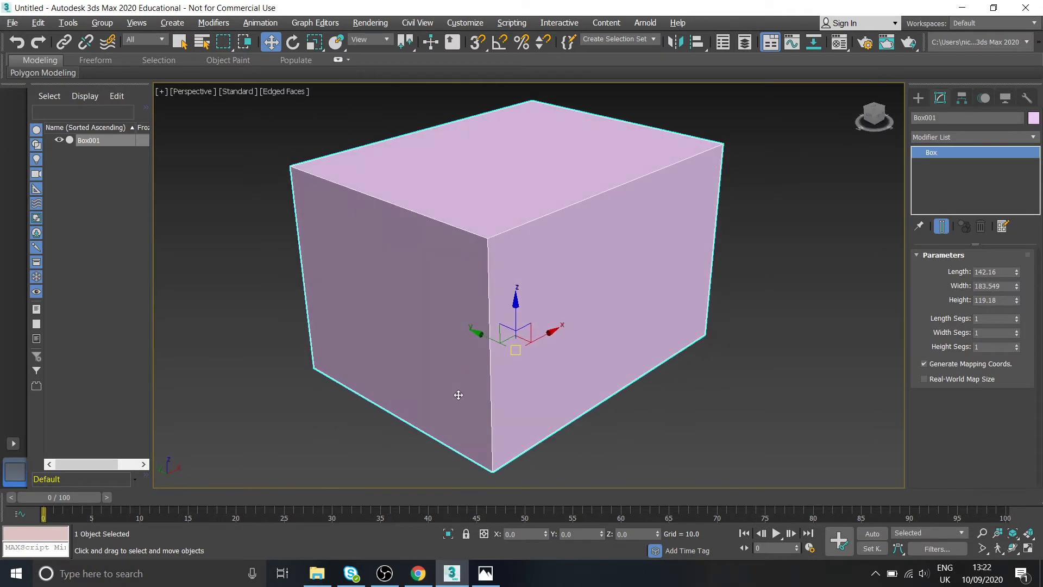
pyautogui.keyDown('alt'); pyautogui.moveTo(531, 337); pyautogui.dragTo(549, 334, button='middle'); pyautogui.keyUp('alt')
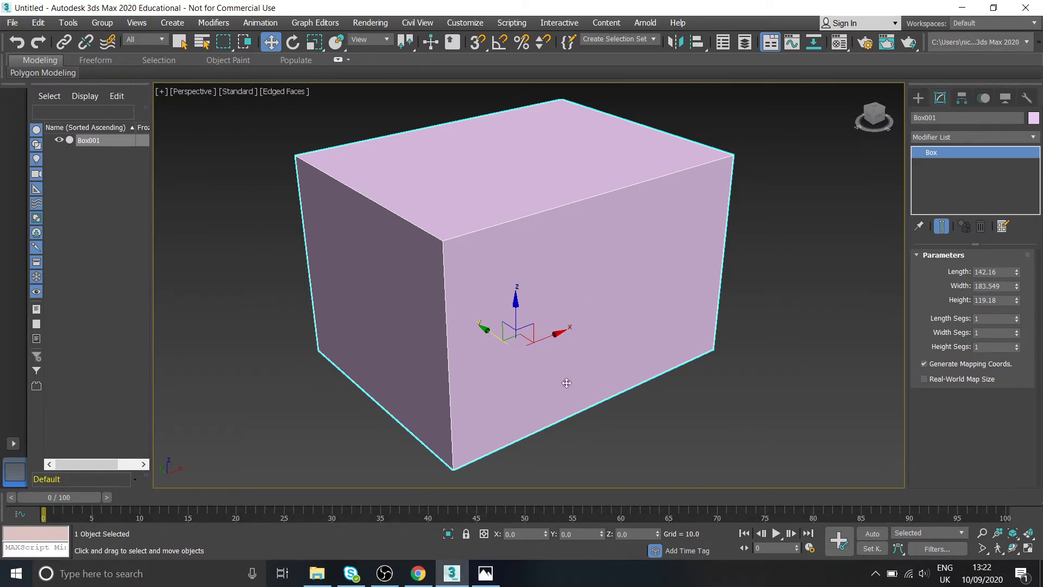
# - Examine the box from several angles and compare its proportions with the building in facility.png
pyautogui.click(487, 579)
pyautogui.click(486, 579)
pyautogui.keyDown('alt'); pyautogui.moveTo(540, 346); pyautogui.dragTo(527, 429, button='middle'); pyautogui.keyUp('alt')
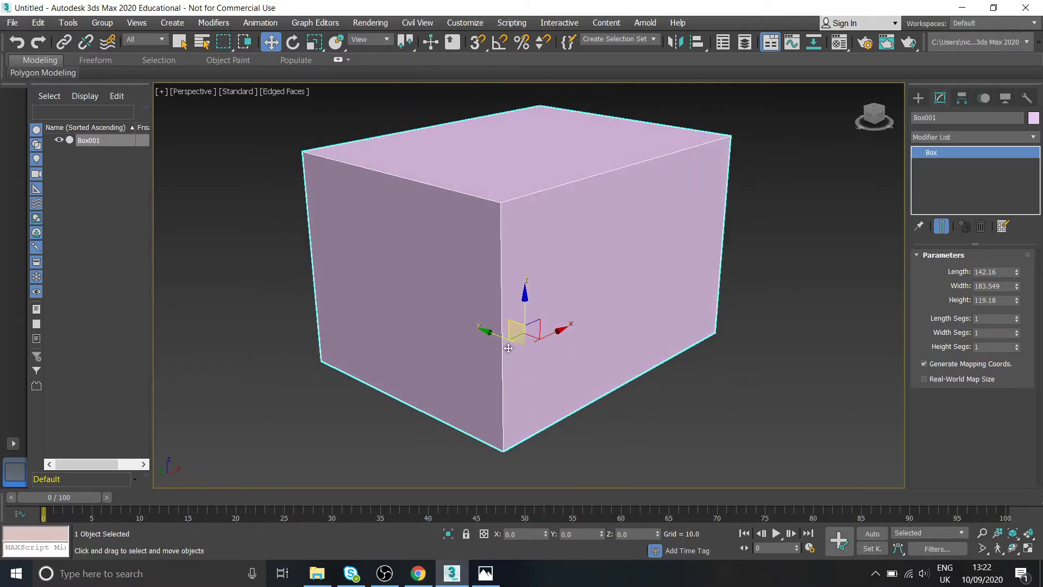
pyautogui.moveTo(699, 277); pyautogui.dragTo(657, 288, button='middle')
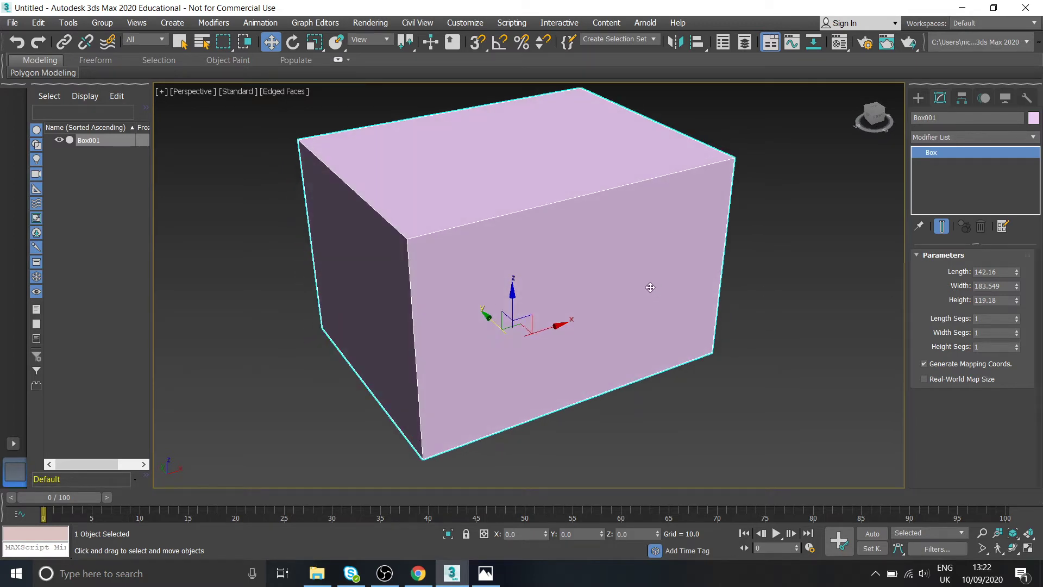
pyautogui.scroll(-4, 594, 290)
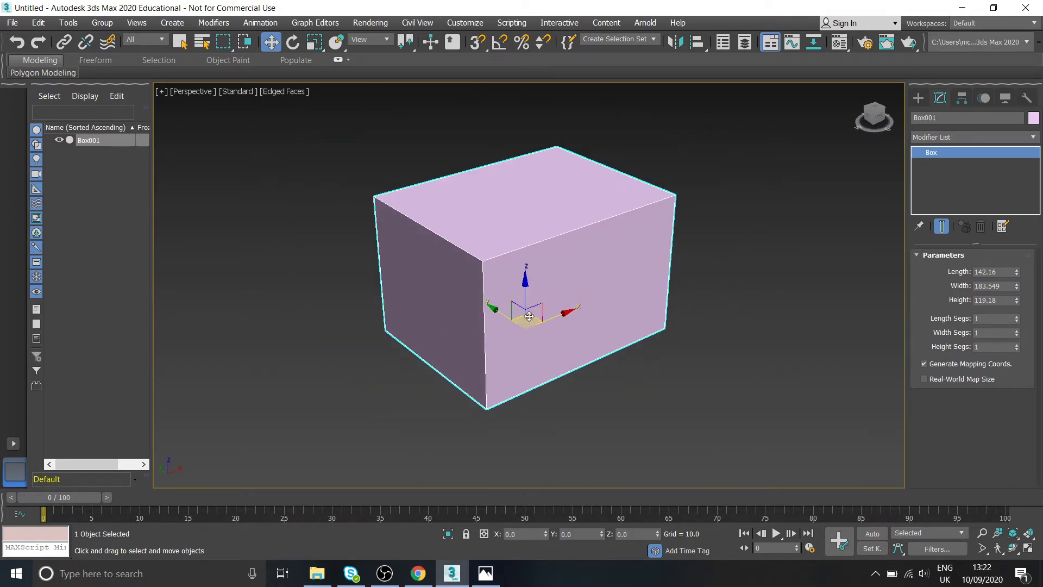
pyautogui.moveTo(560, 332); pyautogui.dragTo(546, 328, button='middle')
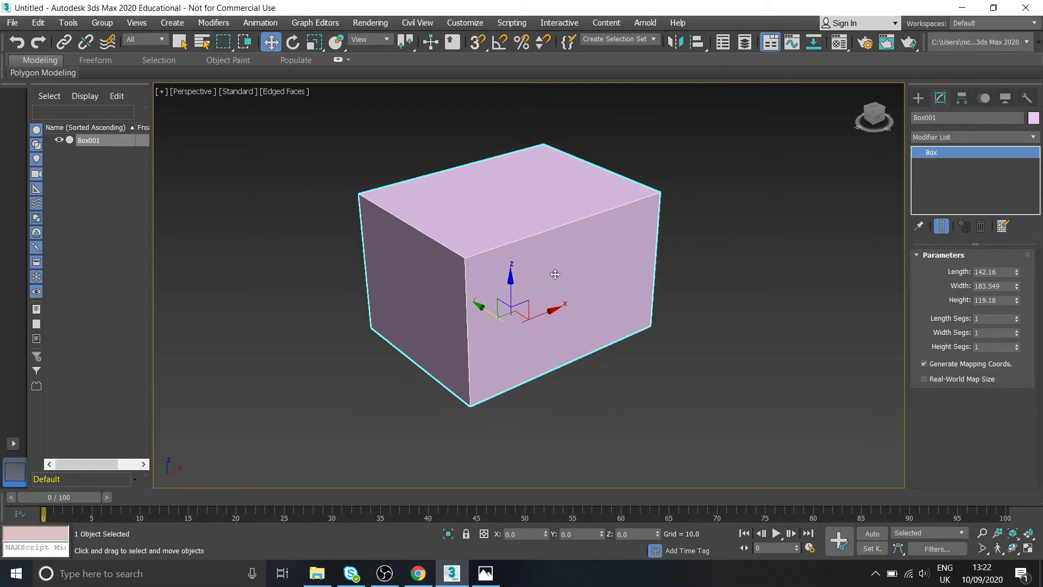
pyautogui.moveTo(563, 287); pyautogui.dragTo(570, 284, button='middle')
pyautogui.scroll(2, 569, 284)
pyautogui.scroll(-2, 526, 312)
pyautogui.click(485, 573)
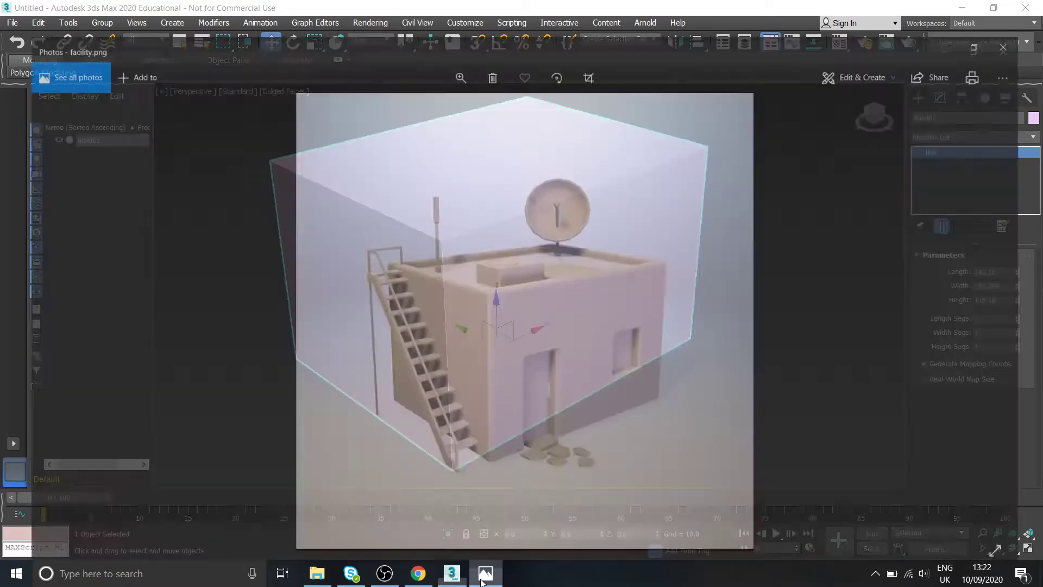
pyautogui.click(485, 573)
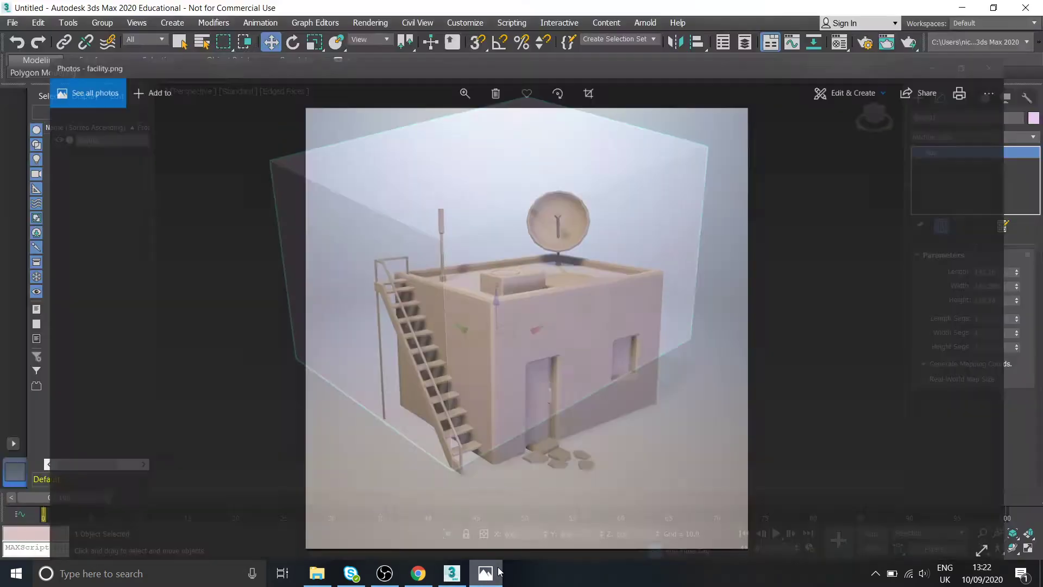
# - Try 8 and 6 width segments on the box, check the reference image, and reset the width segments to 1
pyautogui.click(1016, 330)
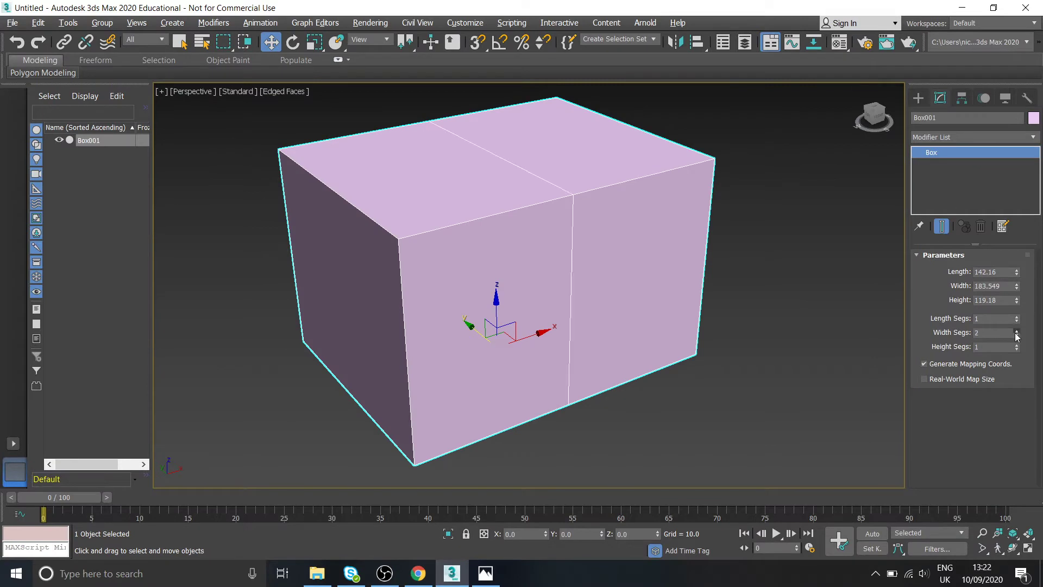
pyautogui.click(1017, 330)
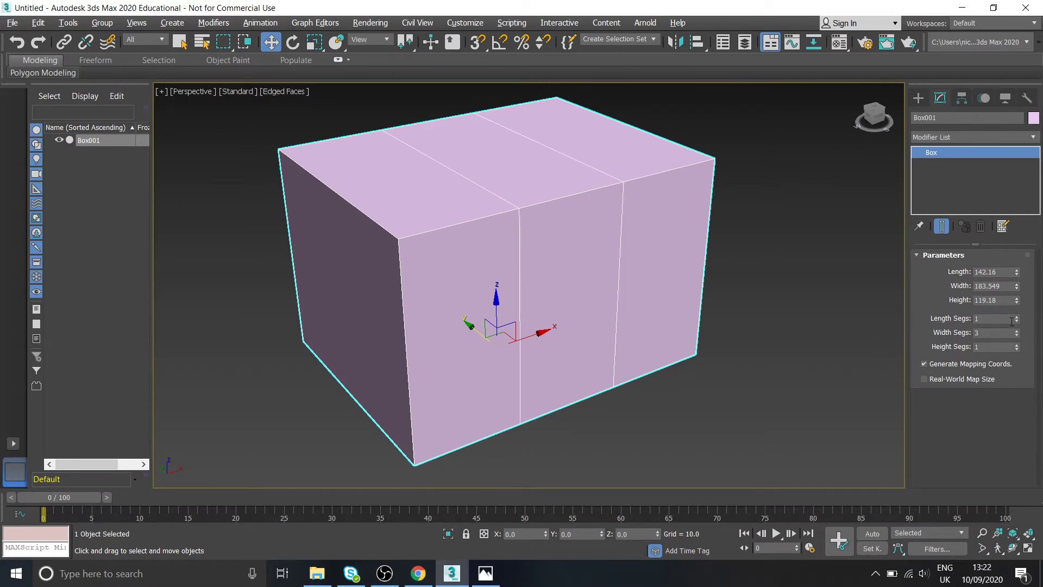
pyautogui.click(1017, 331)
pyautogui.click(1017, 331)
pyautogui.click(1017, 331)
pyautogui.click(1016, 330)
pyautogui.click(1017, 330)
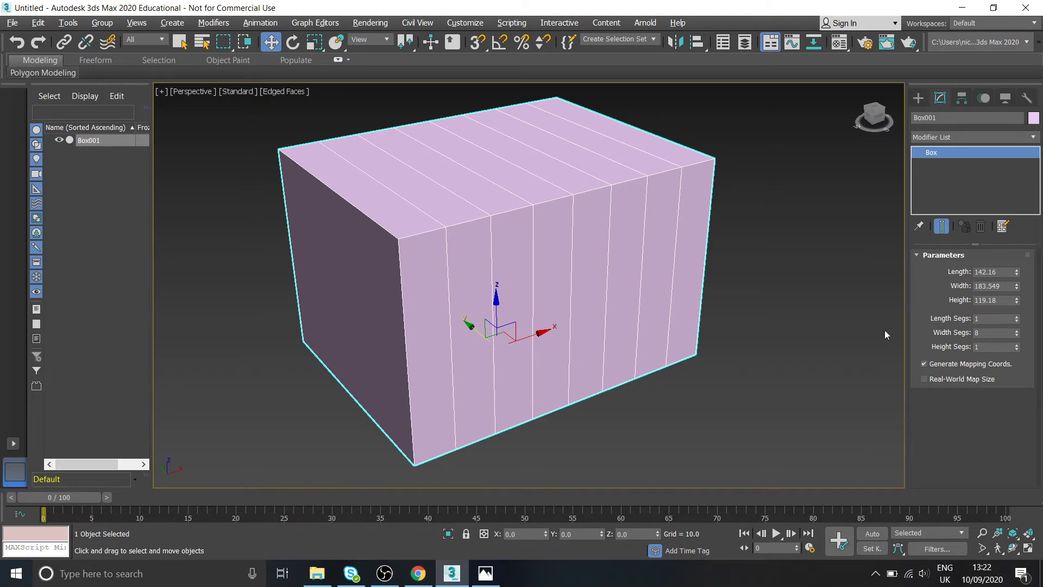
pyautogui.click(1017, 335)
pyautogui.click(1016, 335)
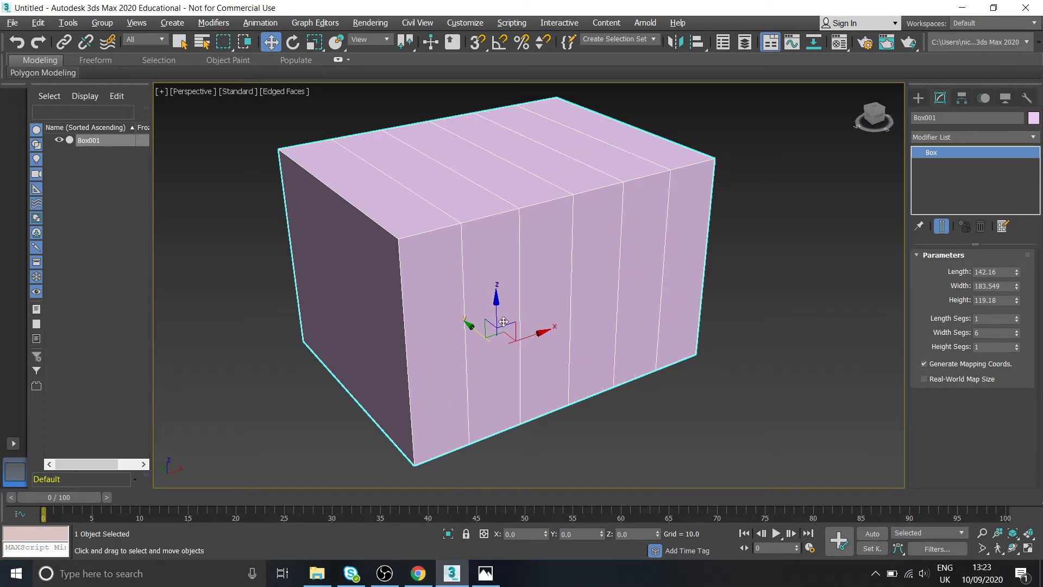
pyautogui.click(485, 573)
pyautogui.rightClick(1016, 332)
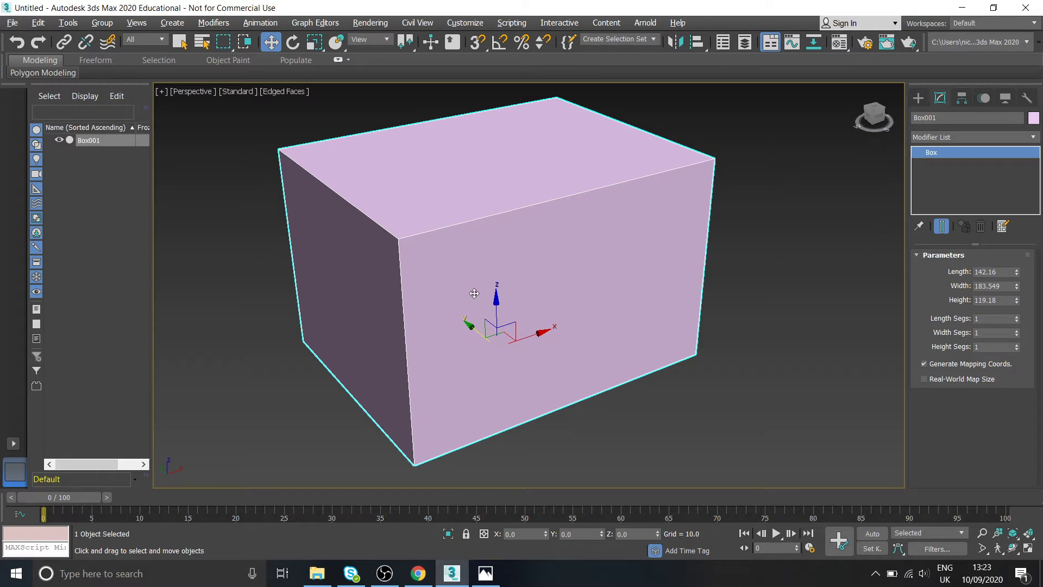
# - Convert the box to an Editable Poly and expand its sub-object levels
pyautogui.rightClick(482, 263)
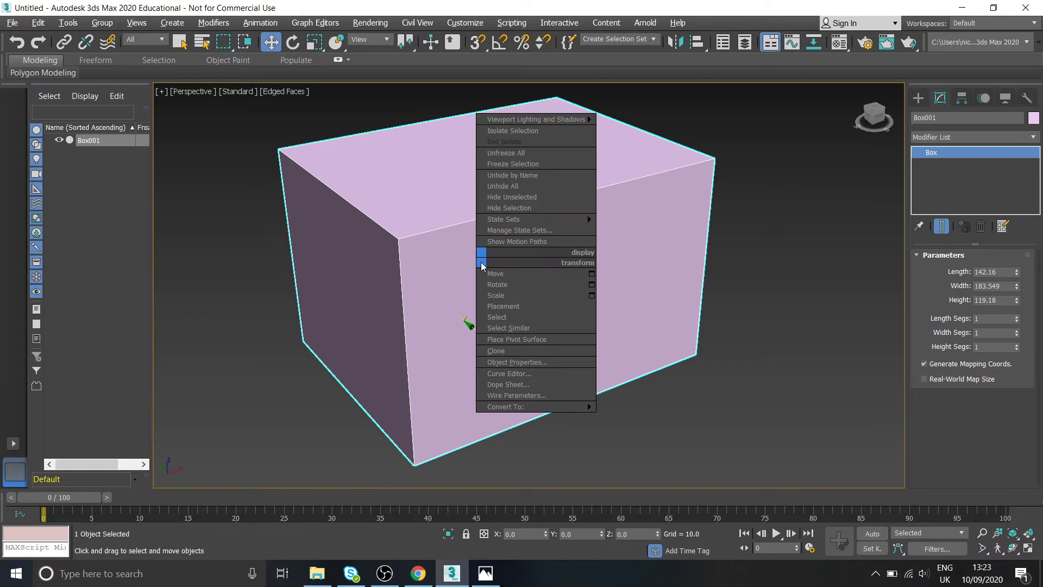
pyautogui.moveTo(510, 406)
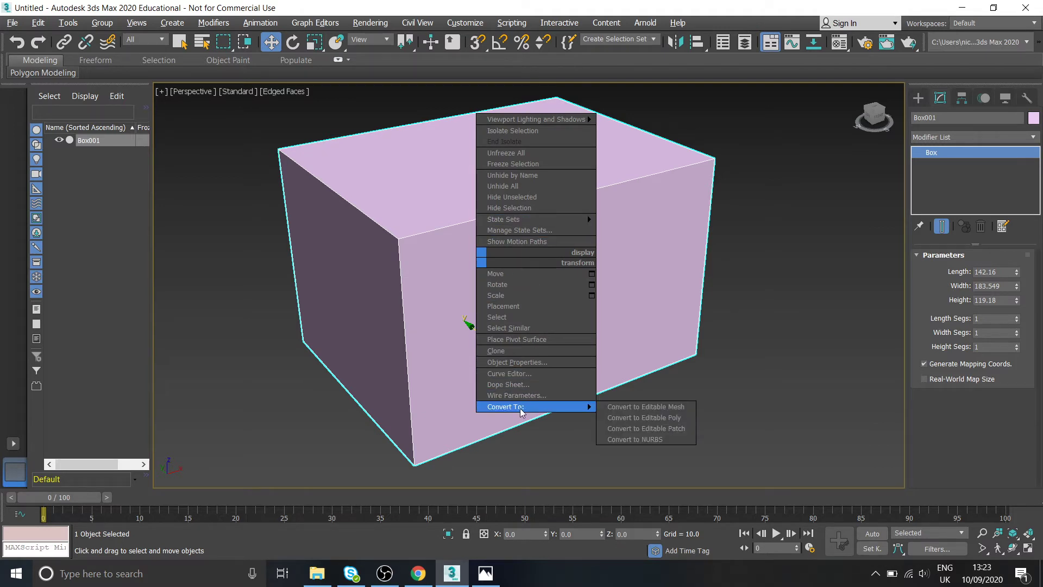
pyautogui.click(672, 422)
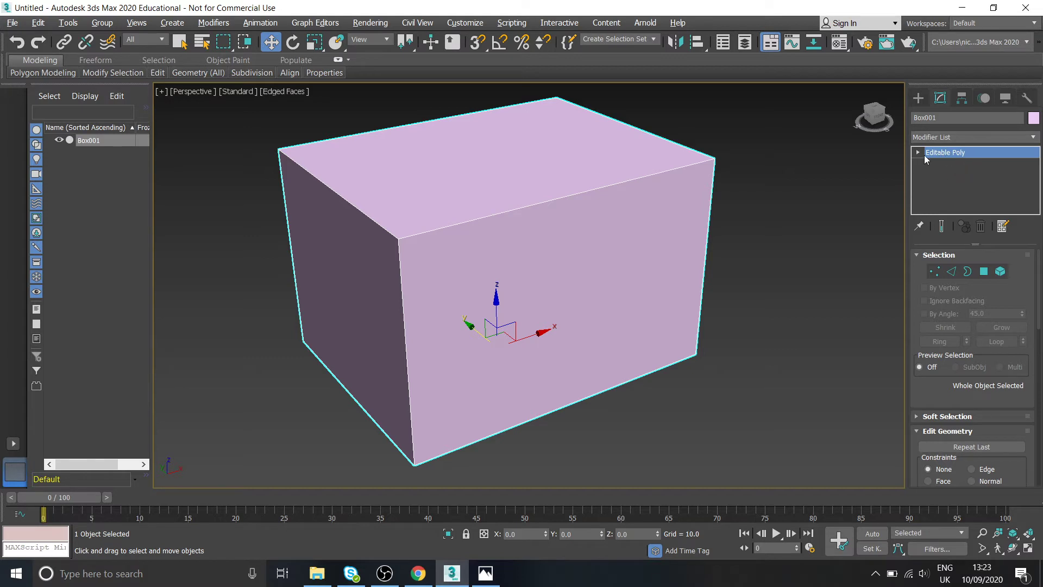
pyautogui.click(919, 152)
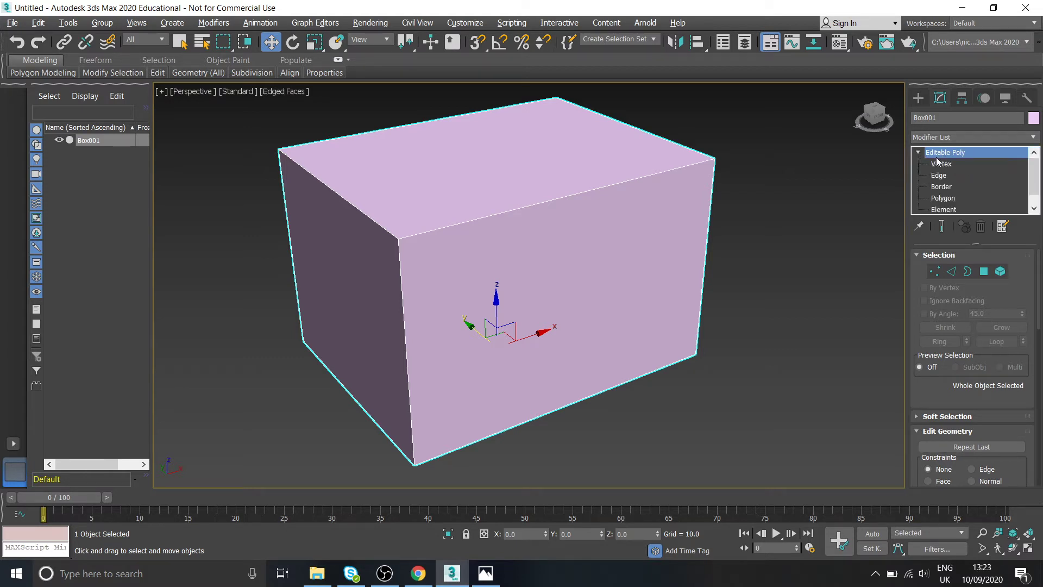
pyautogui.scroll(-1, 950, 166)
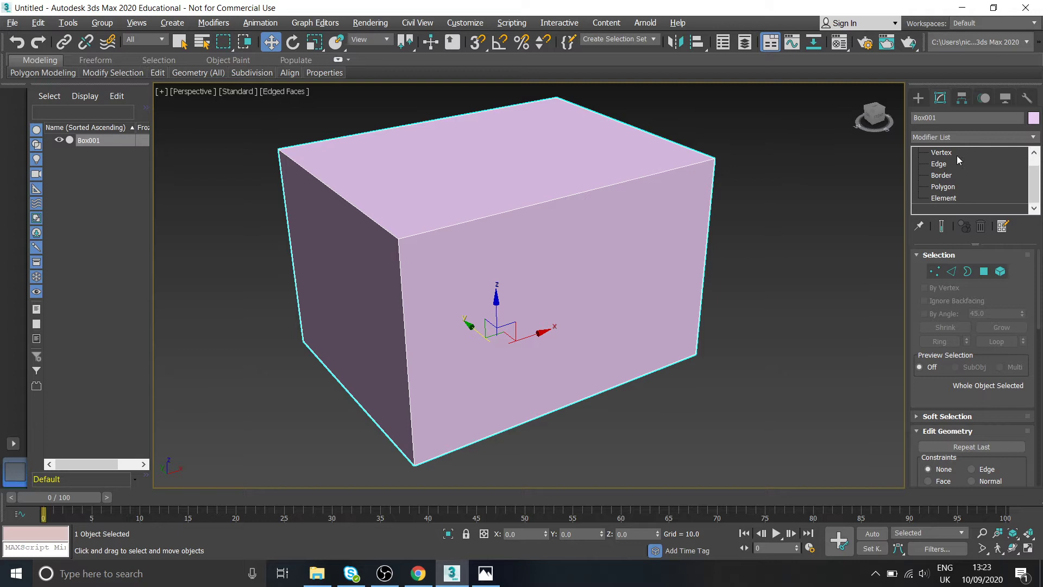
# - Enter vertex sub-object level and select individual top corner vertices of the box one after another
pyautogui.click(940, 164)
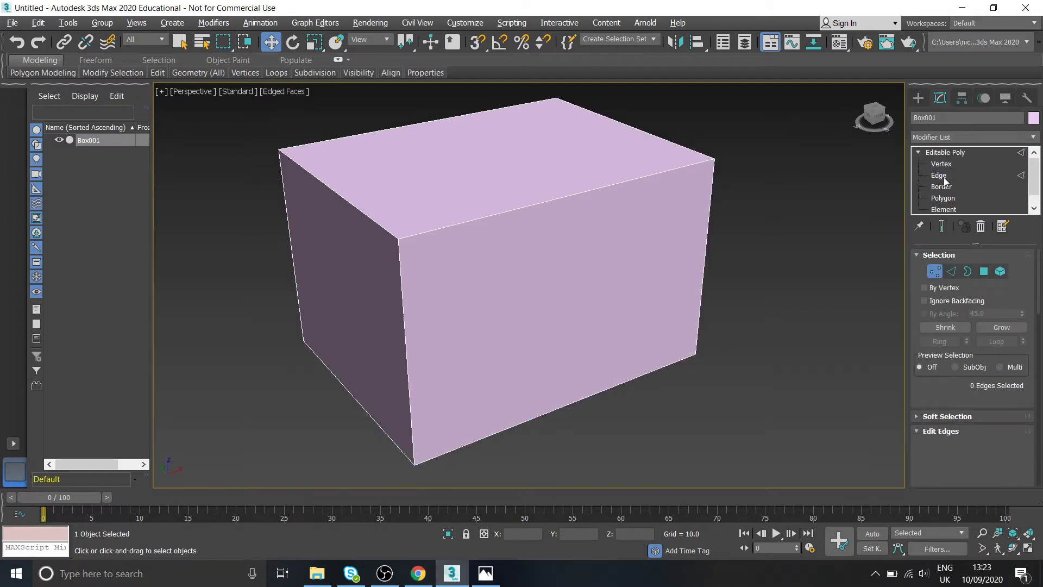
pyautogui.click(950, 164)
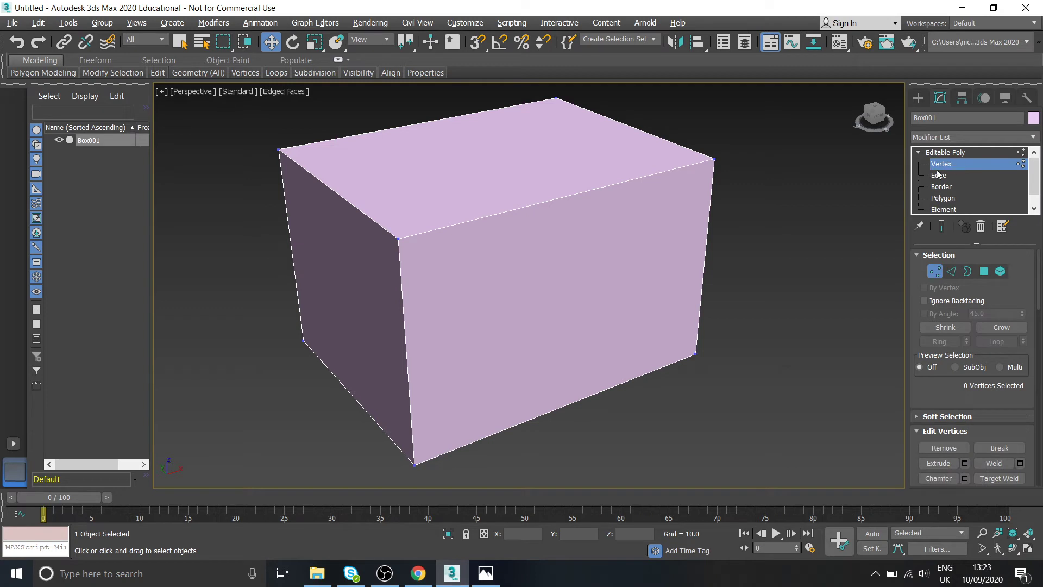
pyautogui.scroll(5, 674, 182)
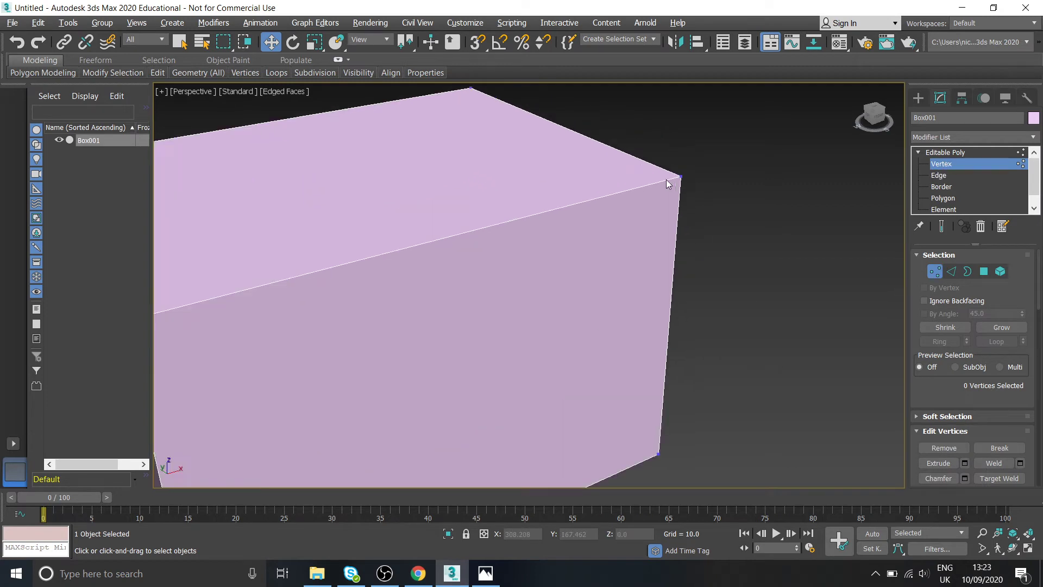
pyautogui.click(687, 176)
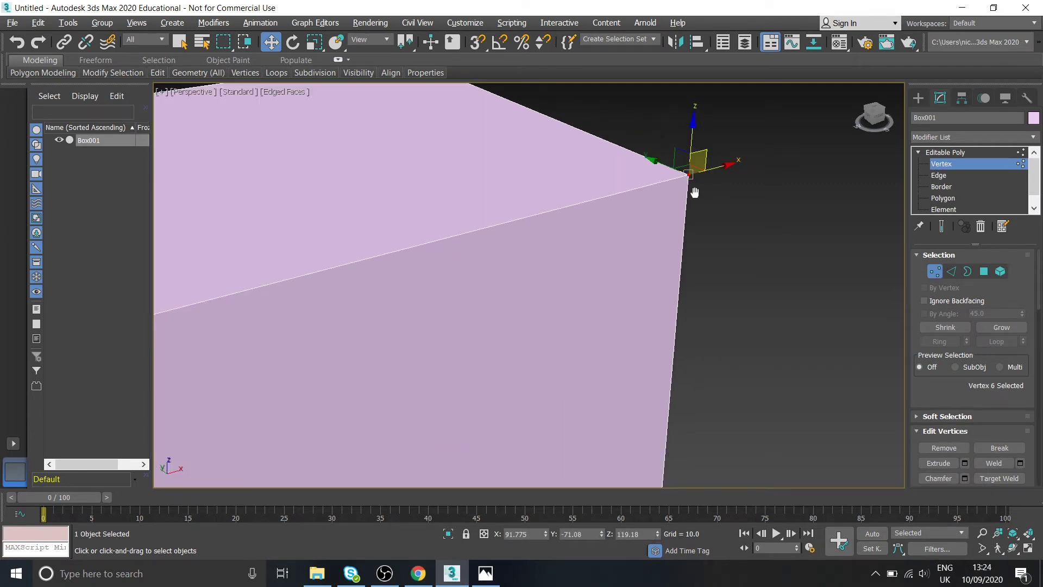
pyautogui.moveTo(299, 232); pyautogui.dragTo(787, 137, button='middle')
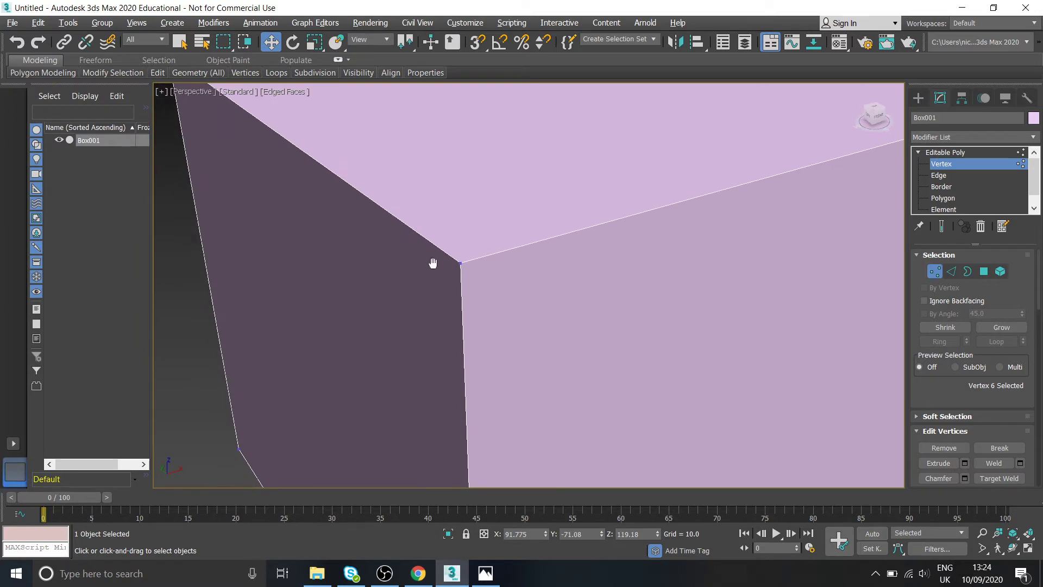
pyautogui.moveTo(433, 263); pyautogui.dragTo(573, 373, button='middle')
pyautogui.click(289, 167)
pyautogui.moveTo(470, 242); pyautogui.dragTo(355, 136, button='middle')
pyautogui.click(484, 294)
pyautogui.keyDown('alt'); pyautogui.moveTo(663, 200); pyautogui.dragTo(689, 240, button='middle'); pyautogui.keyUp('alt')
pyautogui.click(739, 236)
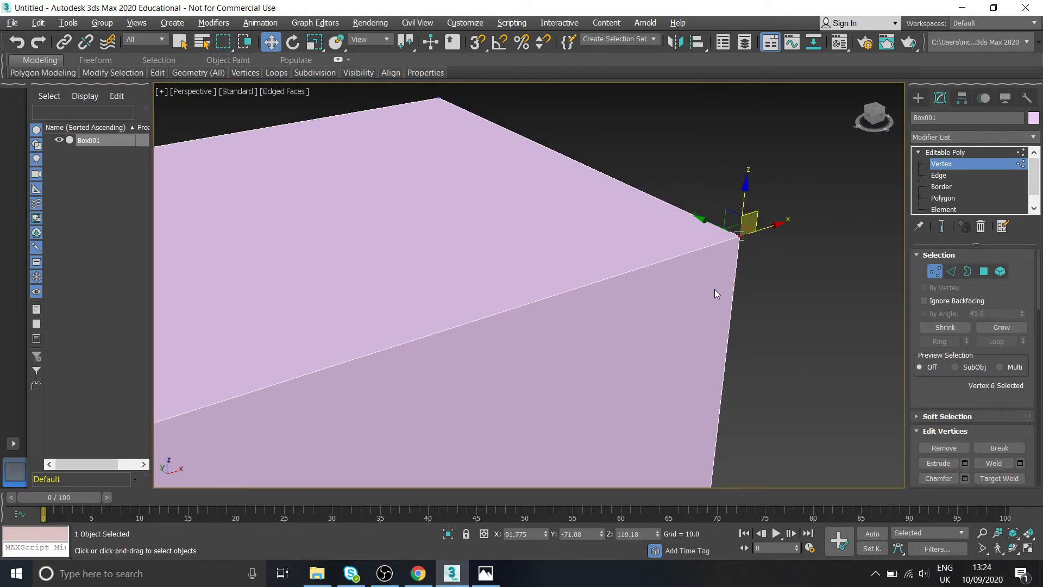
pyautogui.scroll(-3, 709, 277)
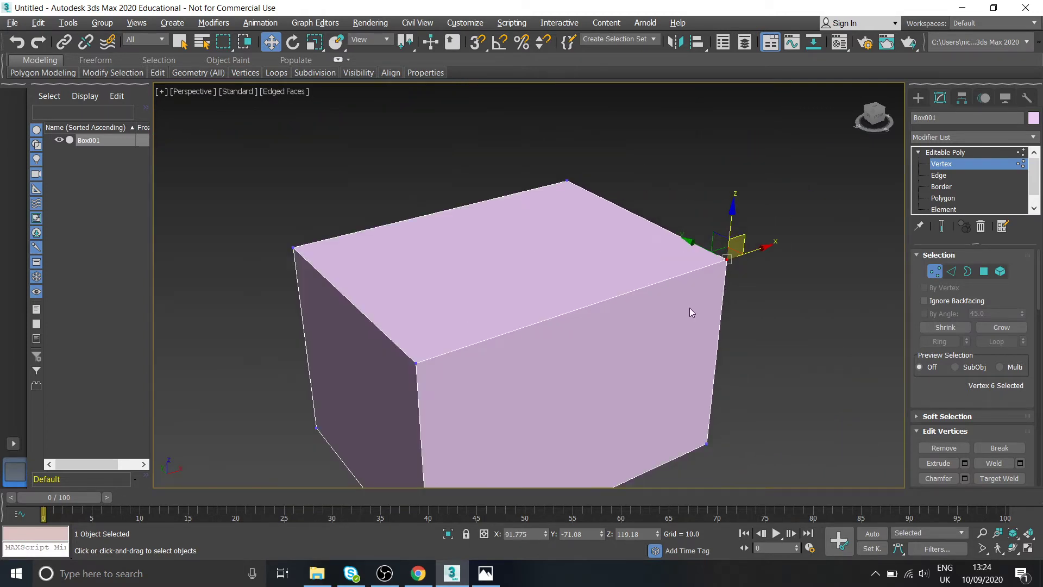
# - Try moving the selected top corner vertex freely, and undo the move
pyautogui.moveTo(690, 308); pyautogui.dragTo(703, 271, button='middle')
pyautogui.moveTo(753, 209); pyautogui.dragTo(695, 259)
pyautogui.hotkey('ctrl', 'z')
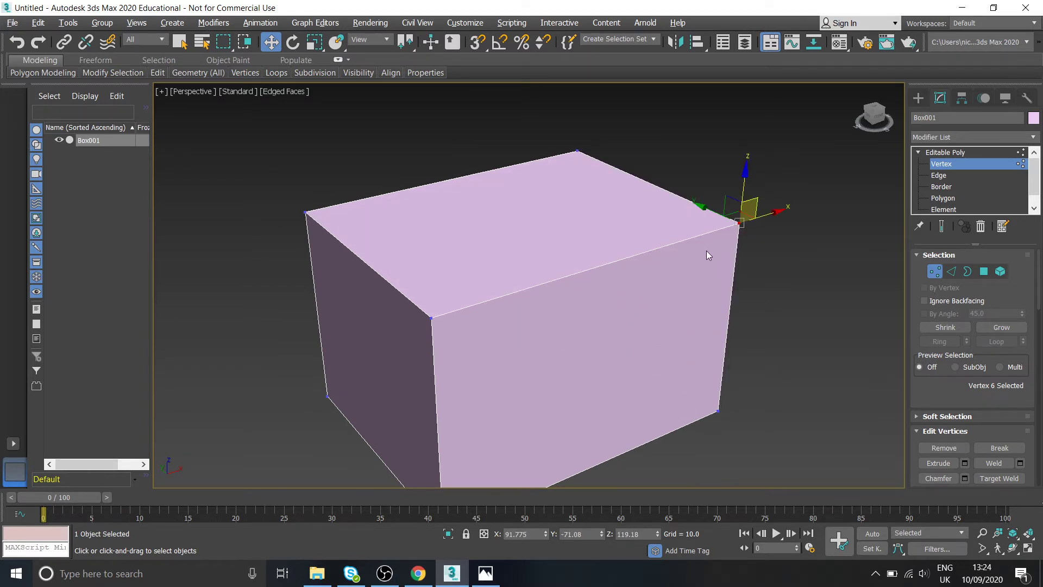
pyautogui.moveTo(660, 237); pyautogui.dragTo(650, 190, button='middle')
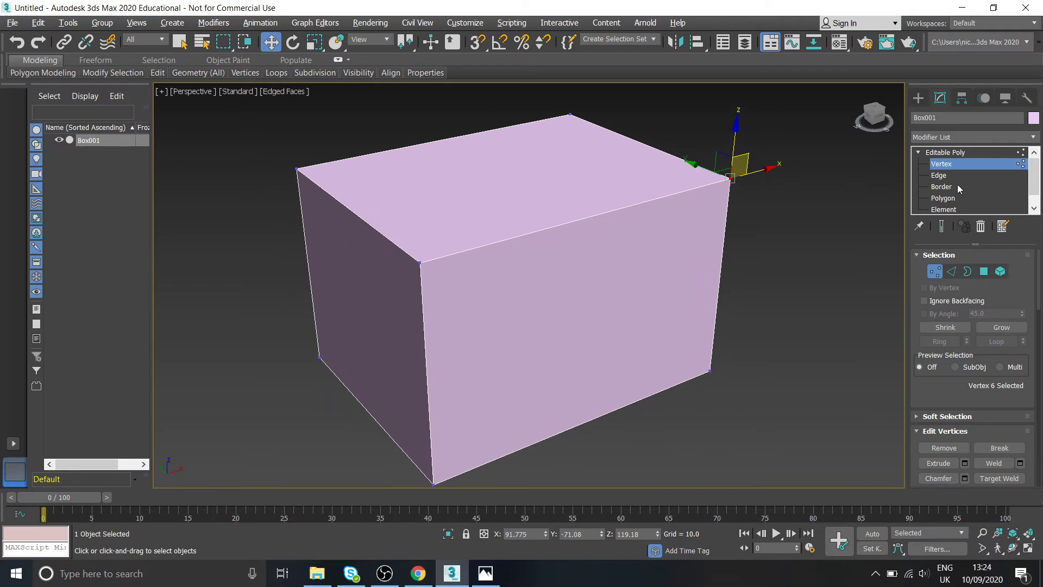
# - At edge level, try lowering the front face's top edge to a Z of about 60, and undo the move
pyautogui.click(940, 175)
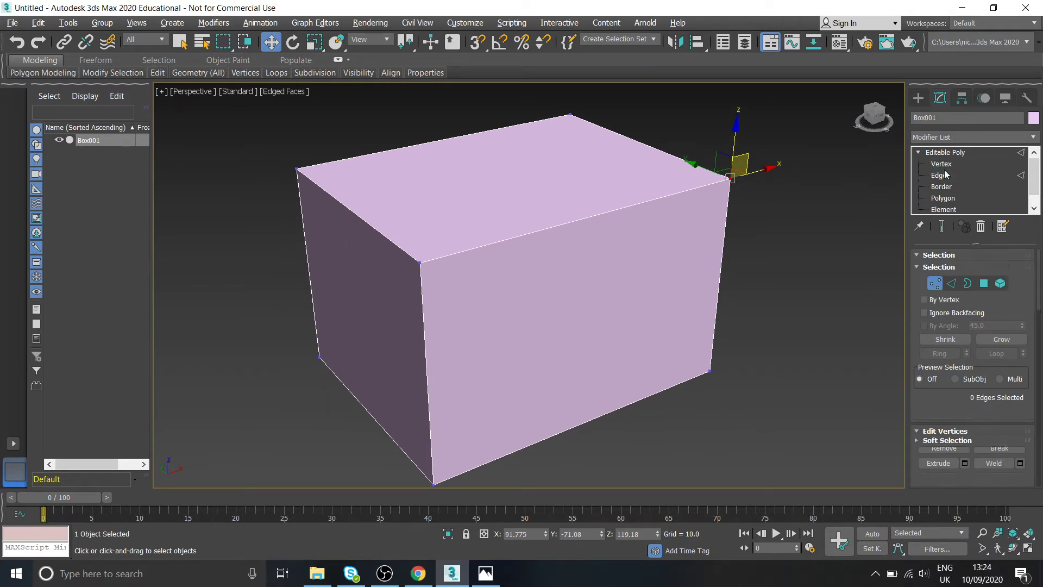
pyautogui.click(638, 205)
pyautogui.click(382, 238)
pyautogui.click(524, 236)
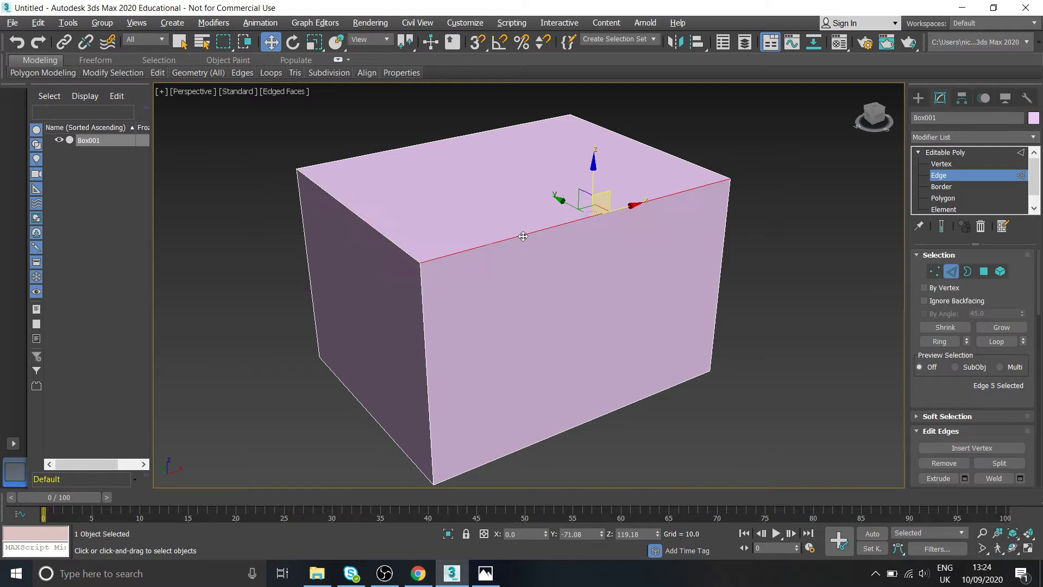
pyautogui.moveTo(598, 171); pyautogui.dragTo(579, 285)
pyautogui.keyDown('alt'); pyautogui.moveTo(583, 288); pyautogui.dragTo(630, 241, button='middle'); pyautogui.keyUp('alt')
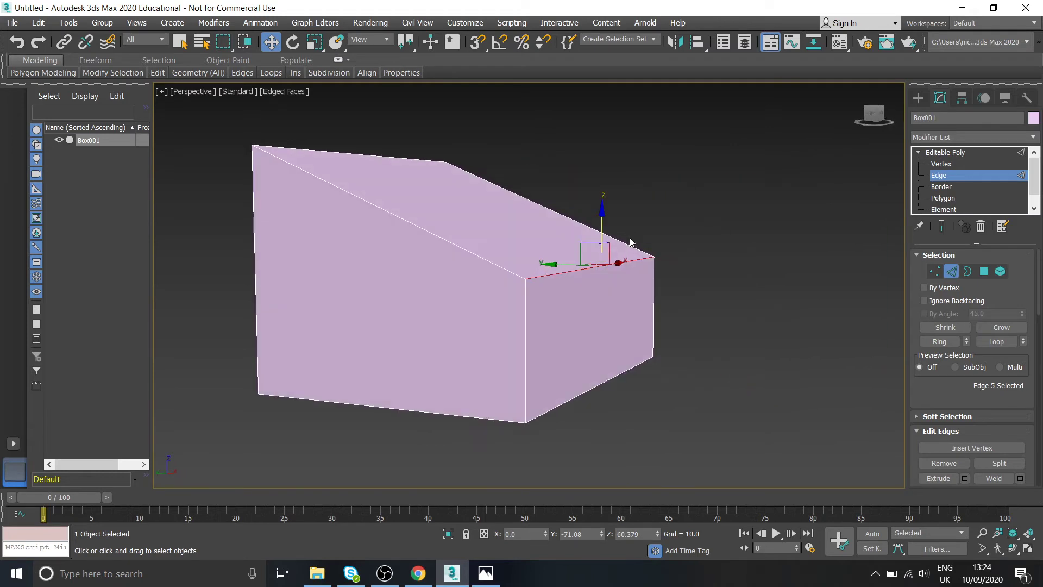
pyautogui.hotkey('ctrl', 'z')
# - Switch to border level and try selecting a border on the closed box
pyautogui.click(941, 187)
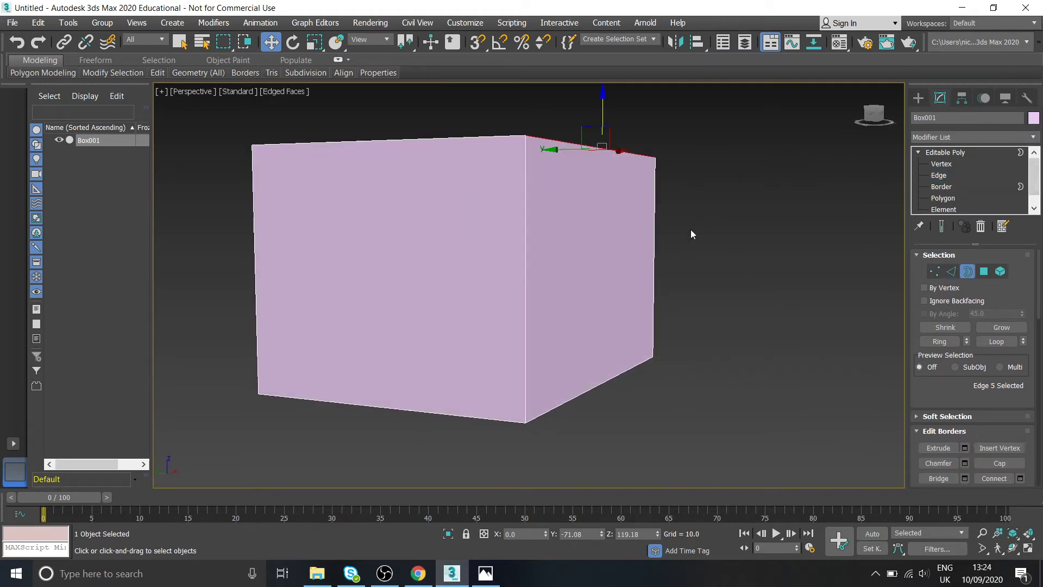
pyautogui.keyDown('alt'); pyautogui.moveTo(690, 230); pyautogui.dragTo(591, 268, button='middle'); pyautogui.keyUp('alt')
pyautogui.moveTo(559, 168); pyautogui.dragTo(567, 207, button='middle')
pyautogui.click(721, 248)
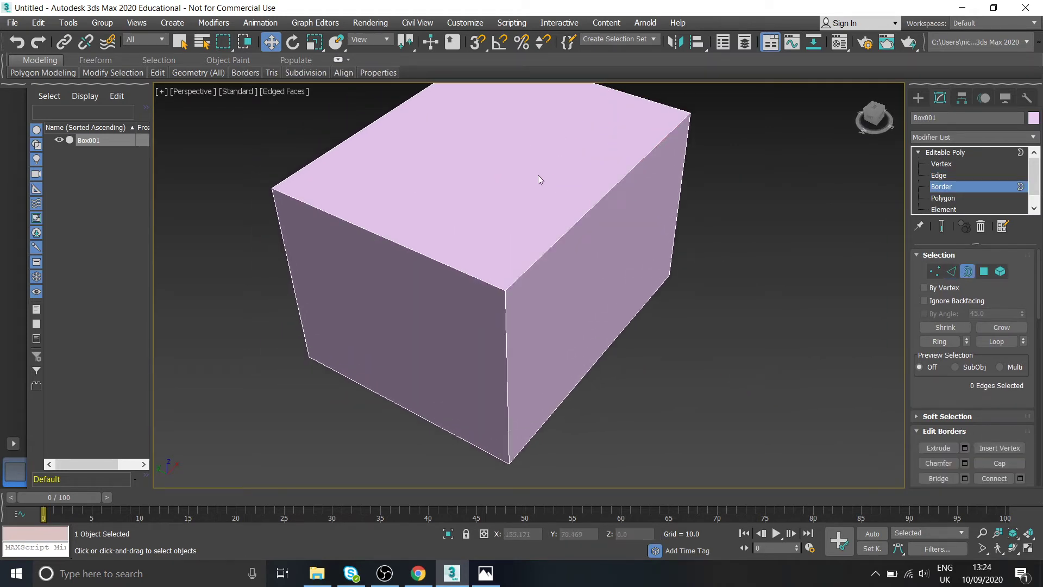
pyautogui.keyDown('alt'); pyautogui.moveTo(538, 175); pyautogui.dragTo(614, 228, button='middle'); pyautogui.keyUp('alt')
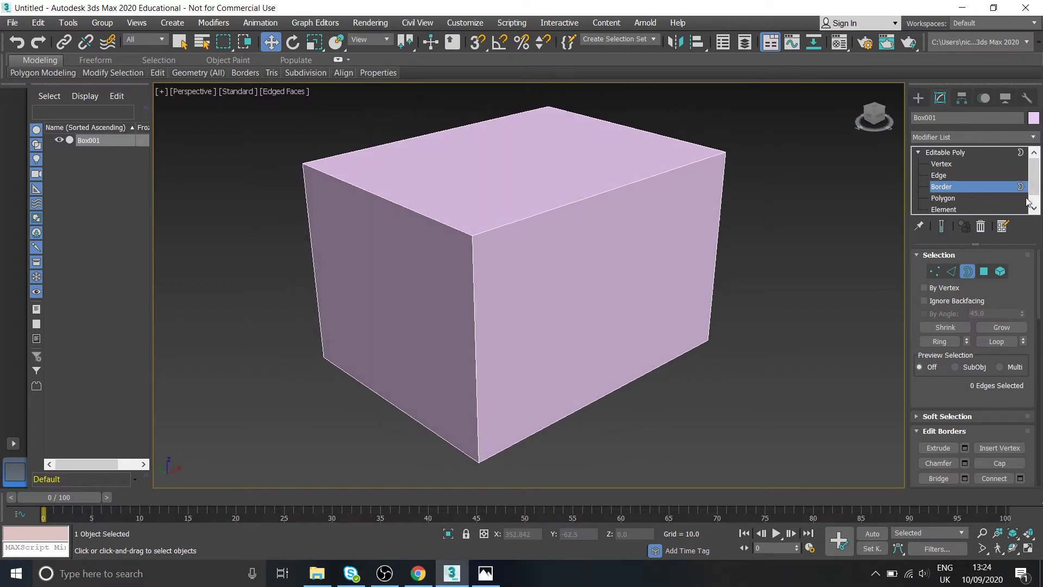
# - Switch to polygon level and select different faces of the box in turn, including the front and the underside
pyautogui.click(937, 199)
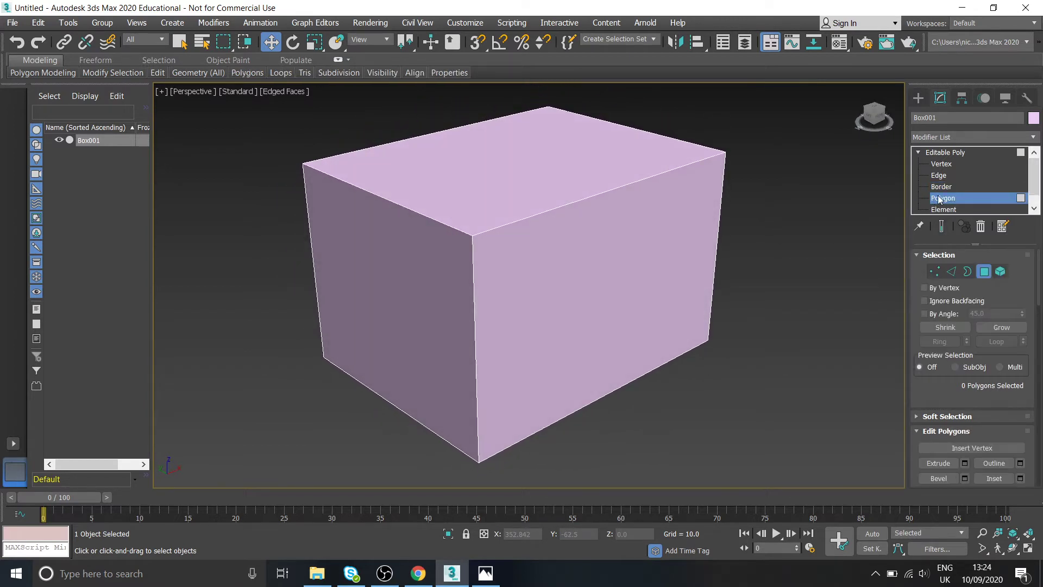
pyautogui.click(564, 314)
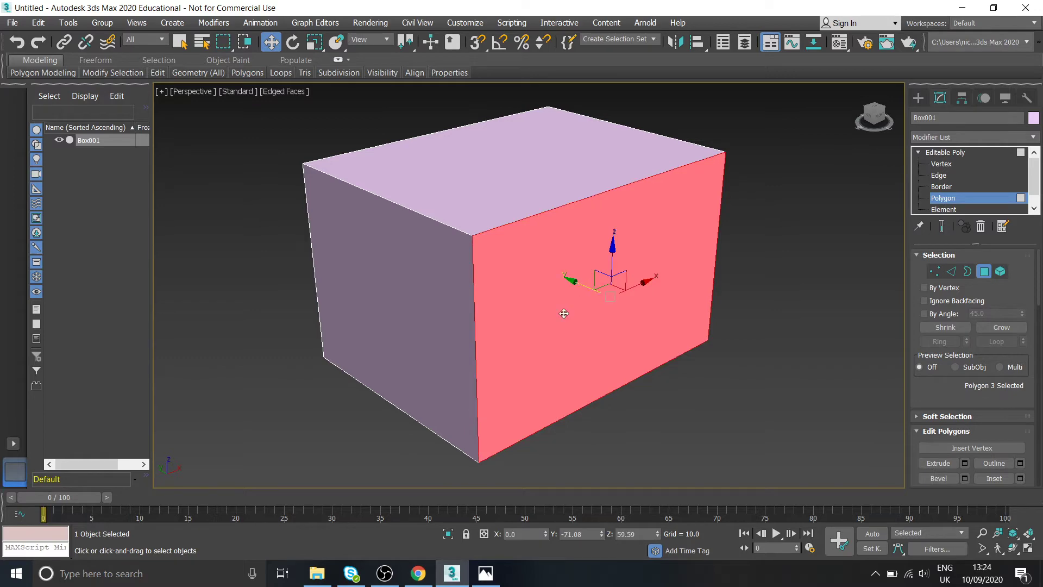
pyautogui.click(490, 190)
pyautogui.keyDown('alt'); pyautogui.moveTo(403, 273); pyautogui.dragTo(674, 216, button='middle'); pyautogui.keyUp('alt')
pyautogui.click(489, 212)
pyautogui.keyDown('alt'); pyautogui.moveTo(628, 263); pyautogui.dragTo(645, 239, button='middle'); pyautogui.keyUp('alt')
pyautogui.click(627, 327)
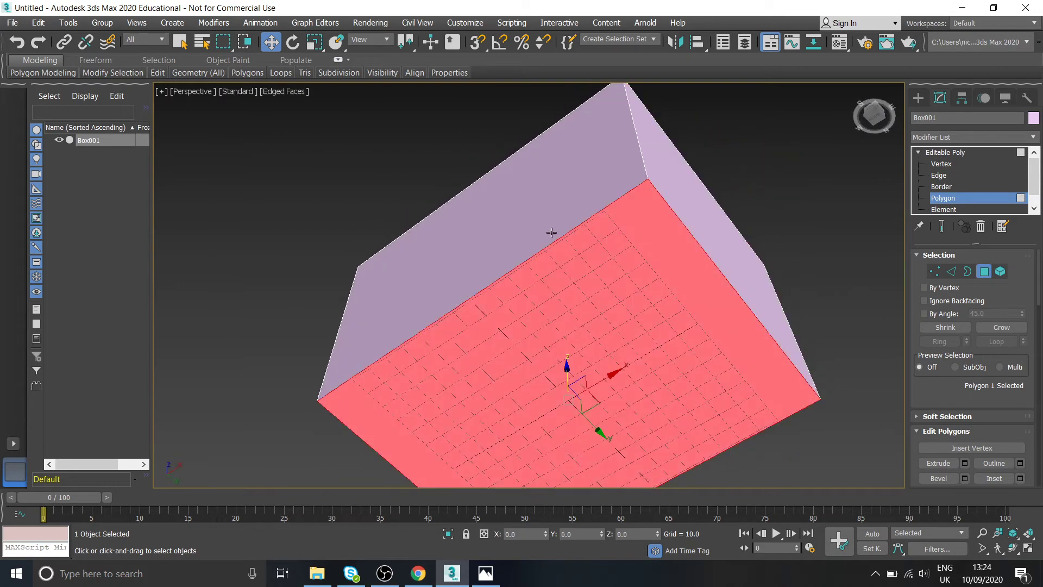
pyautogui.keyDown('alt'); pyautogui.moveTo(552, 233); pyautogui.dragTo(629, 307, button='middle'); pyautogui.keyUp('alt')
pyautogui.scroll(-6, 630, 307)
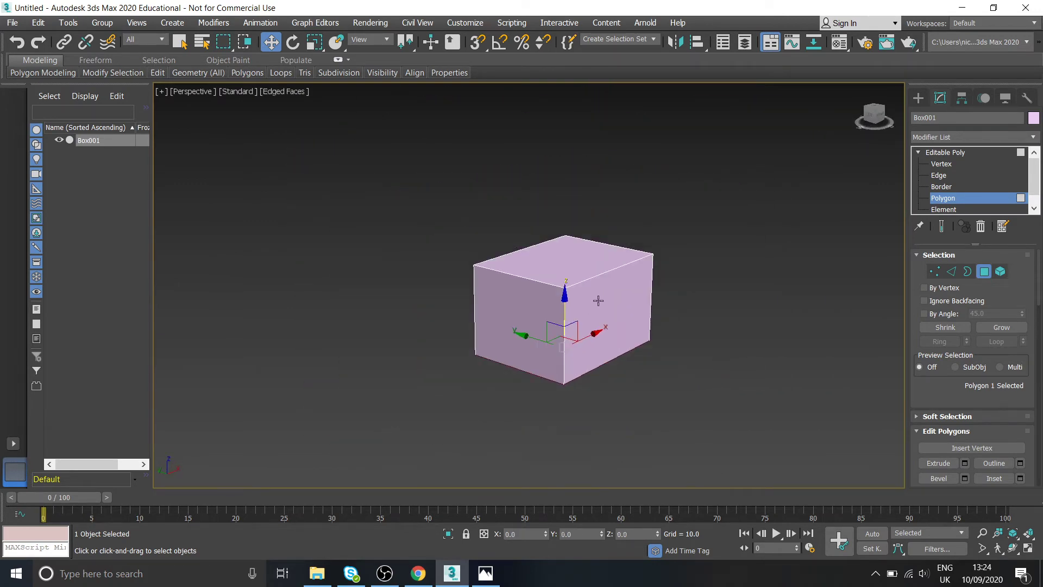
# - Try raising the box's top polygon vertically, and undo the move
pyautogui.click(562, 267)
pyautogui.moveTo(563, 219); pyautogui.dragTo(592, 133)
pyautogui.hotkey('ctrl', 'z')
pyautogui.scroll(5, 587, 272)
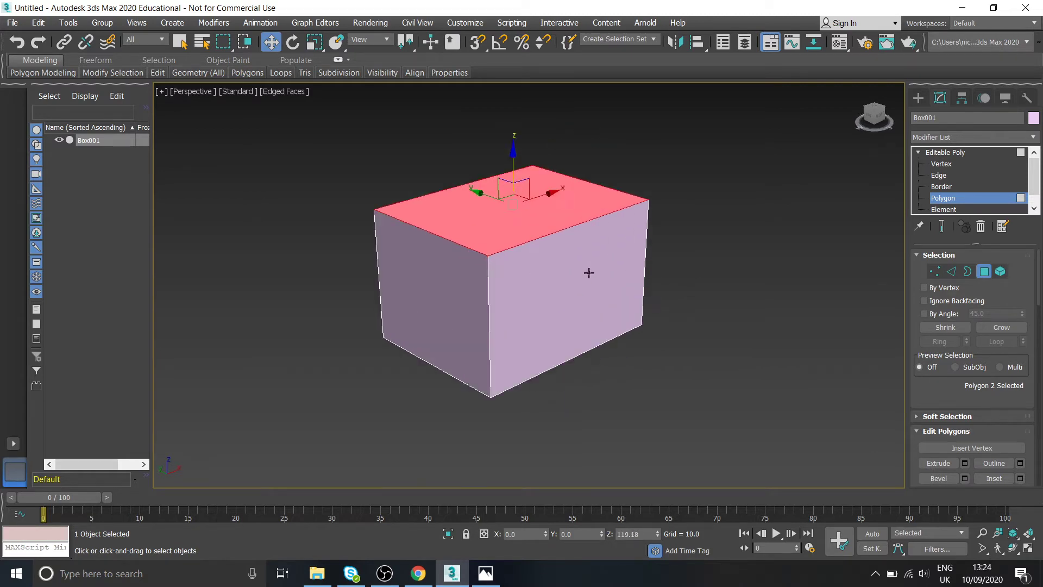
# - Switch to element level and select the entire box
pyautogui.click(944, 209)
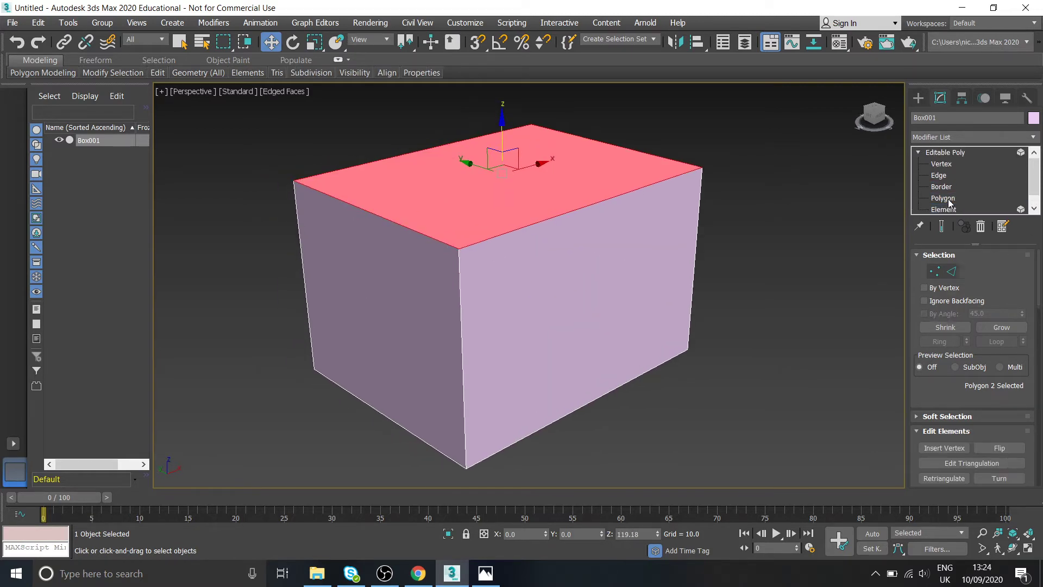
pyautogui.click(658, 257)
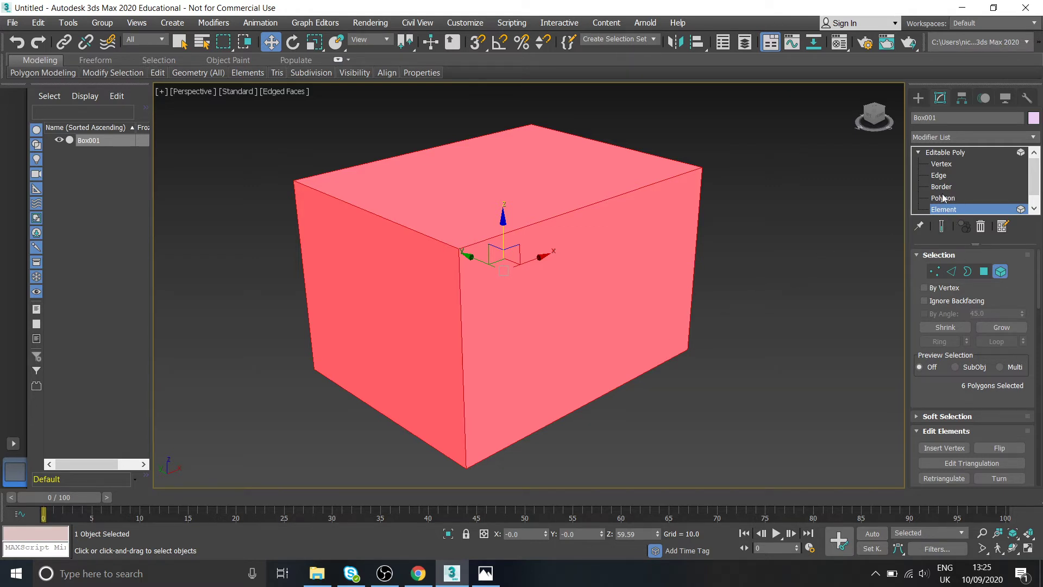
# - Return to edge level and check the building's shape in the facility.png reference image
pyautogui.click(946, 178)
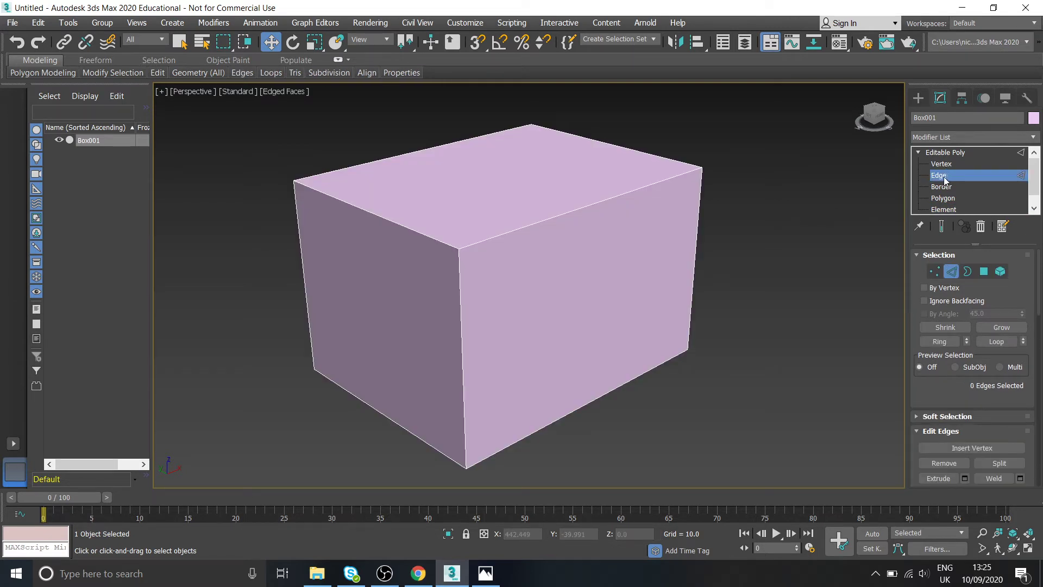
pyautogui.click(486, 573)
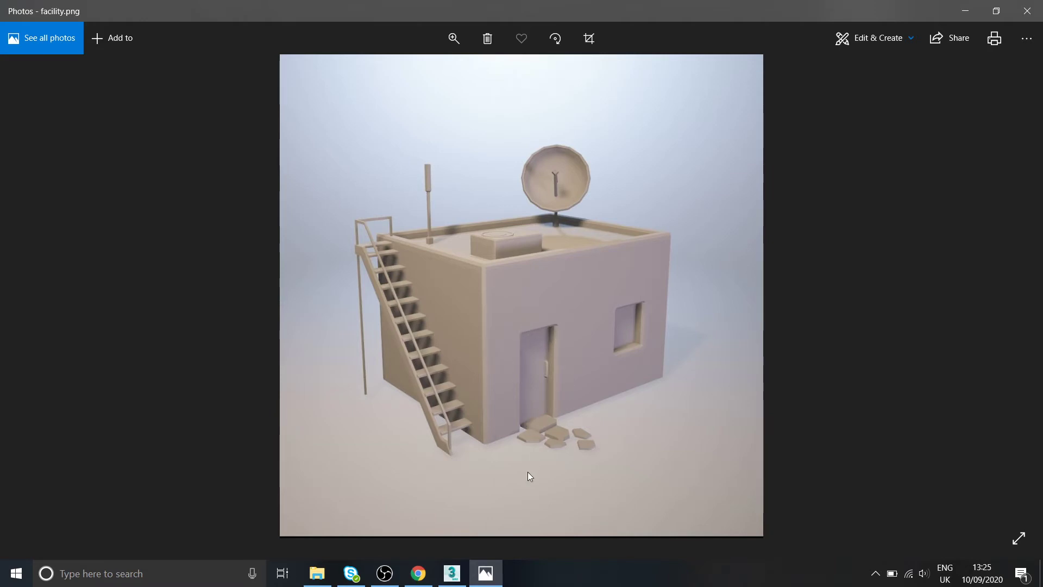
pyautogui.hotkey('alt', 'Tab')
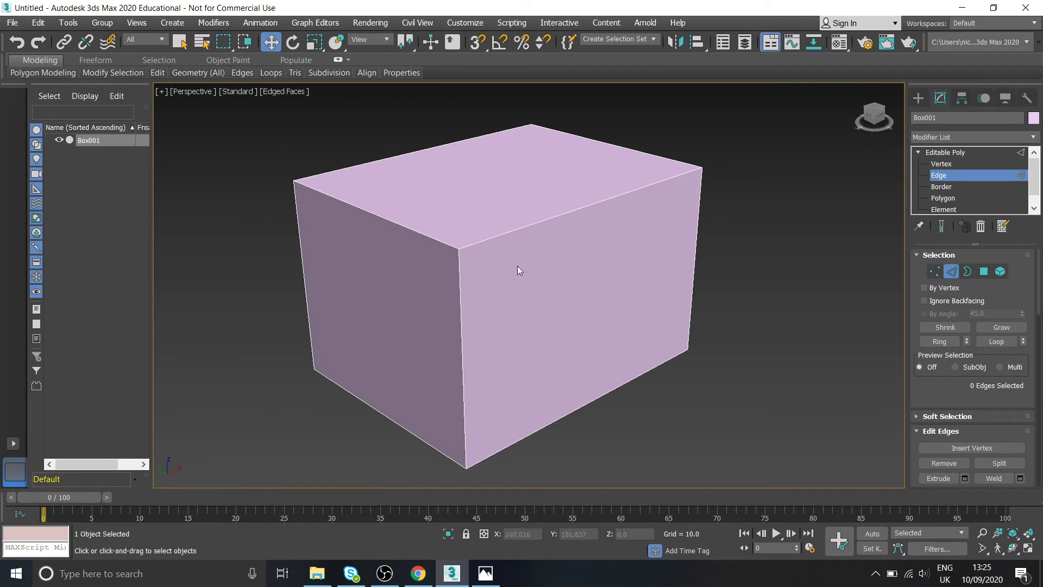
# - Select both the top and bottom horizontal edges of the box's long front face
pyautogui.moveTo(567, 231); pyautogui.dragTo(564, 217, button='middle')
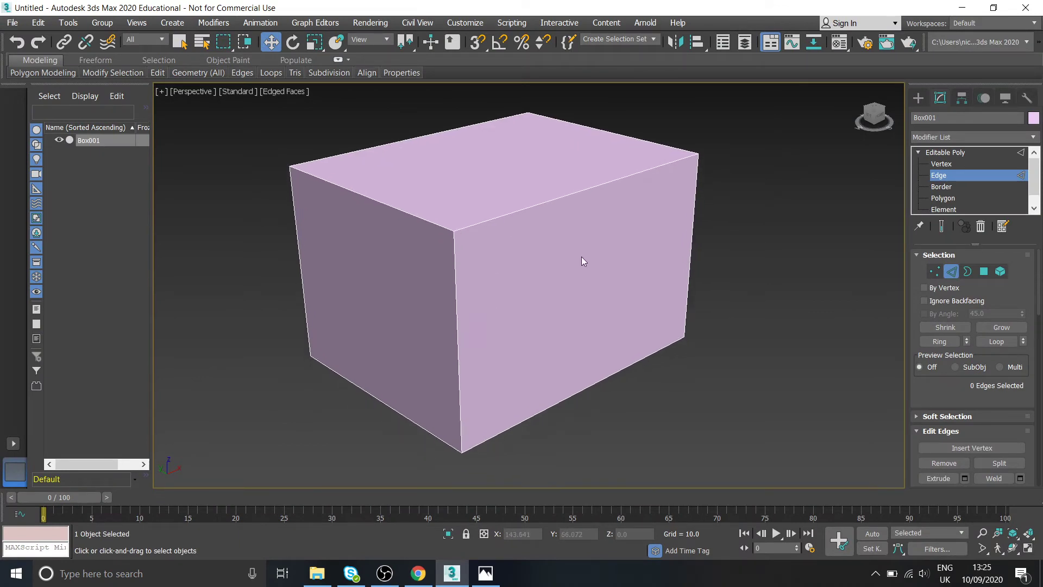
pyautogui.keyDown('alt'); pyautogui.moveTo(578, 256); pyautogui.dragTo(519, 184, button='middle'); pyautogui.keyUp('alt')
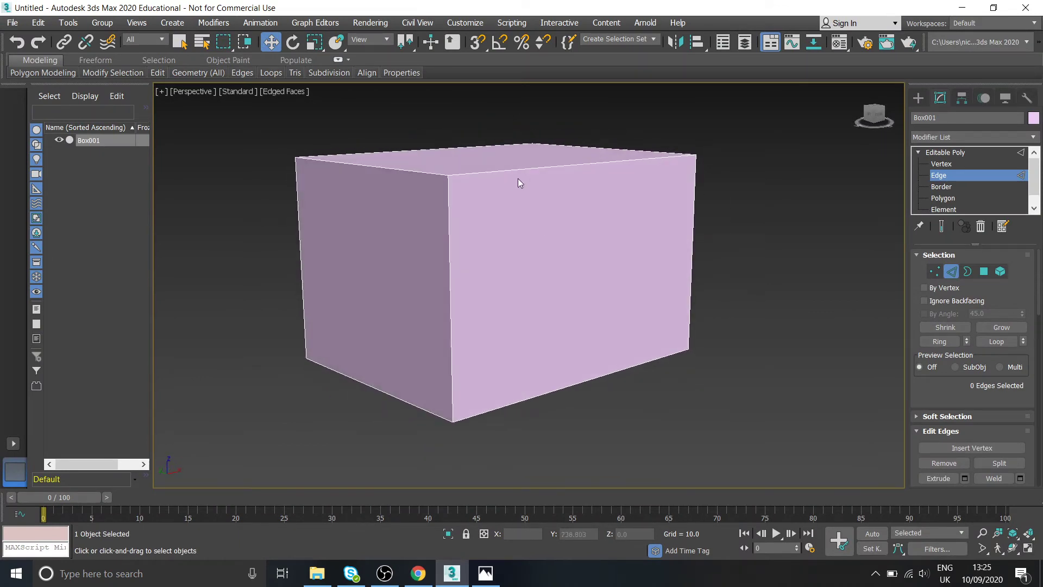
pyautogui.click(517, 174)
pyautogui.keyDown('alt'); pyautogui.moveTo(489, 259); pyautogui.dragTo(544, 208, button='middle'); pyautogui.keyUp('alt')
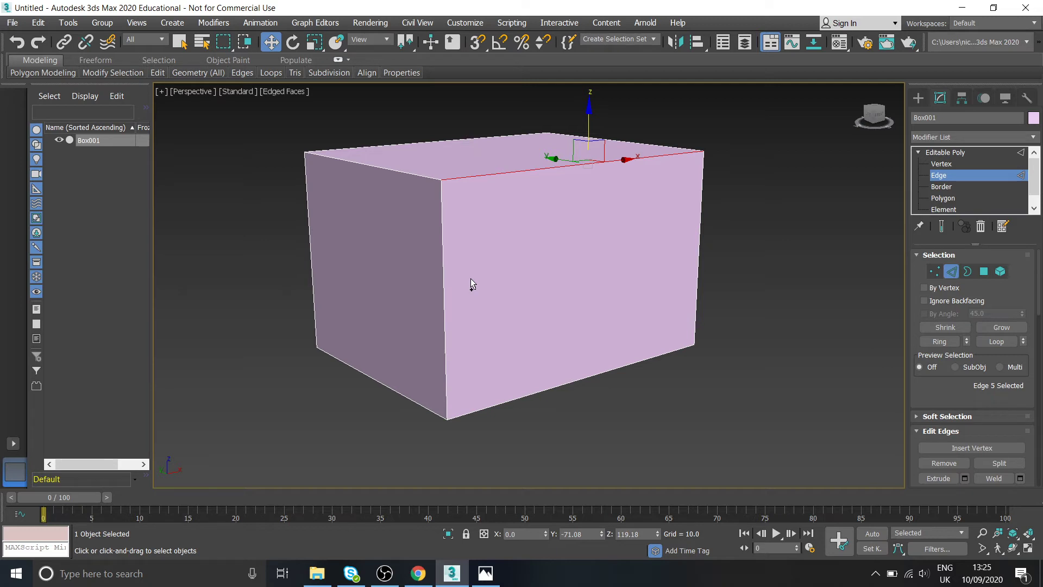
pyautogui.keyDown('ctrl'); pyautogui.click(522, 396); pyautogui.keyUp('ctrl')
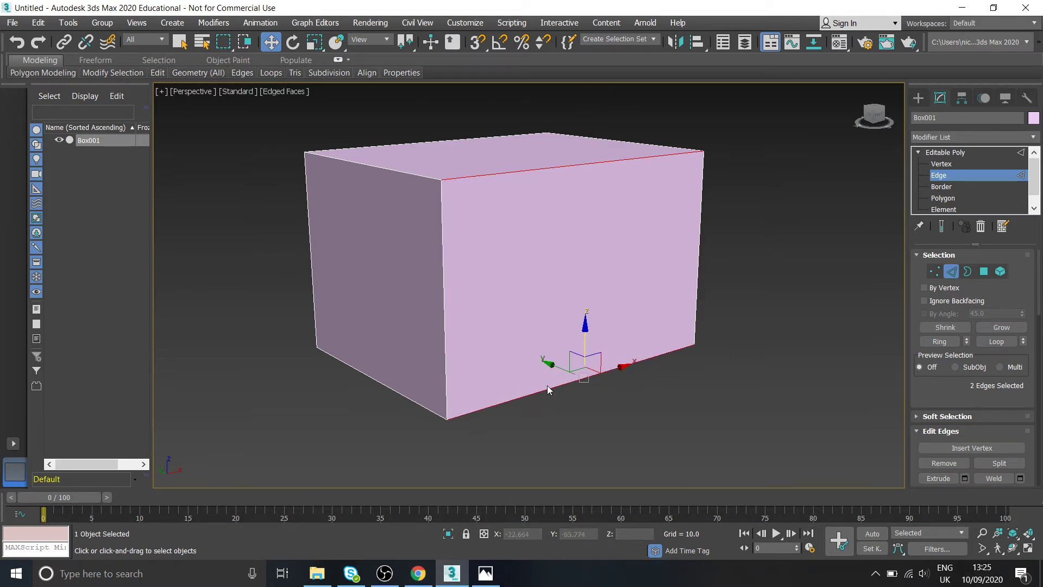
pyautogui.moveTo(528, 243); pyautogui.dragTo(524, 184, button='middle')
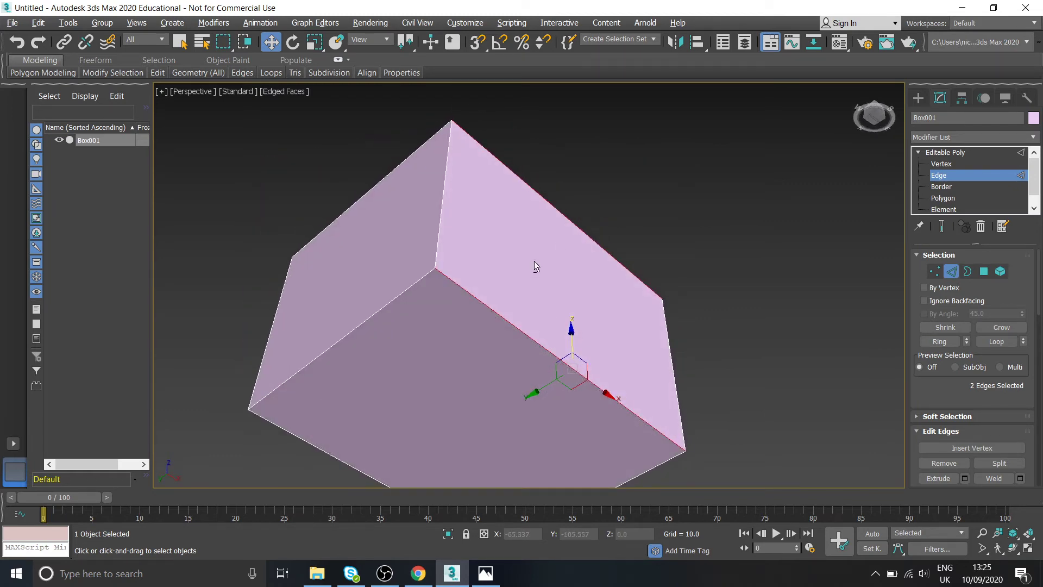
# - Connect the two selected edges with a vertical edge across the box's front face
pyautogui.keyDown('alt'); pyautogui.moveTo(534, 265); pyautogui.dragTo(531, 341, button='middle'); pyautogui.keyUp('alt')
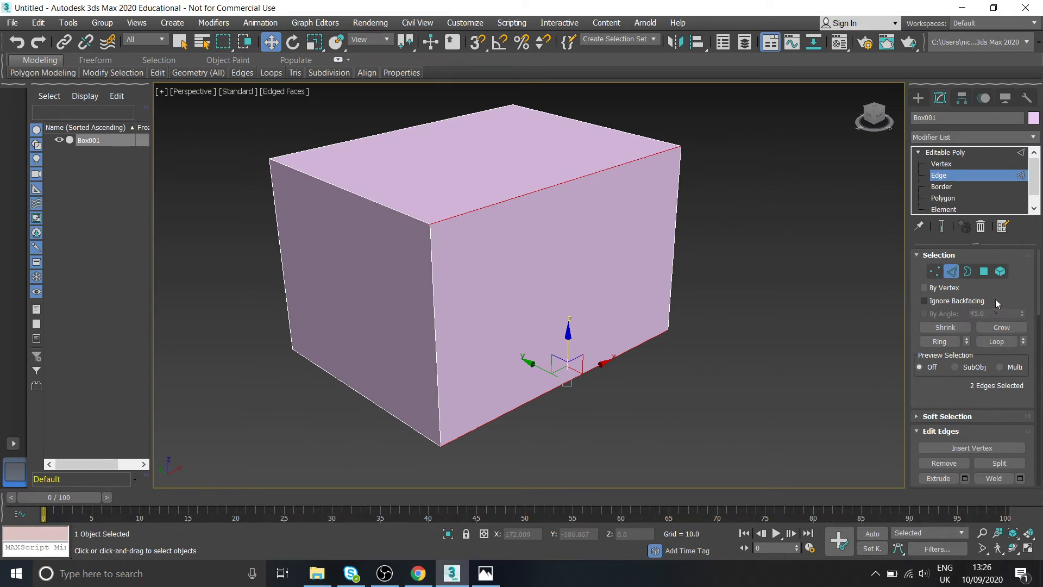
pyautogui.scroll(-4, 997, 302)
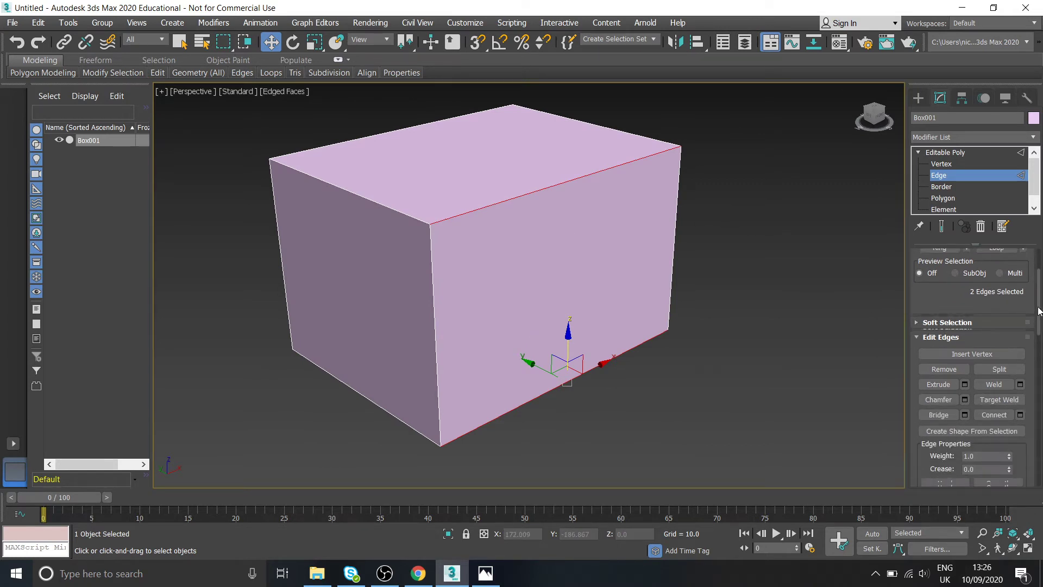
pyautogui.moveTo(1038, 311)
pyautogui.mouseDown()
pyautogui.moveTo(1037, 416)
pyautogui.moveTo(1038, 292)
pyautogui.moveTo(1037, 472)
pyautogui.moveTo(1036, 280)
pyautogui.mouseUp()
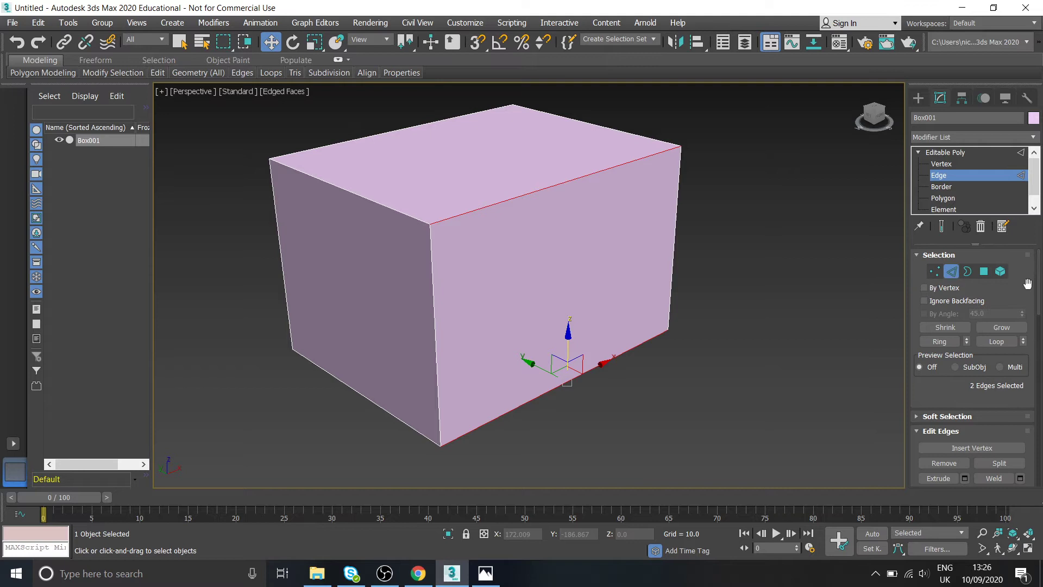
pyautogui.scroll(-5, 1028, 283)
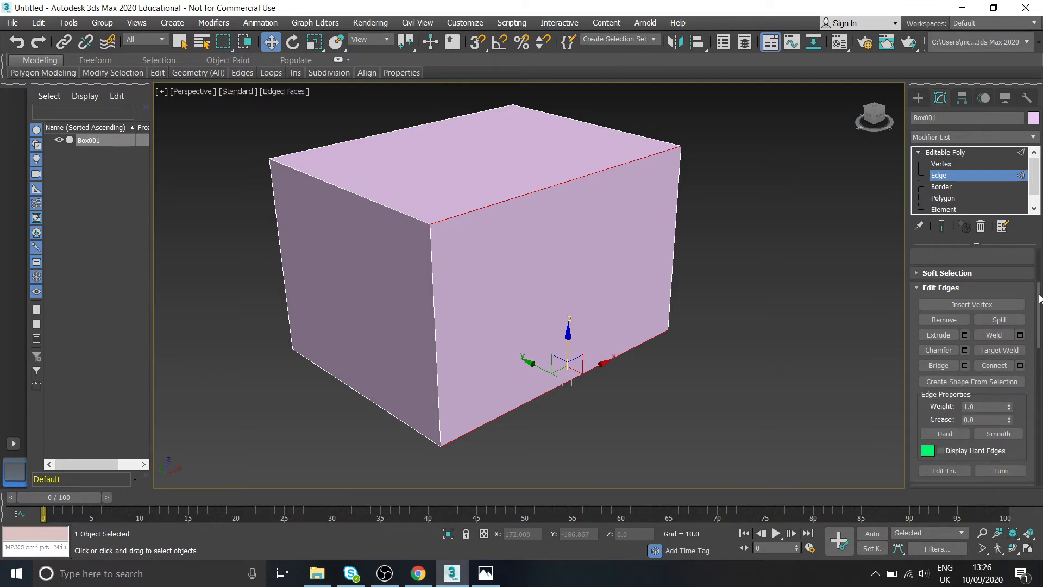
pyautogui.moveTo(1040, 298)
pyautogui.mouseDown()
pyautogui.moveTo(1041, 441)
pyautogui.moveTo(1037, 277)
pyautogui.moveTo(1038, 351)
pyautogui.moveTo(1039, 326)
pyautogui.mouseUp()
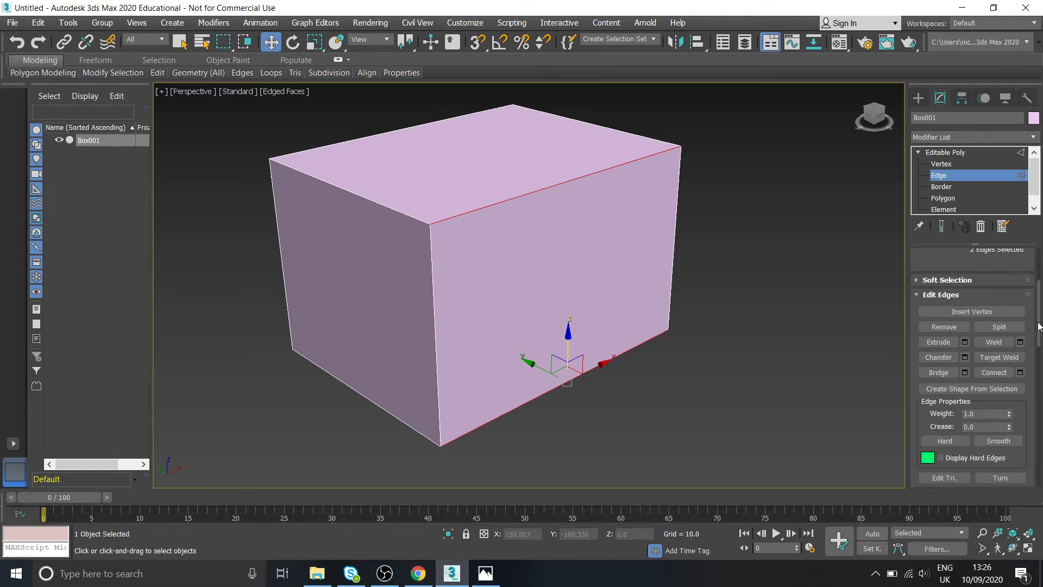
pyautogui.click(993, 373)
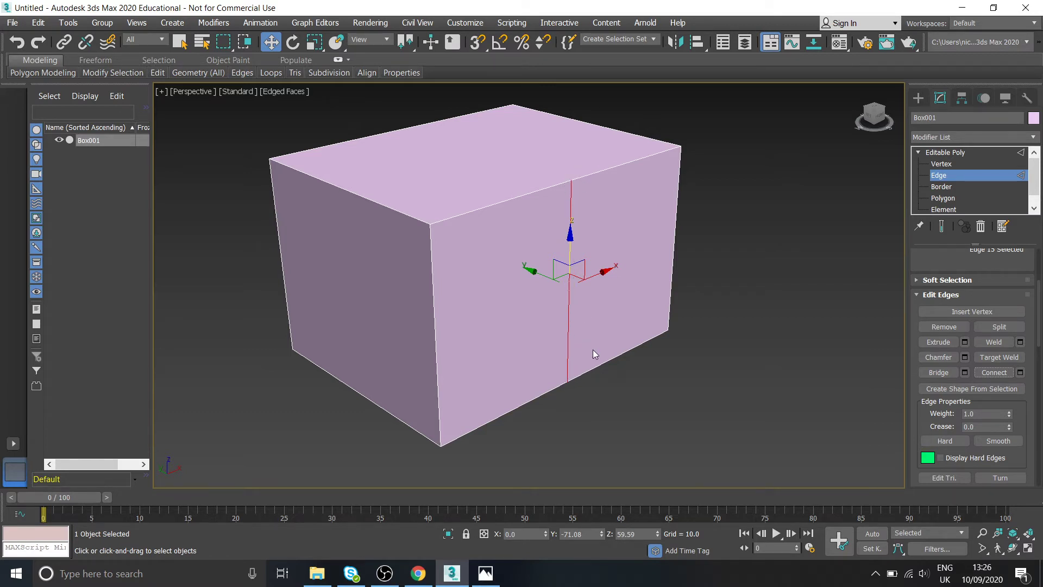
# - Move the vertical edge along X to about -63.5 for the door's outer side, matching the facility.png reference
pyautogui.keyDown('alt'); pyautogui.moveTo(603, 275); pyautogui.dragTo(574, 291, button='middle'); pyautogui.keyUp('alt')
pyautogui.moveTo(594, 275); pyautogui.dragTo(484, 306)
pyautogui.rightClick(547, 298)
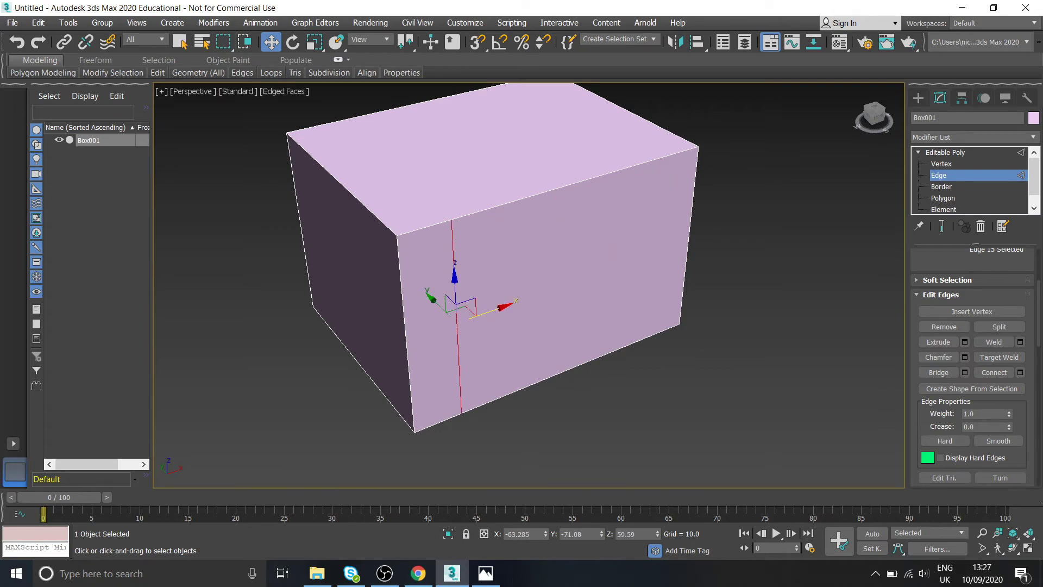
pyautogui.click(487, 574)
pyautogui.click(486, 574)
pyautogui.keyDown('alt'); pyautogui.moveTo(475, 336); pyautogui.dragTo(547, 367, button='middle'); pyautogui.keyUp('alt')
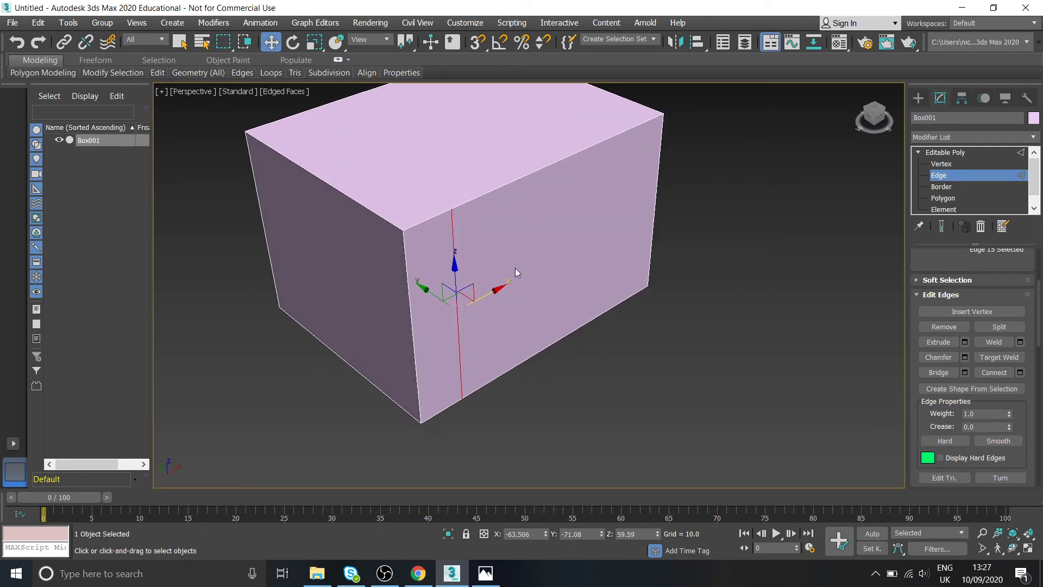
pyautogui.moveTo(515, 269); pyautogui.dragTo(502, 277, button='middle')
# - Select the top and bottom edges of the front face's wider section and connect them with a second vertical edge
pyautogui.click(507, 187)
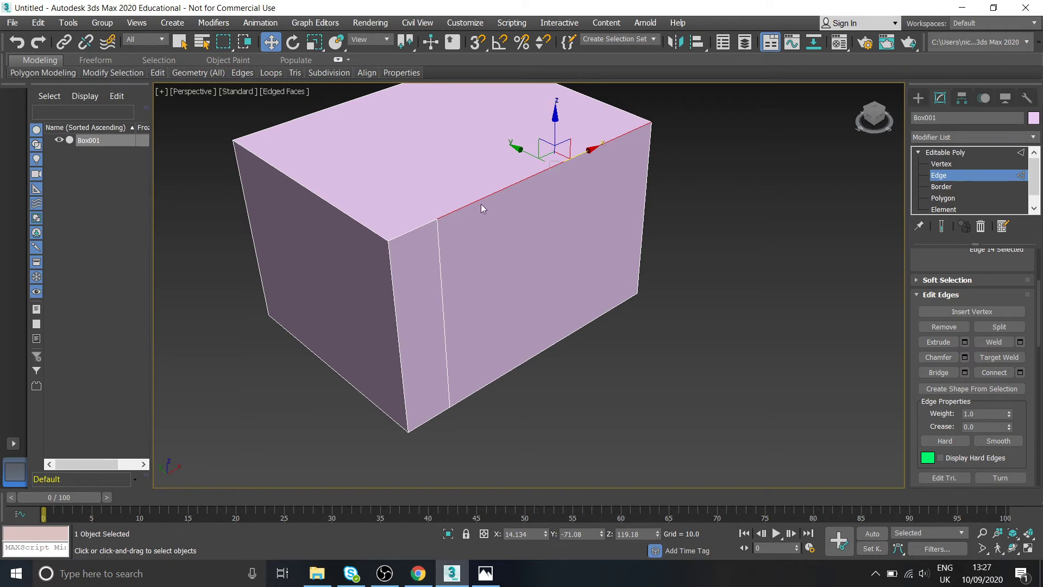
pyautogui.keyDown('ctrl'); pyautogui.click(540, 355); pyautogui.keyUp('ctrl')
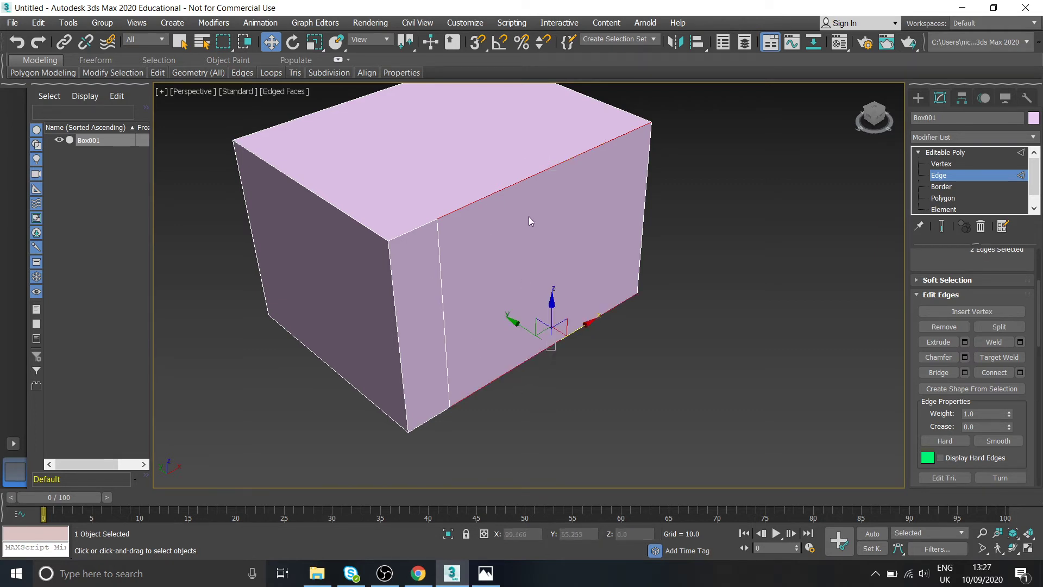
pyautogui.click(994, 373)
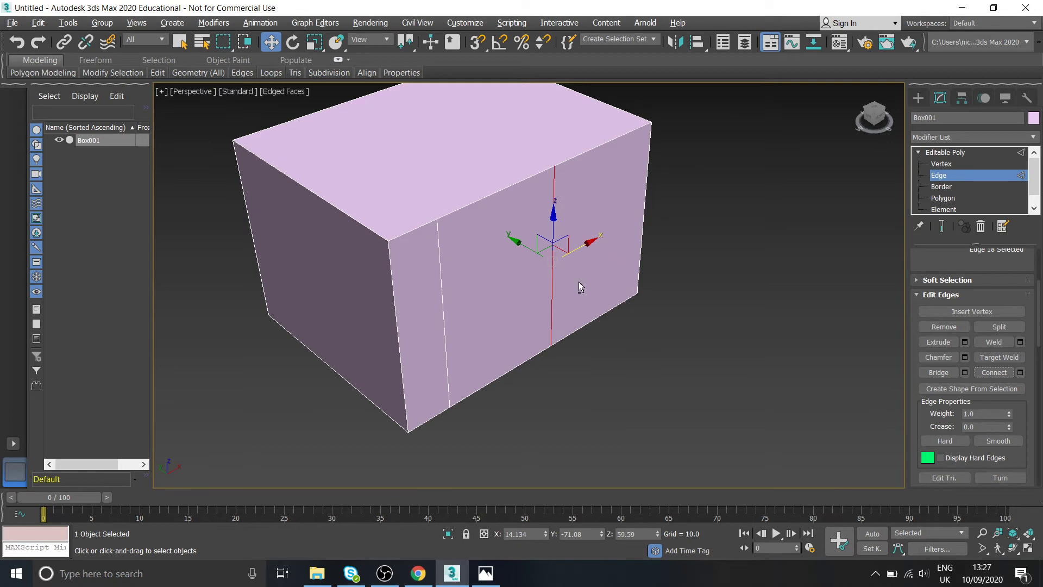
# - Move the second vertical edge along X towards the first one to set the door's width according to the facility.png reference
pyautogui.keyDown('alt'); pyautogui.moveTo(578, 282); pyautogui.dragTo(543, 283, button='middle'); pyautogui.keyUp('alt')
pyautogui.moveTo(590, 252); pyautogui.dragTo(513, 254)
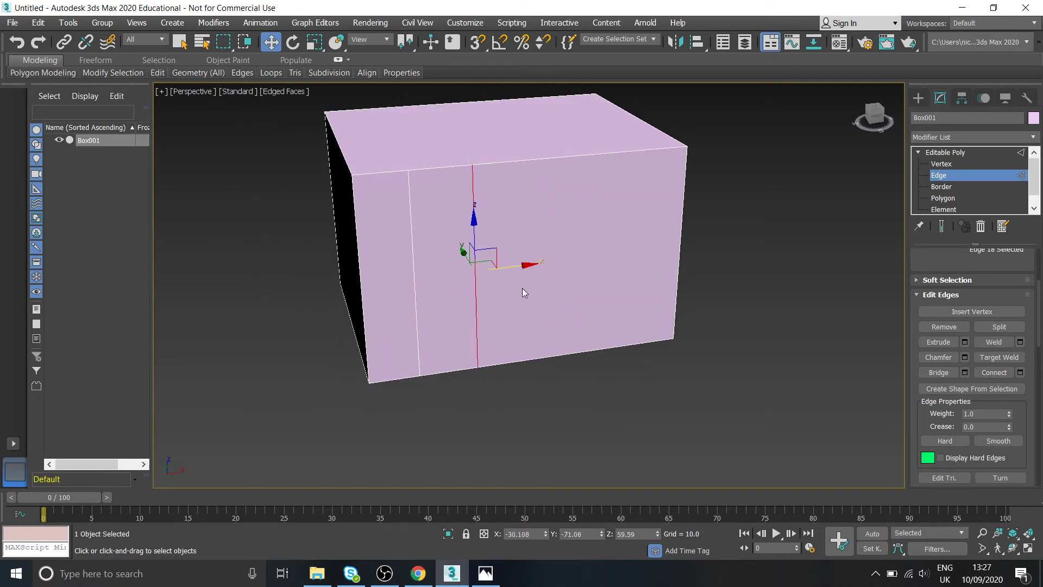
pyautogui.keyDown('alt'); pyautogui.moveTo(523, 293); pyautogui.dragTo(516, 338, button='middle'); pyautogui.keyUp('alt')
pyautogui.click(486, 575)
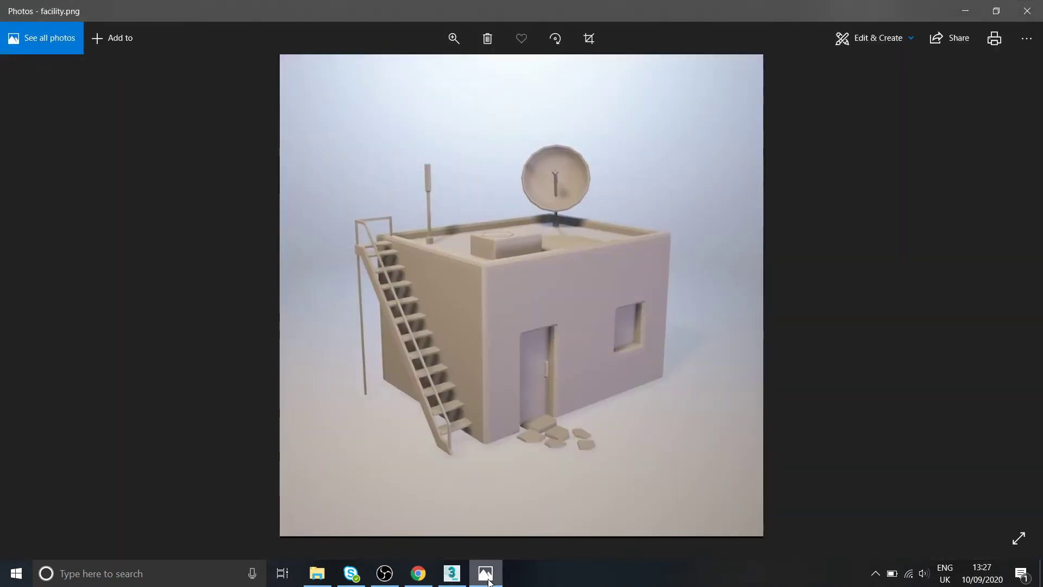
pyautogui.click(487, 575)
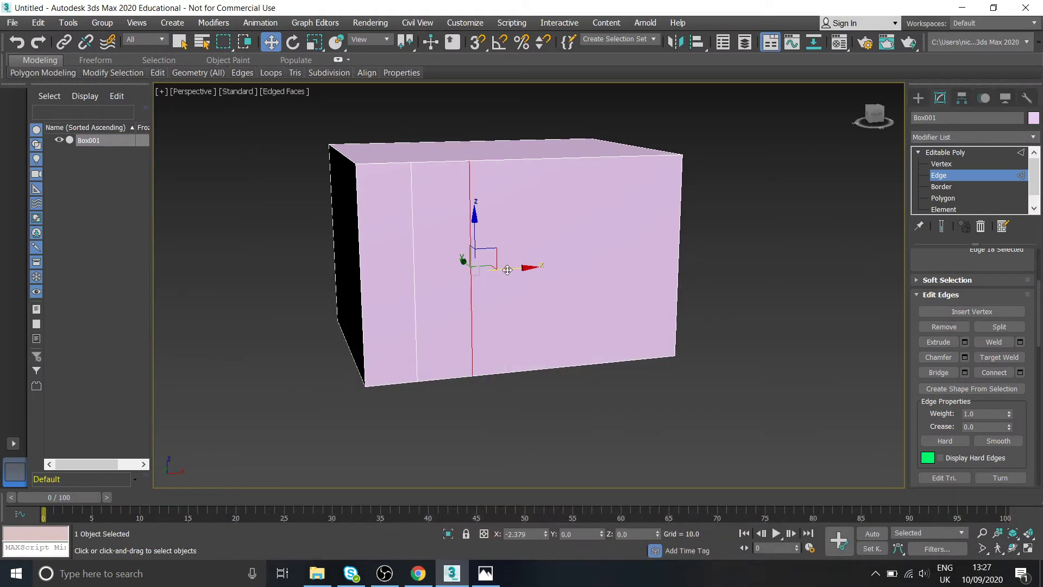
pyautogui.keyDown('alt'); pyautogui.moveTo(511, 270); pyautogui.dragTo(571, 390, button='middle'); pyautogui.keyUp('alt')
pyautogui.click(533, 338)
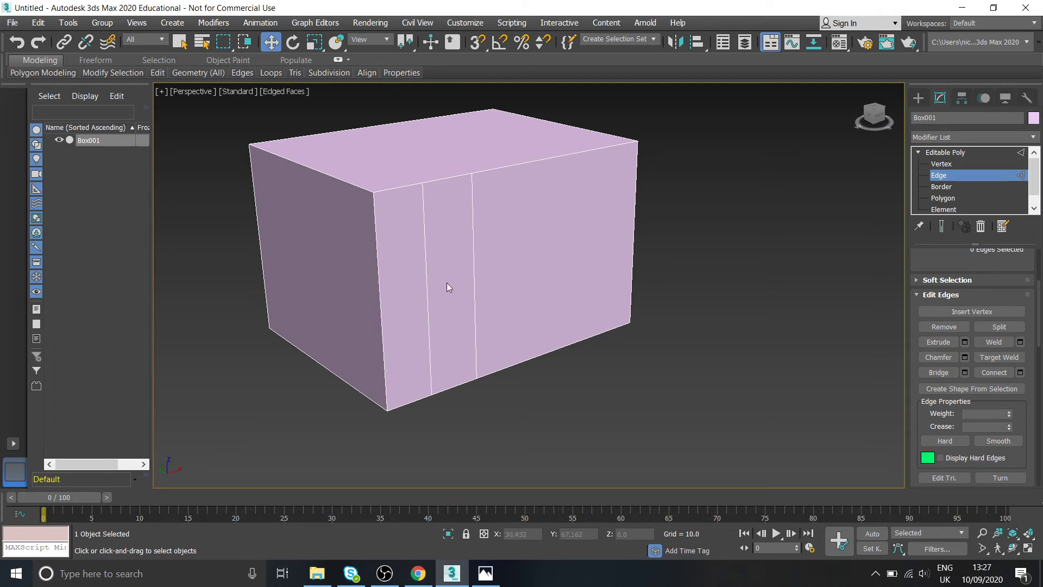
# - Select the door's two vertical edges and connect them with a horizontal edge
pyautogui.click(428, 285)
pyautogui.keyDown('ctrl'); pyautogui.click(473, 259); pyautogui.keyUp('ctrl')
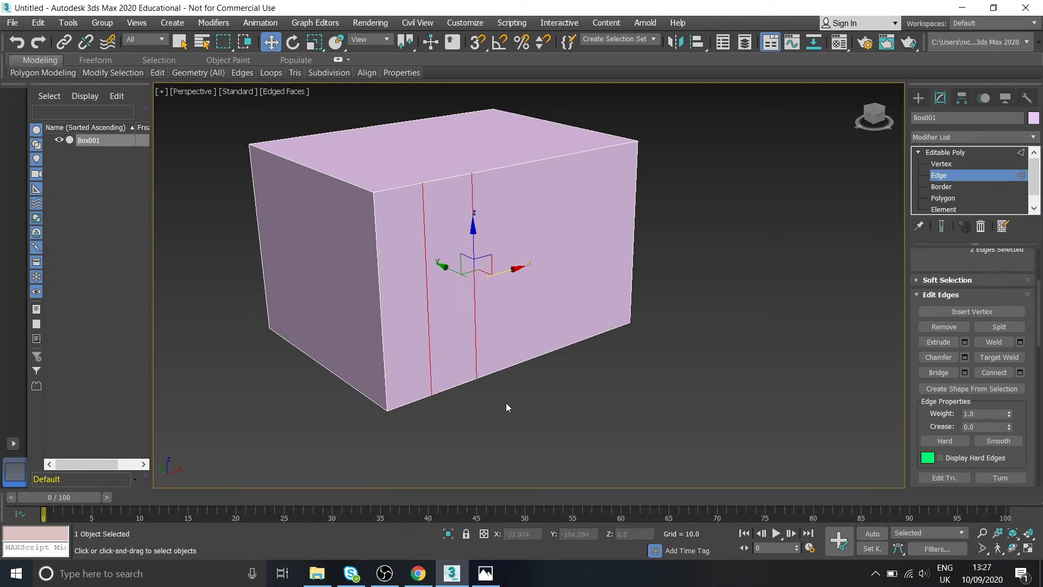
pyautogui.click(994, 372)
# - Raise the horizontal edge by about 6.4 units to set the door's height, comparing it with the facility.png reference
pyautogui.moveTo(506, 351)
pyautogui.keyDown('alt'); pyautogui.mouseDown(button='middle')
pyautogui.moveTo(517, 337)
pyautogui.moveTo(508, 332)
pyautogui.mouseUp(button='middle'); pyautogui.keyUp('alt')
pyautogui.click(486, 575)
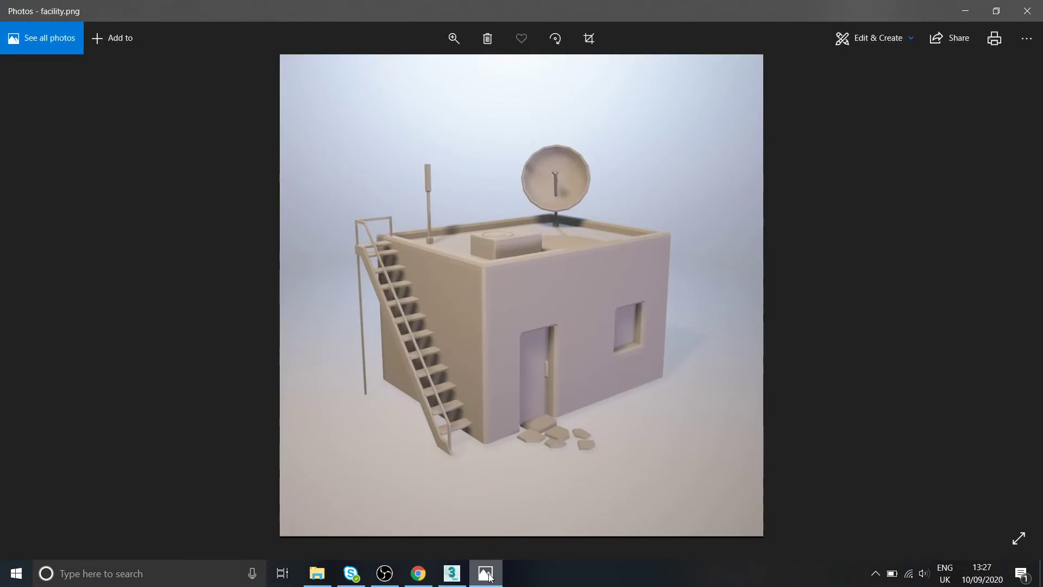
pyautogui.click(486, 575)
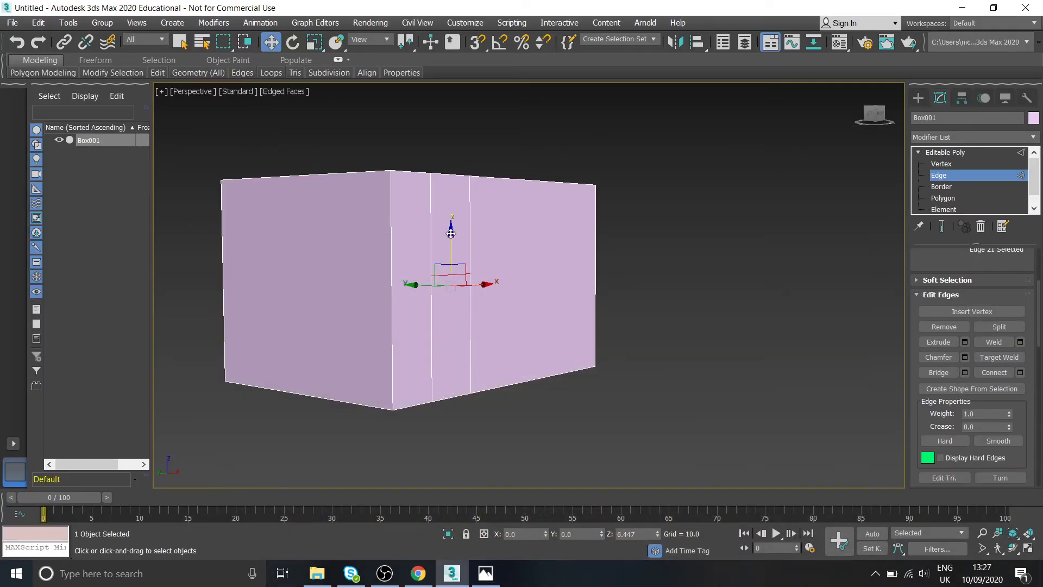
pyautogui.moveTo(450, 238); pyautogui.dragTo(450, 226)
pyautogui.click(485, 574)
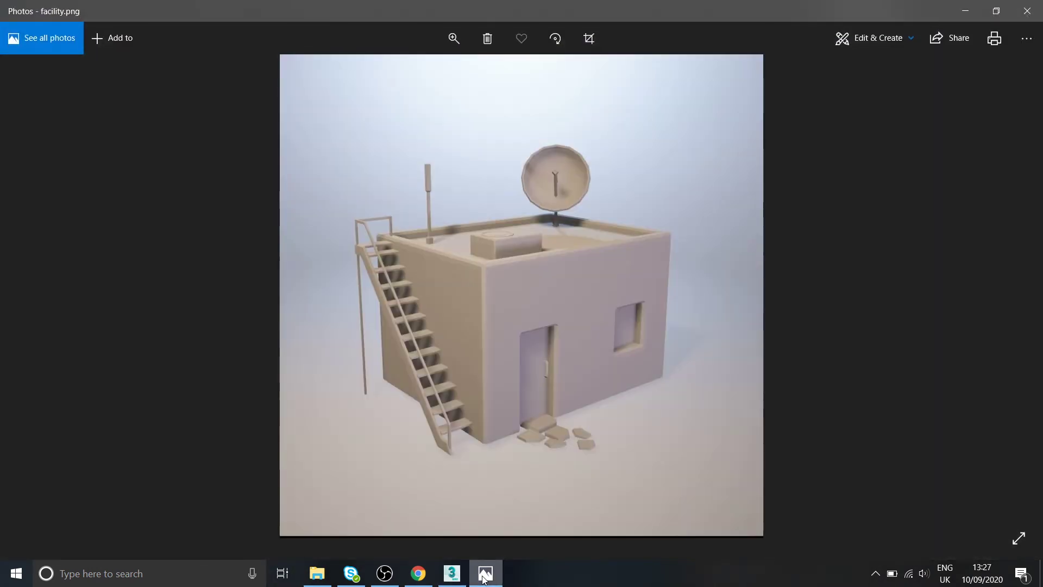
pyautogui.click(486, 576)
pyautogui.keyDown('alt'); pyautogui.moveTo(601, 390); pyautogui.dragTo(589, 370, button='middle'); pyautogui.keyUp('alt')
pyautogui.keyDown('alt'); pyautogui.moveTo(491, 337); pyautogui.dragTo(539, 294, button='middle'); pyautogui.keyUp('alt')
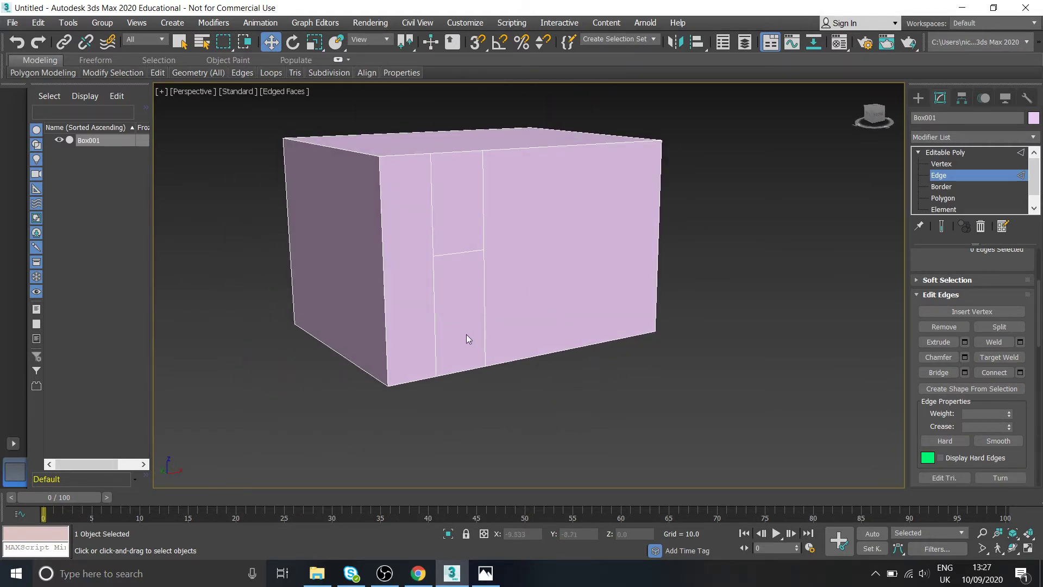
# - Switch to polygon level and select only the door polygon at the base of the front face
pyautogui.keyDown('alt'); pyautogui.moveTo(466, 337); pyautogui.dragTo(479, 355, button='middle'); pyautogui.keyUp('alt')
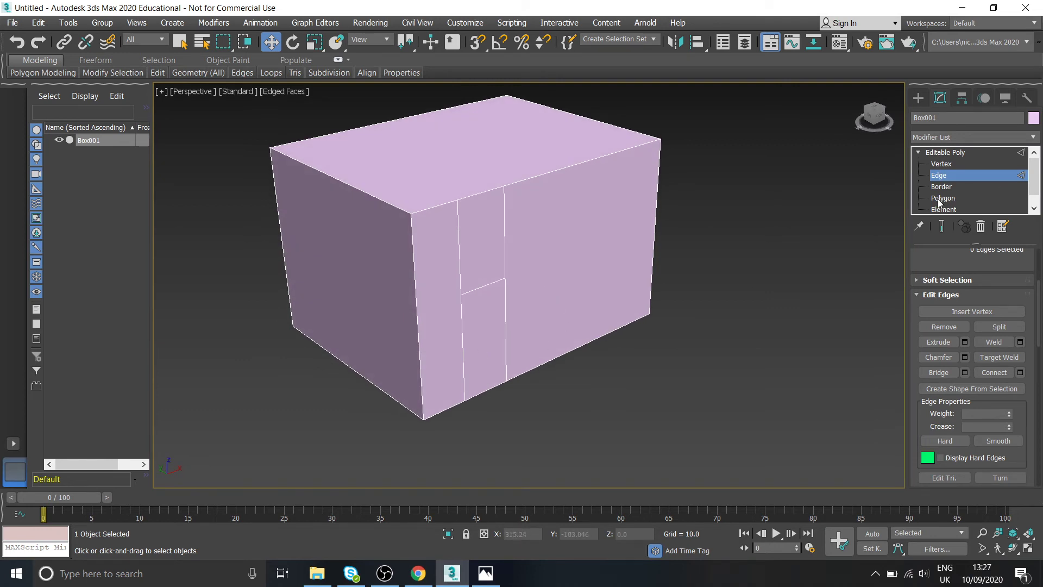
pyautogui.keyDown('alt'); pyautogui.moveTo(491, 329); pyautogui.dragTo(548, 345, button='middle'); pyautogui.keyUp('alt')
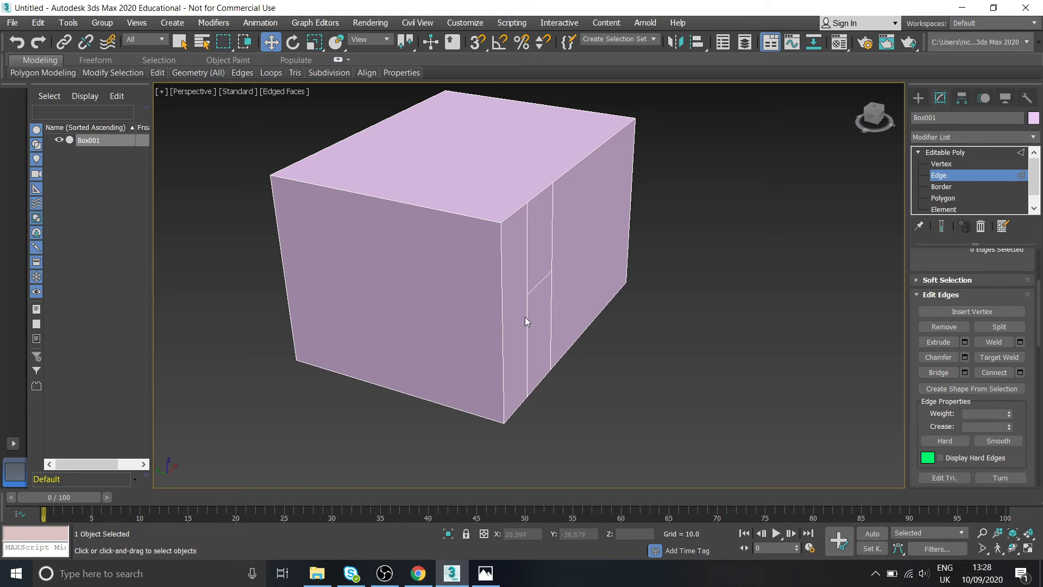
pyautogui.scroll(4, 524, 317)
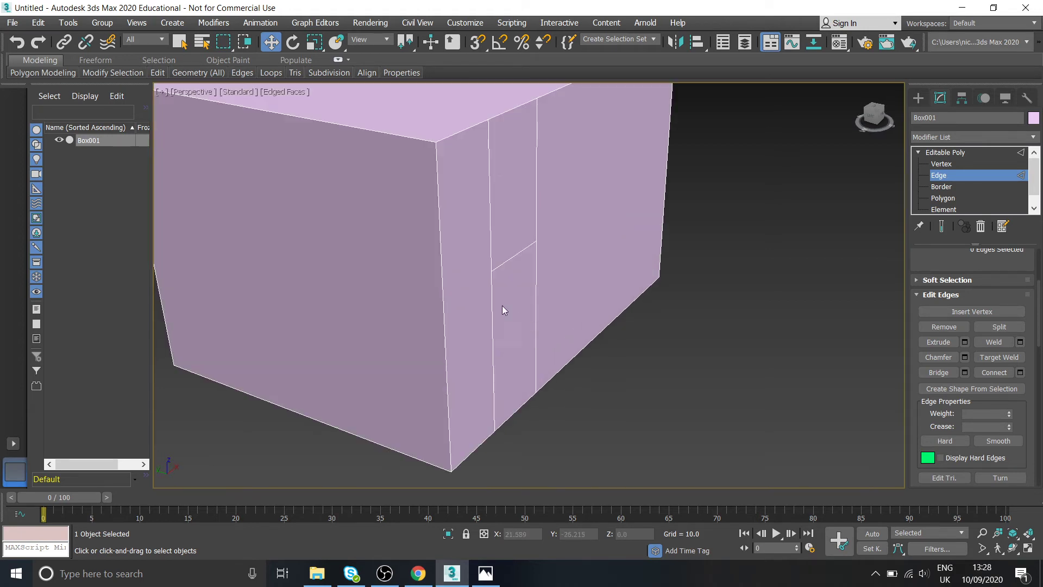
pyautogui.click(945, 199)
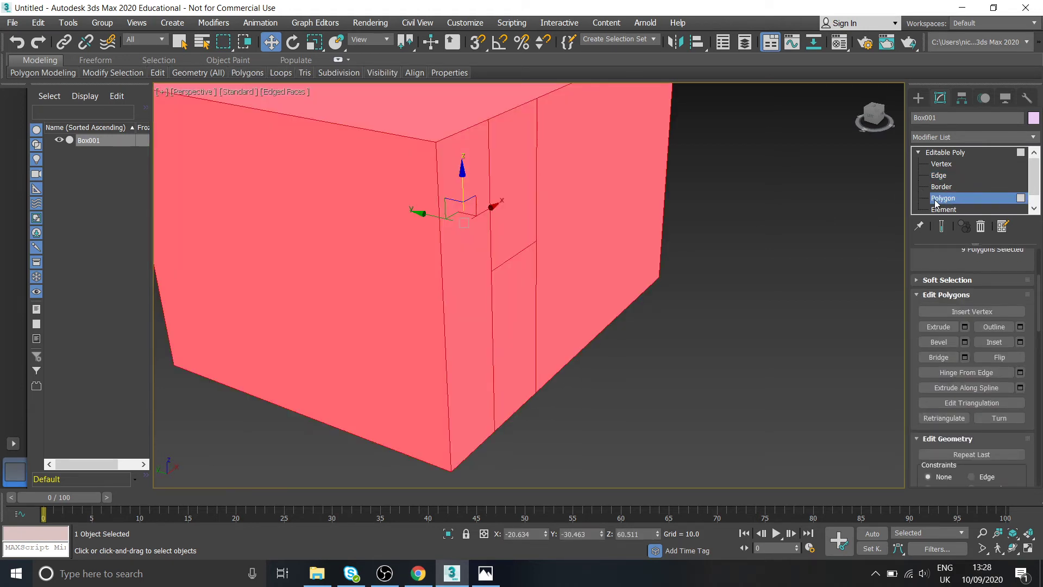
pyautogui.keyDown('alt'); pyautogui.moveTo(693, 348); pyautogui.dragTo(657, 373, button='middle'); pyautogui.keyUp('alt')
pyautogui.click(609, 355)
pyautogui.keyDown('alt'); pyautogui.moveTo(522, 322); pyautogui.dragTo(590, 301, button='middle'); pyautogui.keyUp('alt')
pyautogui.click(549, 229)
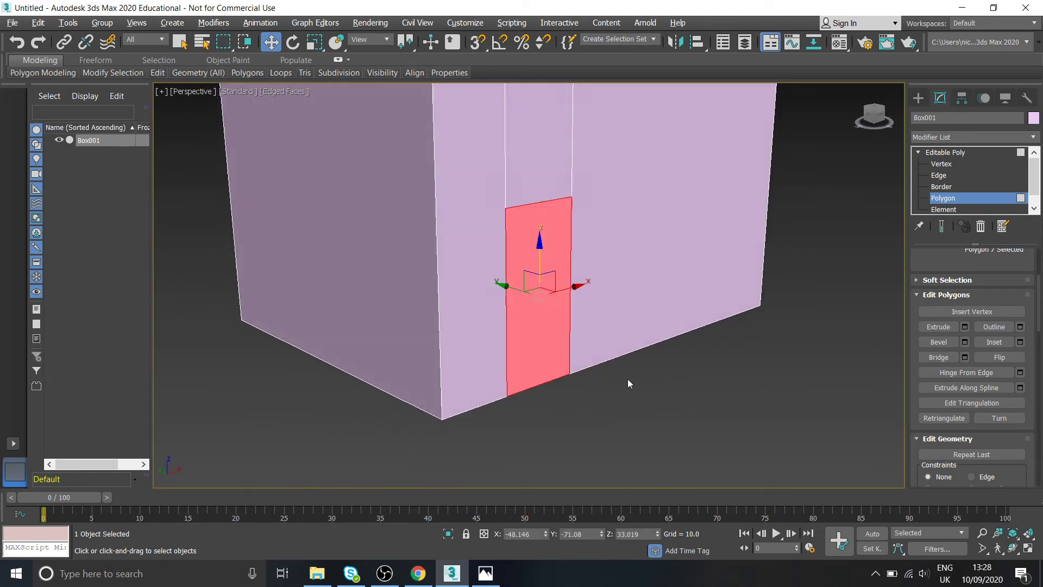
pyautogui.keyDown('alt'); pyautogui.moveTo(627, 379); pyautogui.dragTo(548, 425, button='middle'); pyautogui.keyUp('alt')
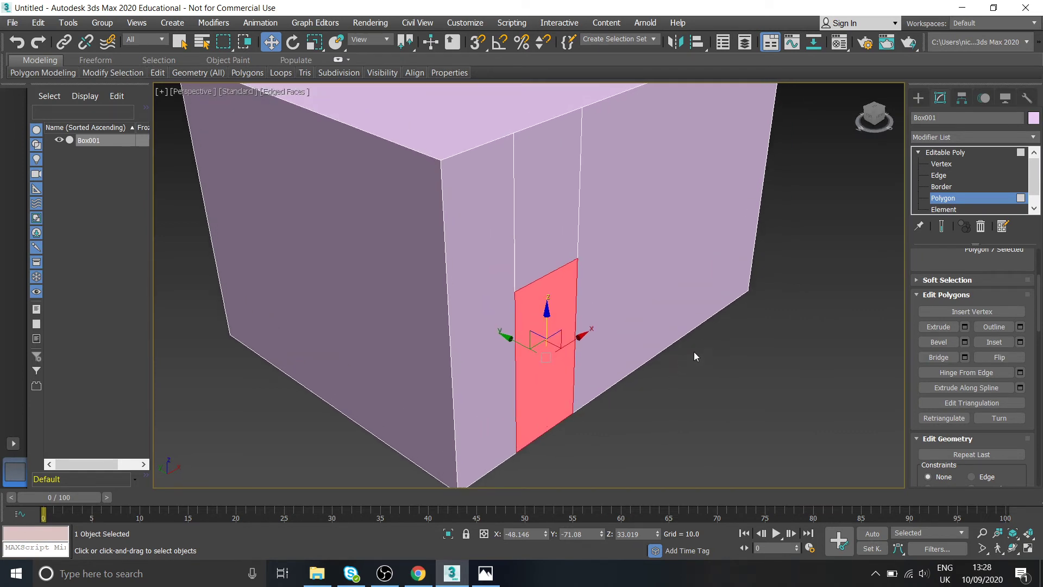
# - Try extruding the door polygon freehand
pyautogui.click(941, 326)
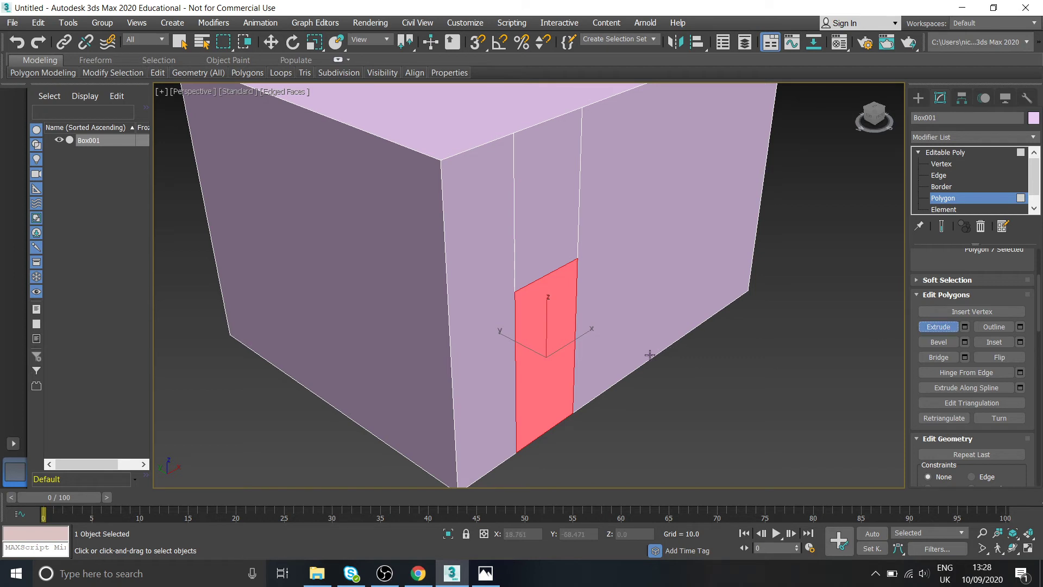
pyautogui.moveTo(564, 357); pyautogui.dragTo(614, 405)
pyautogui.rightClick(614, 405)
# - Extrude the door polygon inward with a height of -6.358, checking the recess depth against the facility.png reference
pyautogui.click(966, 327)
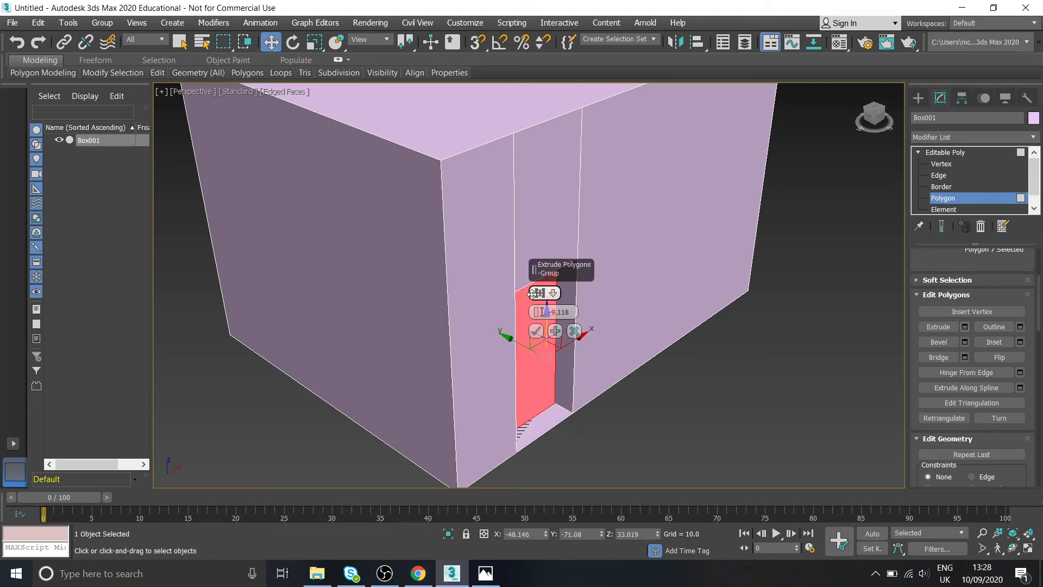
pyautogui.click(535, 293)
pyautogui.click(535, 293)
pyautogui.moveTo(541, 275); pyautogui.dragTo(667, 209)
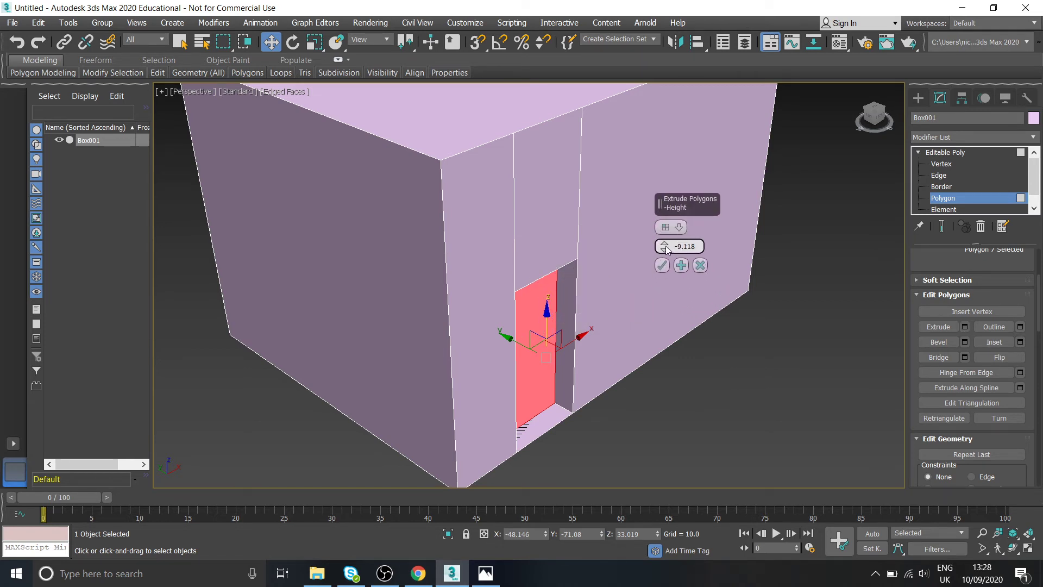
pyautogui.moveTo(666, 251)
pyautogui.mouseDown()
pyautogui.moveTo(666, 223)
pyautogui.moveTo(668, 239)
pyautogui.mouseUp()
pyautogui.click(489, 576)
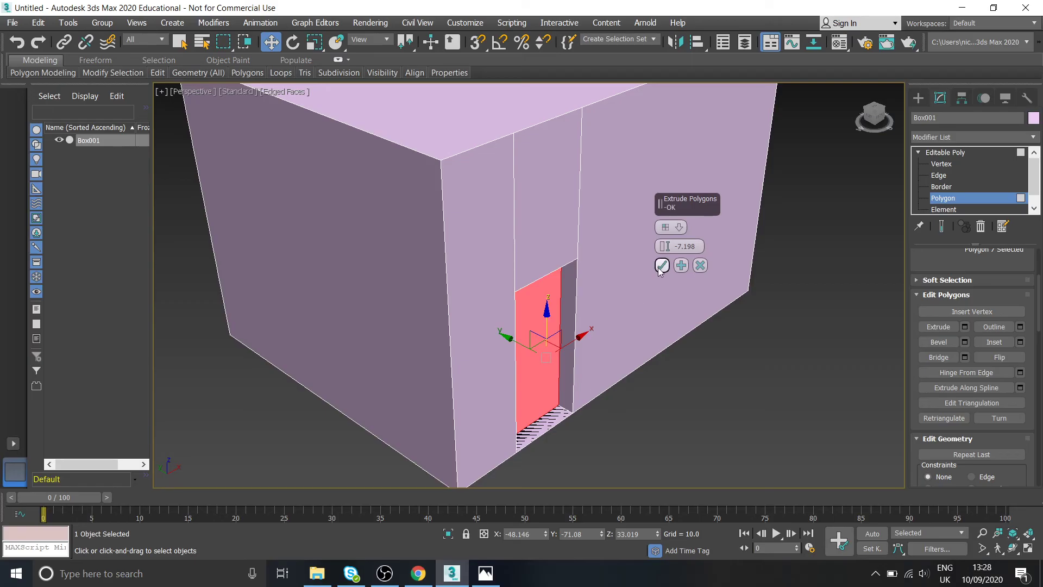
pyautogui.moveTo(665, 247); pyautogui.dragTo(665, 246)
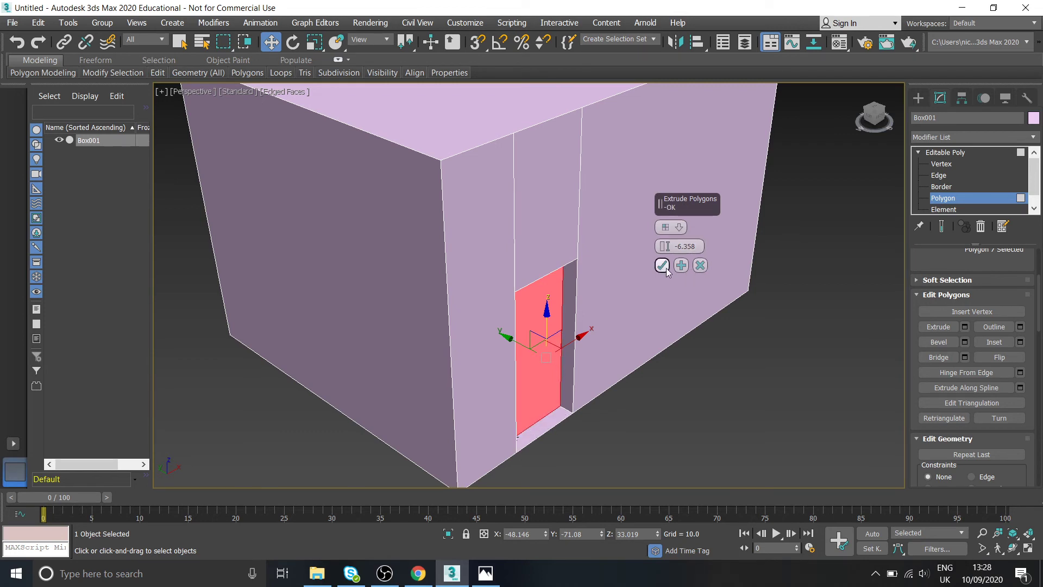
pyautogui.click(662, 266)
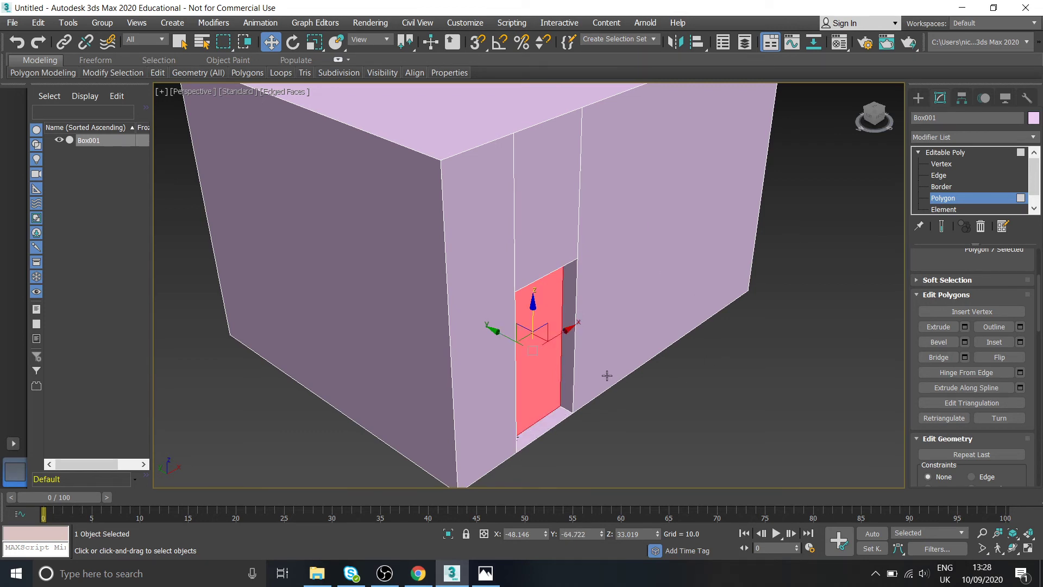
# - Delete the recessed doorway's floor polygon that overlaps the box's underside
pyautogui.keyDown('alt'); pyautogui.moveTo(605, 375); pyautogui.dragTo(593, 355, button='middle'); pyautogui.keyUp('alt')
pyautogui.click(546, 431)
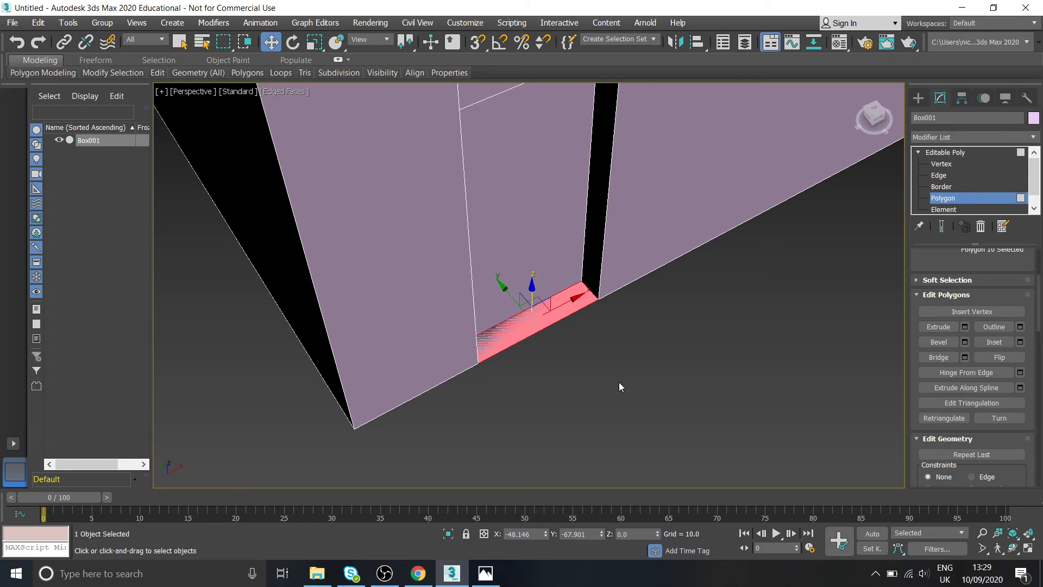
pyautogui.keyDown('alt'); pyautogui.moveTo(519, 413); pyautogui.dragTo(548, 340, button='middle'); pyautogui.keyUp('alt')
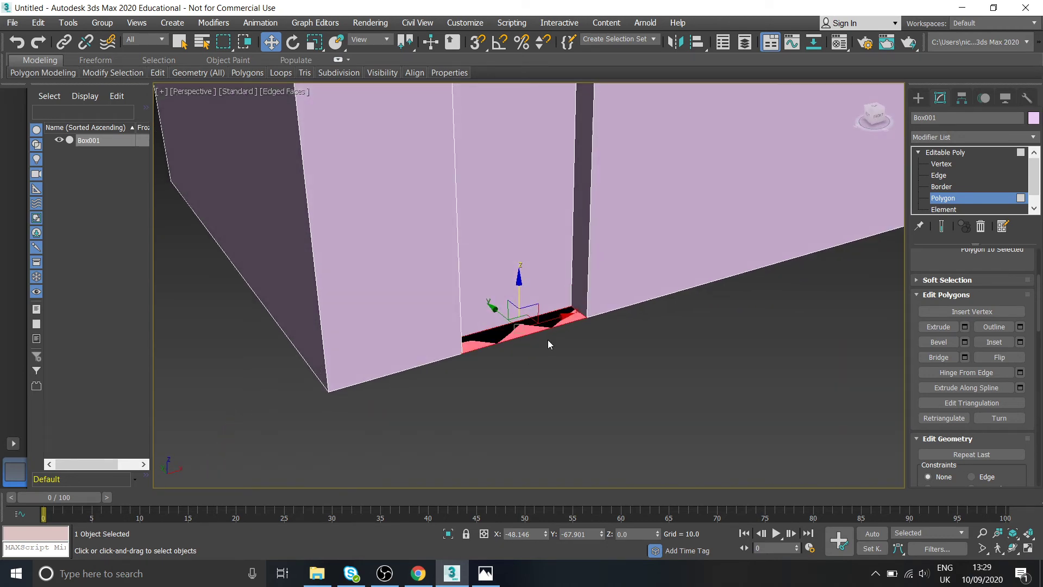
pyautogui.click(548, 340)
pyautogui.keyDown('alt'); pyautogui.moveTo(494, 303); pyautogui.dragTo(513, 329, button='middle'); pyautogui.keyUp('alt')
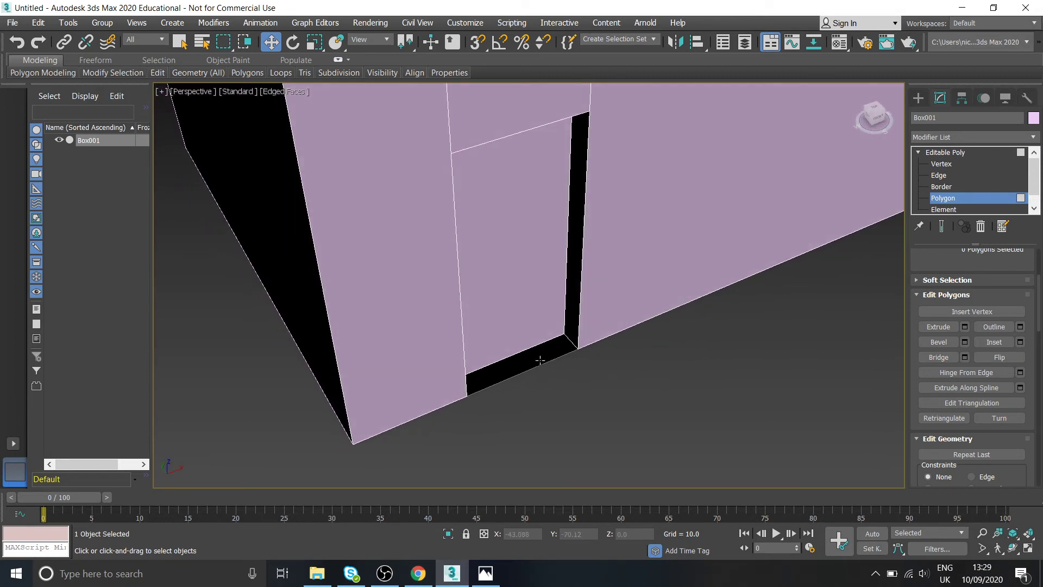
# - Select the box's bottom polygon and delete it to leave the underside open
pyautogui.click(540, 360)
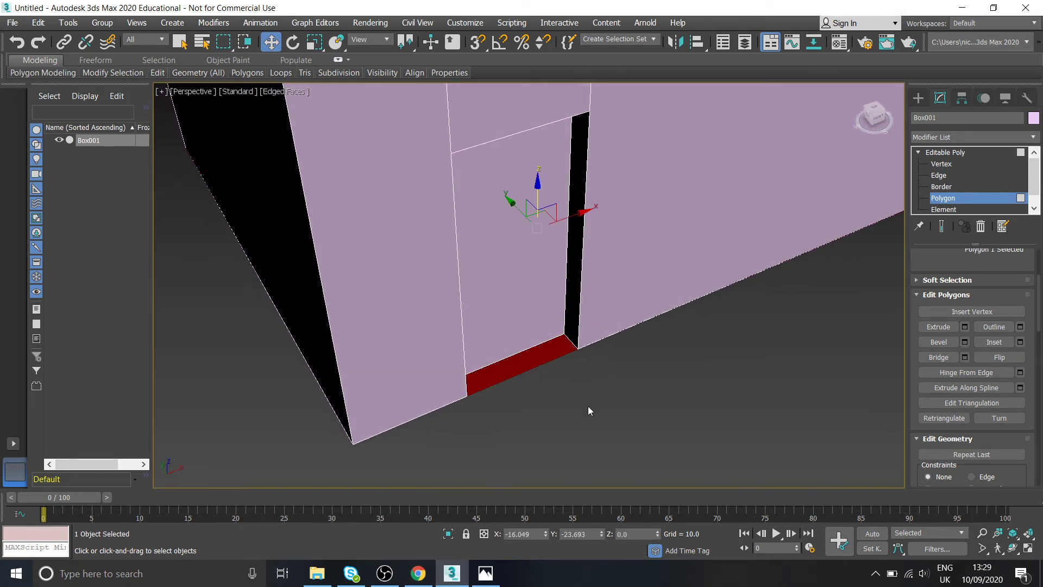
pyautogui.click(664, 401)
pyautogui.moveTo(664, 401); pyautogui.dragTo(536, 360, button='middle')
pyautogui.scroll(-4, 515, 293)
pyautogui.scroll(4, 546, 368)
# - Switch to border level, select the open border around the box's underside and cap it
pyautogui.click(944, 187)
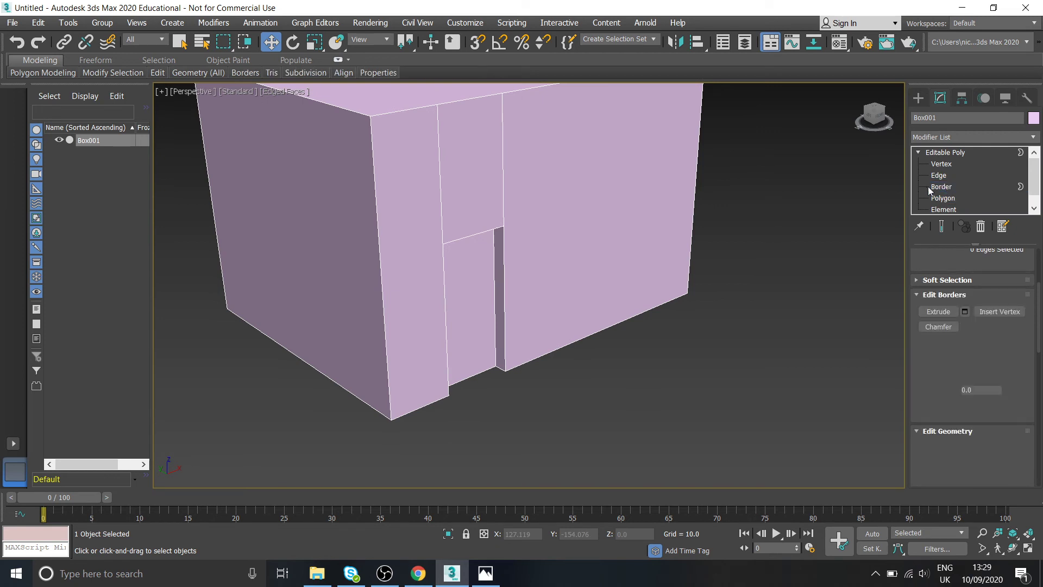
pyautogui.keyDown('alt'); pyautogui.moveTo(668, 280); pyautogui.dragTo(631, 259, button='middle'); pyautogui.keyUp('alt')
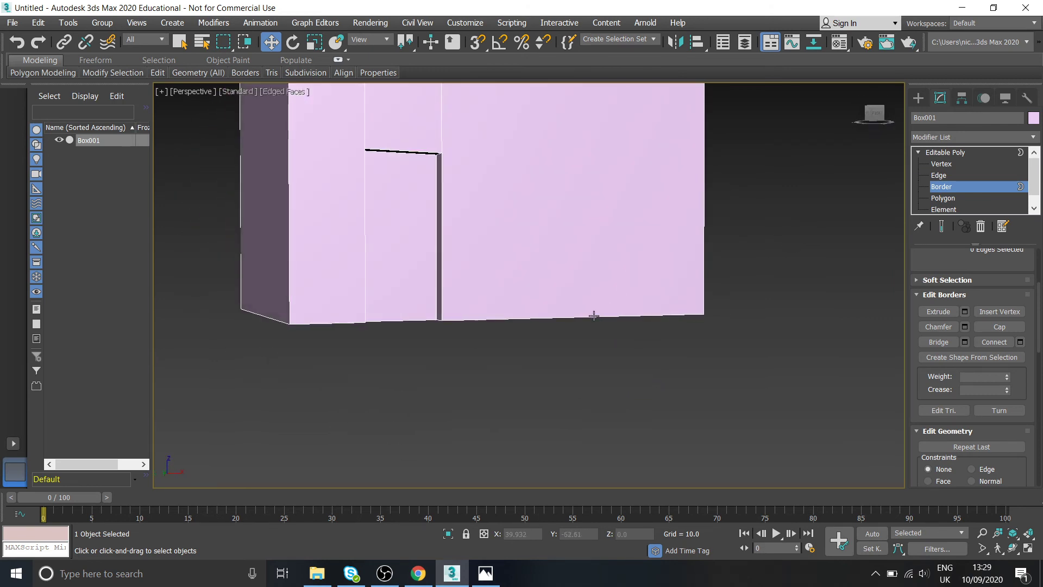
pyautogui.click(593, 316)
pyautogui.keyDown('alt'); pyautogui.moveTo(593, 316); pyautogui.dragTo(575, 238, button='middle'); pyautogui.keyUp('alt')
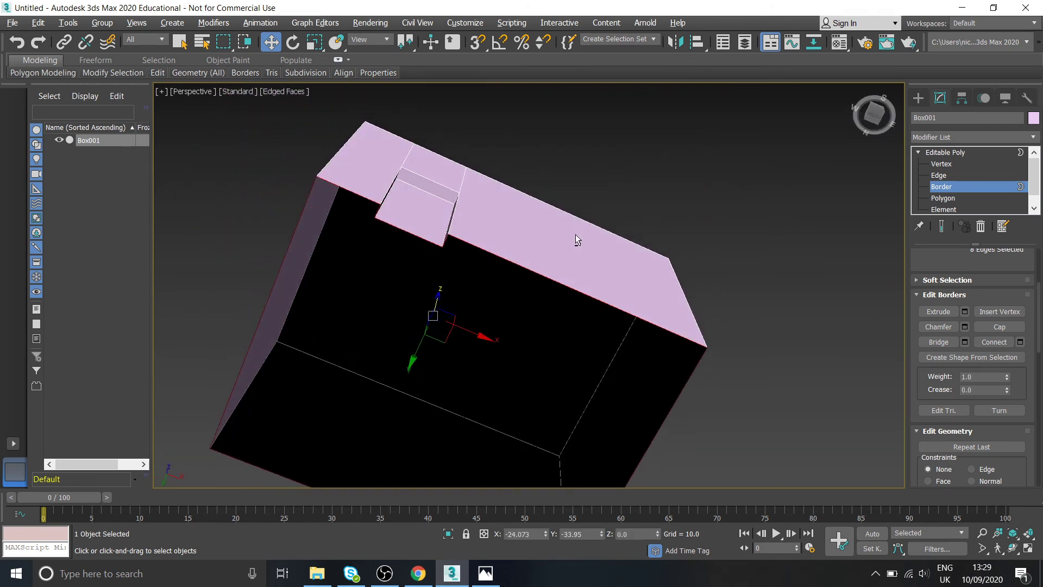
pyautogui.keyDown('alt'); pyautogui.moveTo(242, 298); pyautogui.dragTo(520, 350, button='middle'); pyautogui.keyUp('alt')
pyautogui.keyDown('alt'); pyautogui.moveTo(478, 274); pyautogui.dragTo(514, 230, button='middle'); pyautogui.keyUp('alt')
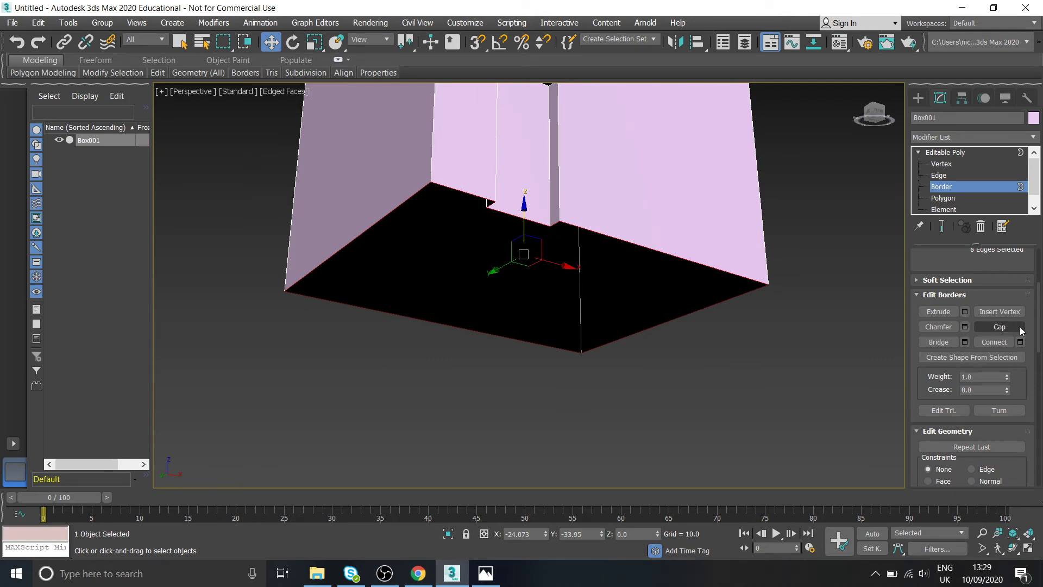
pyautogui.click(999, 328)
pyautogui.keyDown('alt'); pyautogui.moveTo(700, 283); pyautogui.dragTo(565, 323, button='middle'); pyautogui.keyUp('alt')
pyautogui.click(638, 273)
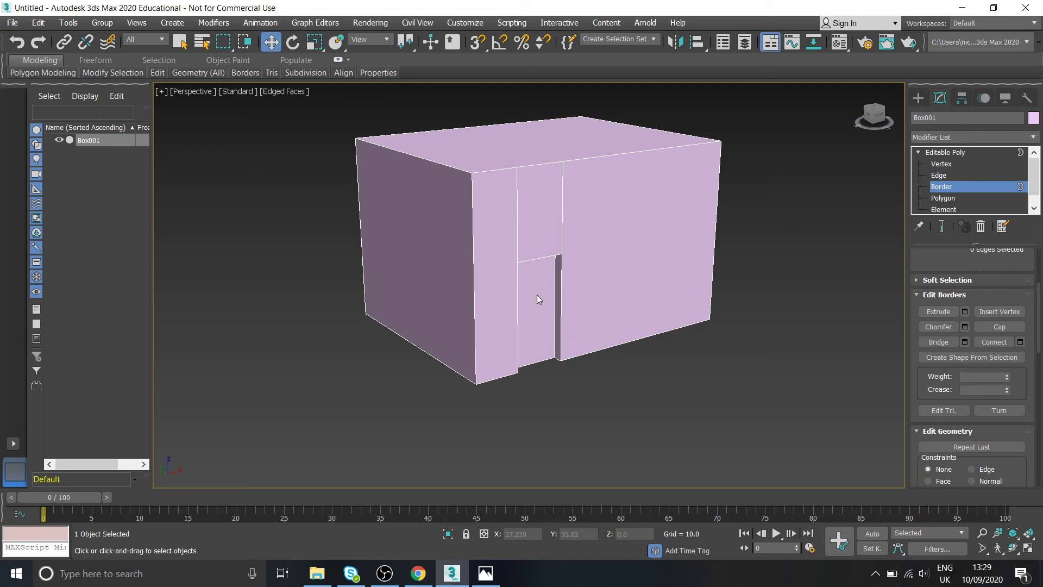
# - Check the window in the facility.png reference, then select the top and bottom edges of the wide front wall section beside the door
pyautogui.click(485, 576)
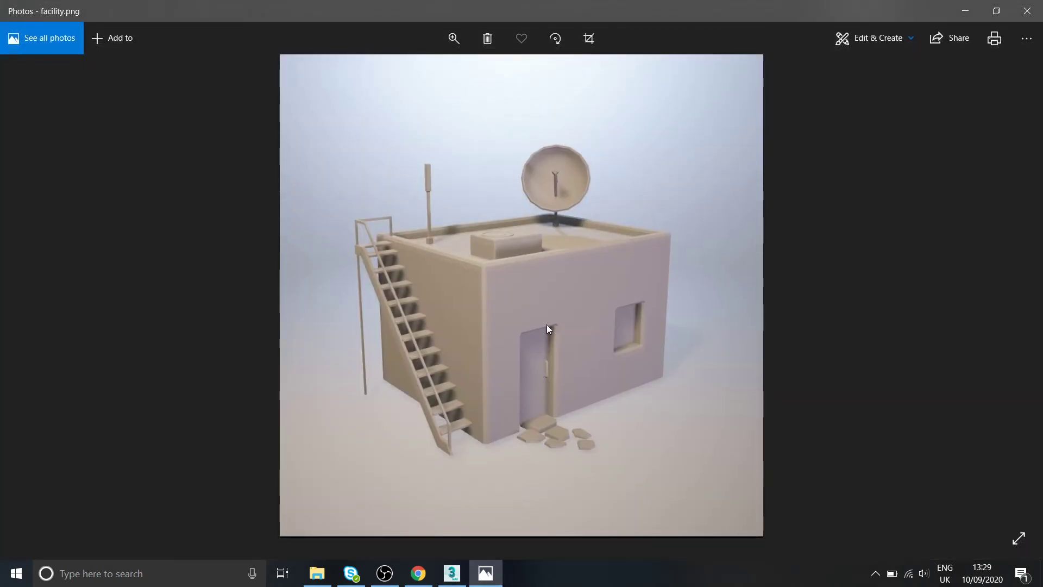
pyautogui.click(489, 575)
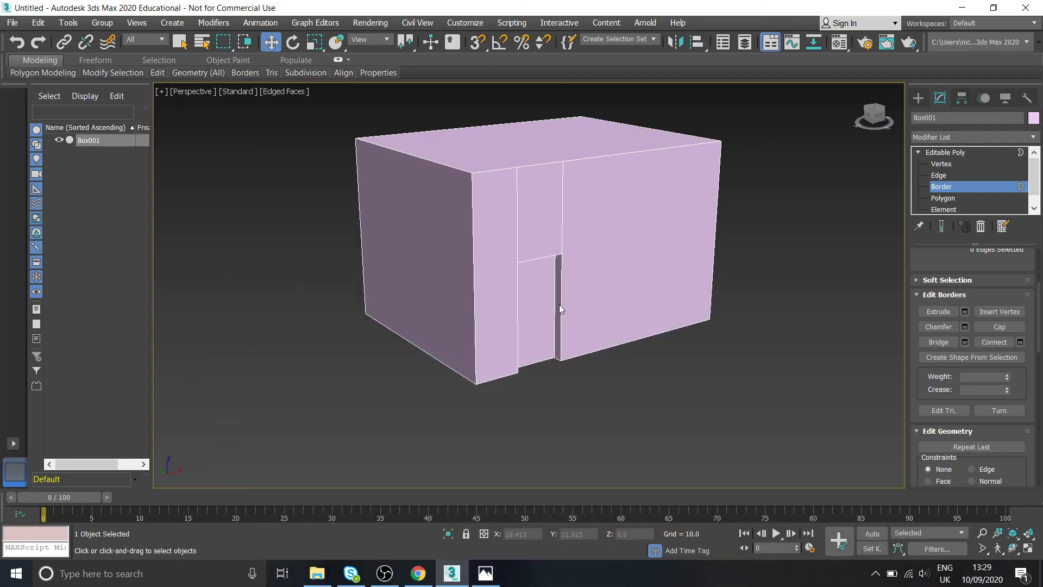
pyautogui.moveTo(561, 308); pyautogui.dragTo(532, 318, button='middle')
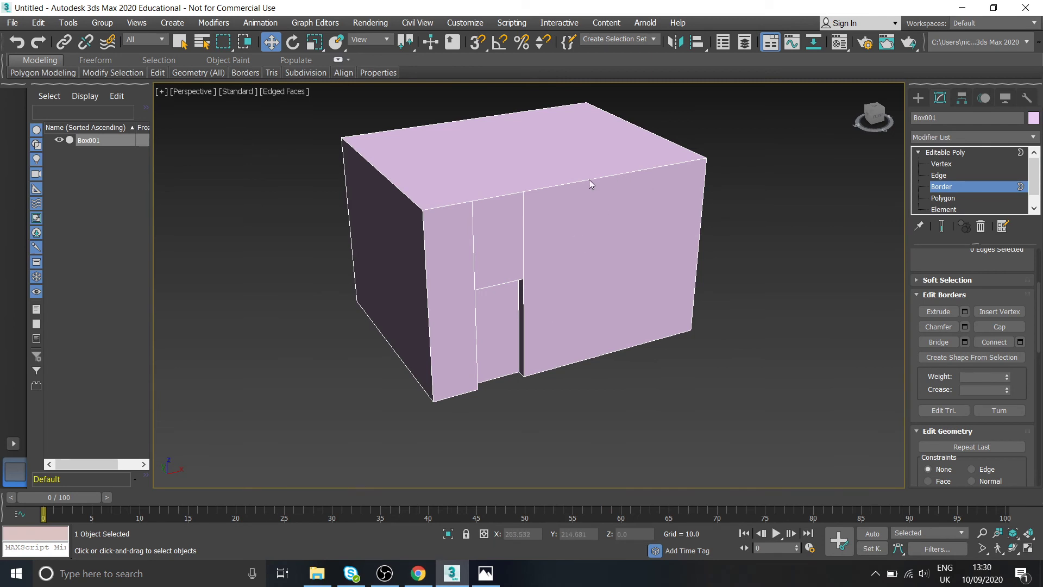
pyautogui.click(485, 573)
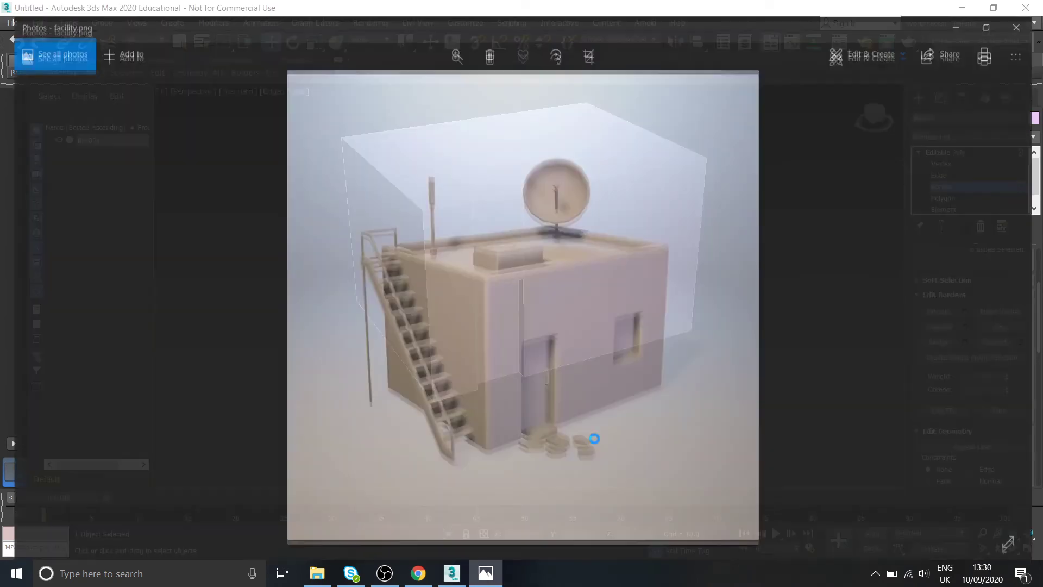
pyautogui.click(485, 573)
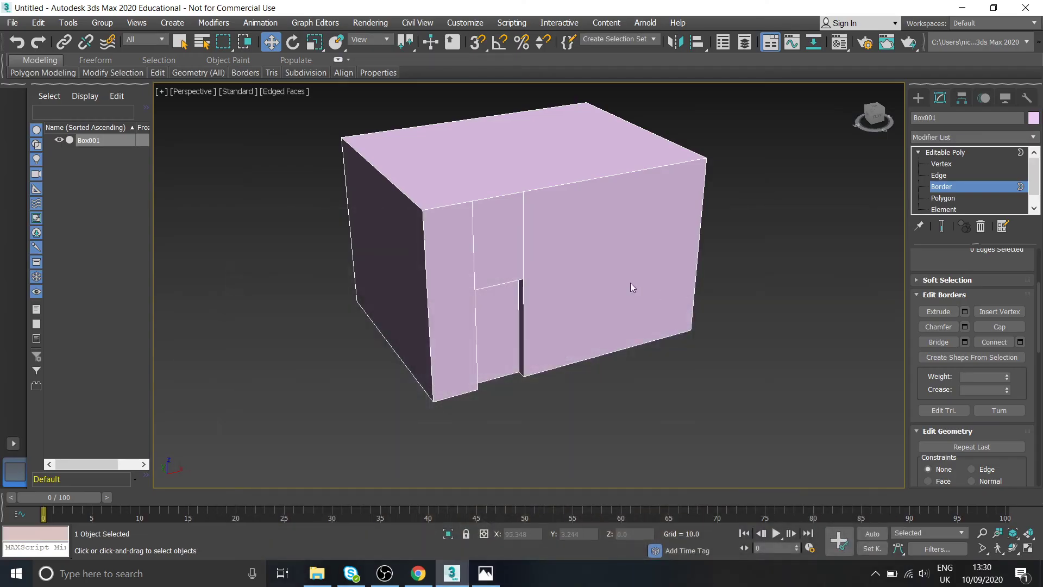
pyautogui.click(938, 175)
pyautogui.keyDown('alt'); pyautogui.moveTo(653, 237); pyautogui.dragTo(629, 174, button='middle'); pyautogui.keyUp('alt')
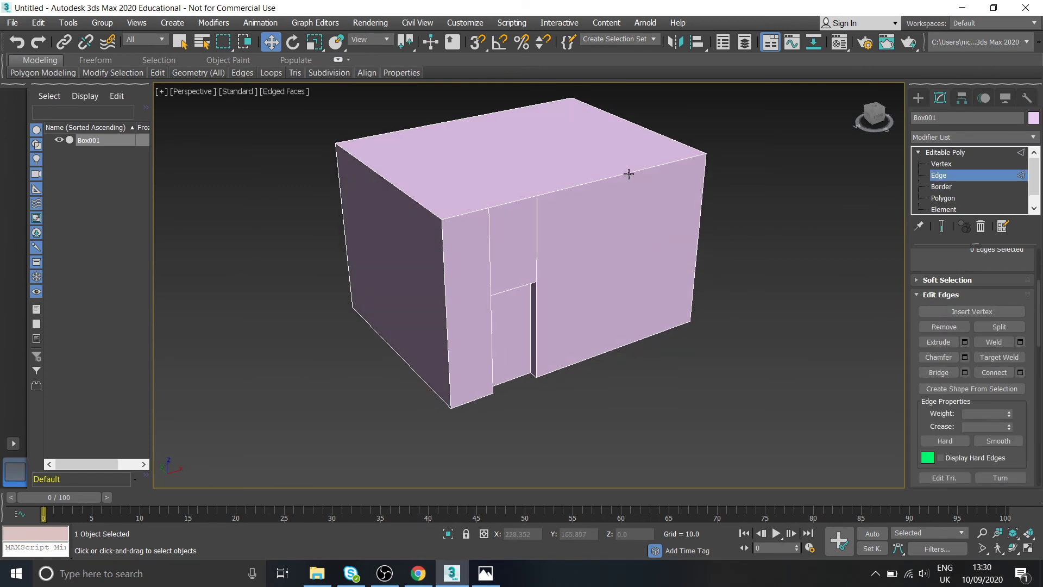
pyautogui.click(624, 175)
pyautogui.keyDown('ctrl'); pyautogui.click(624, 343); pyautogui.keyUp('ctrl')
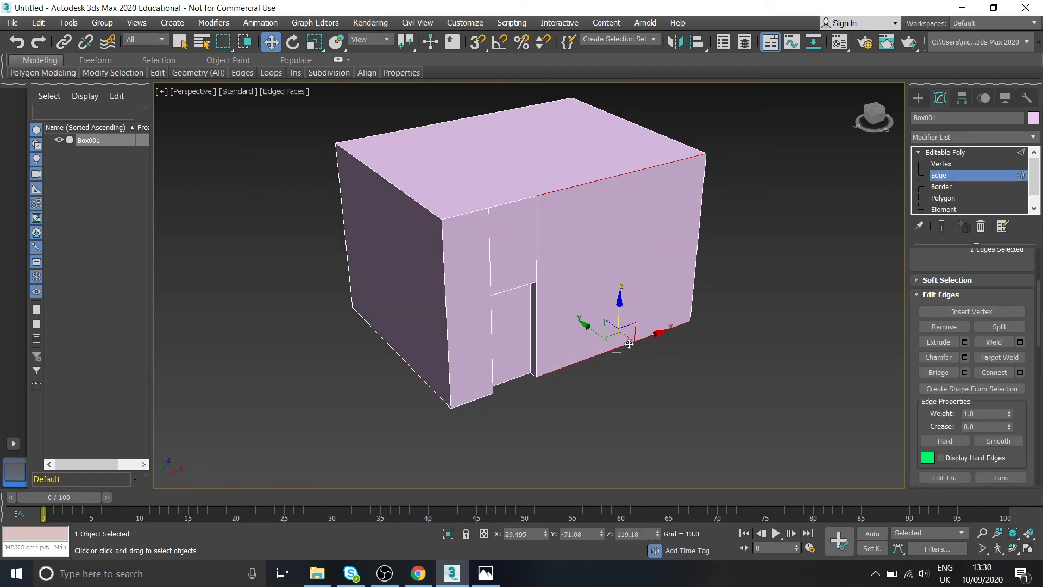
pyautogui.keyDown('alt'); pyautogui.moveTo(625, 343); pyautogui.dragTo(598, 269, button='middle'); pyautogui.keyUp('alt')
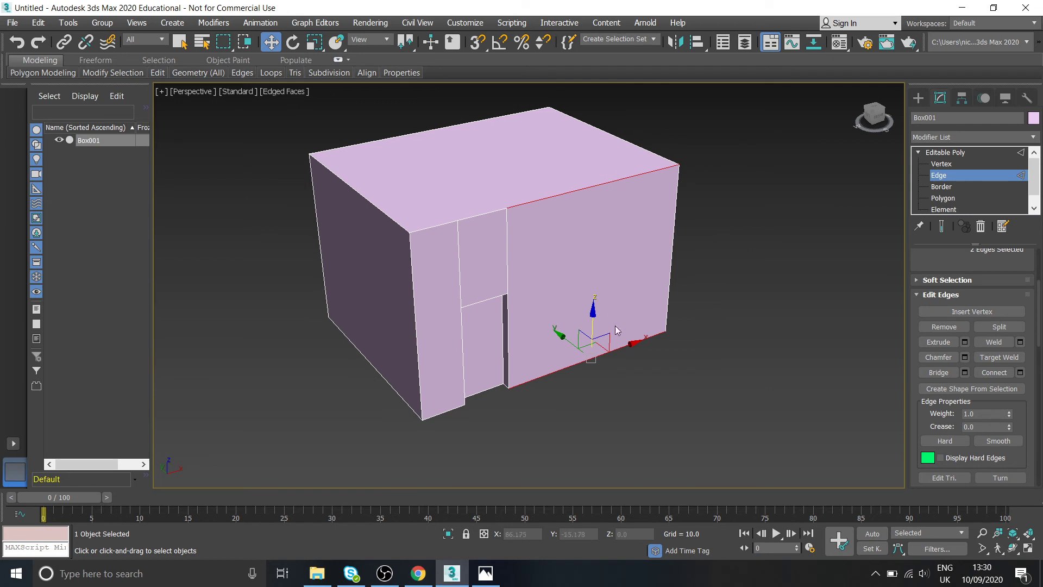
# - Connect the two selected edges with 2 segments, resetting pinch and slide to 0 after trying them out
pyautogui.click(1021, 373)
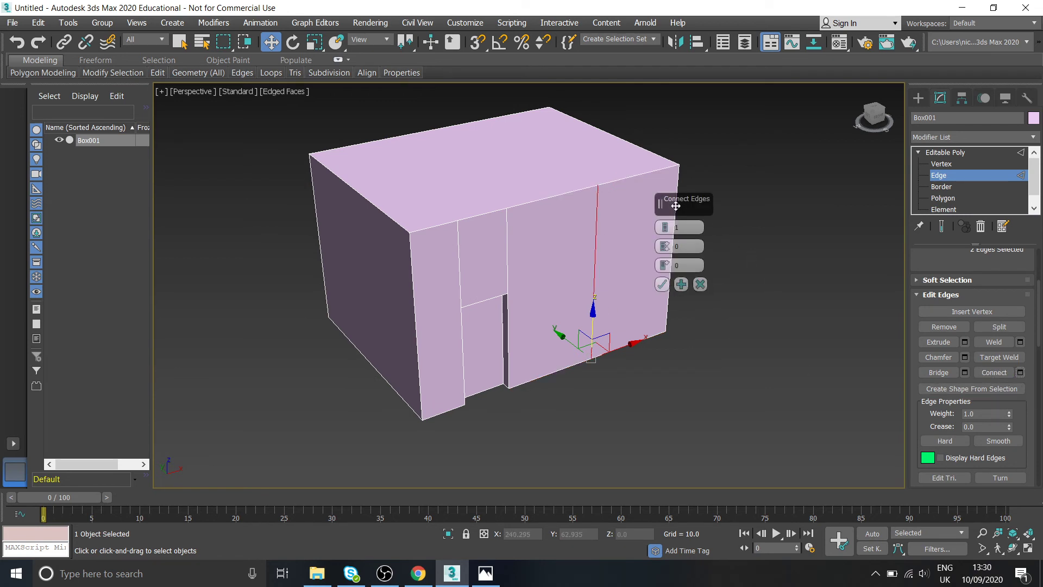
pyautogui.moveTo(675, 206); pyautogui.dragTo(754, 194)
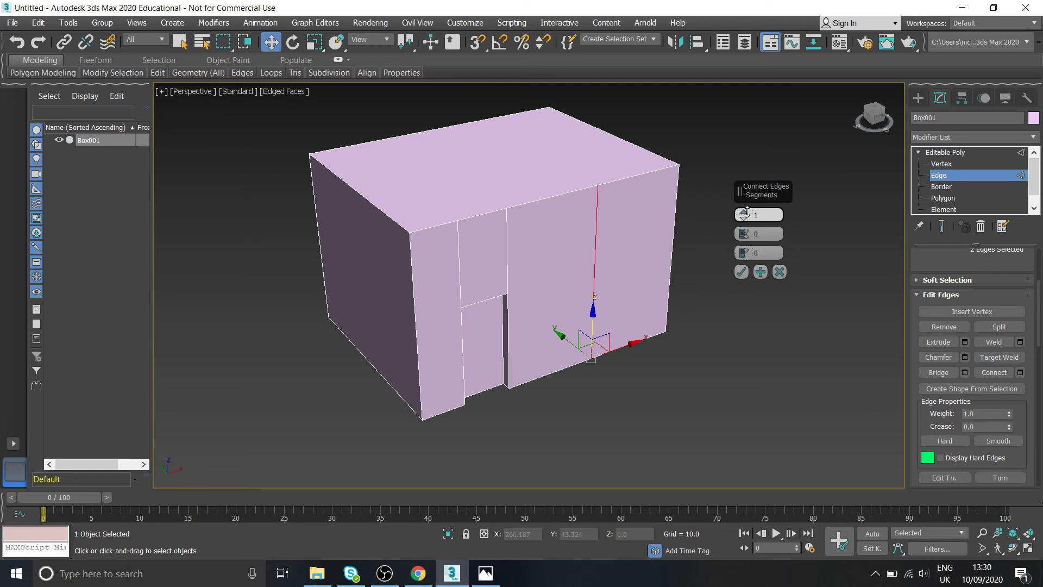
pyautogui.click(747, 212)
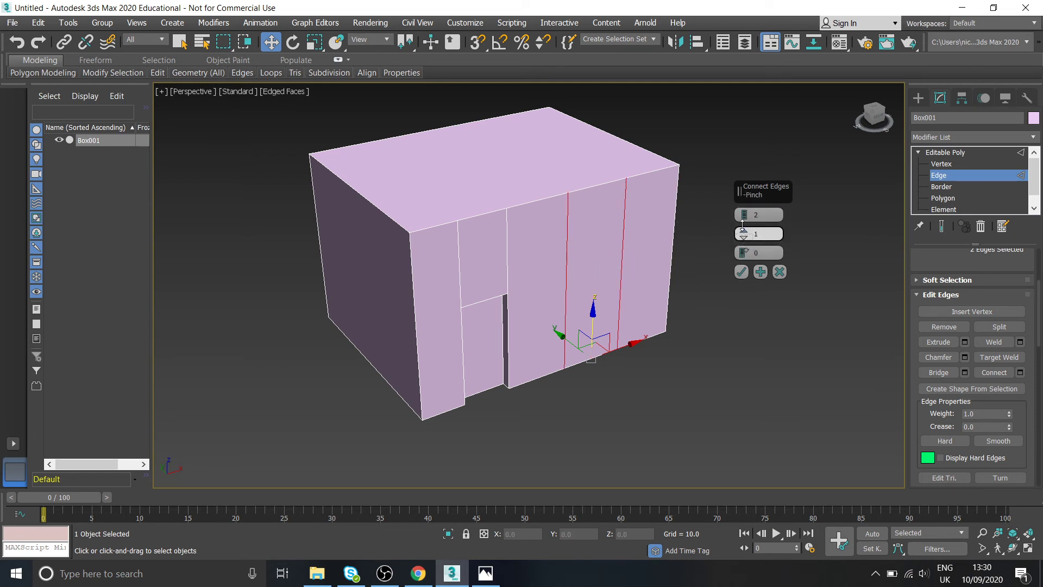
pyautogui.moveTo(744, 233); pyautogui.dragTo(734, 294)
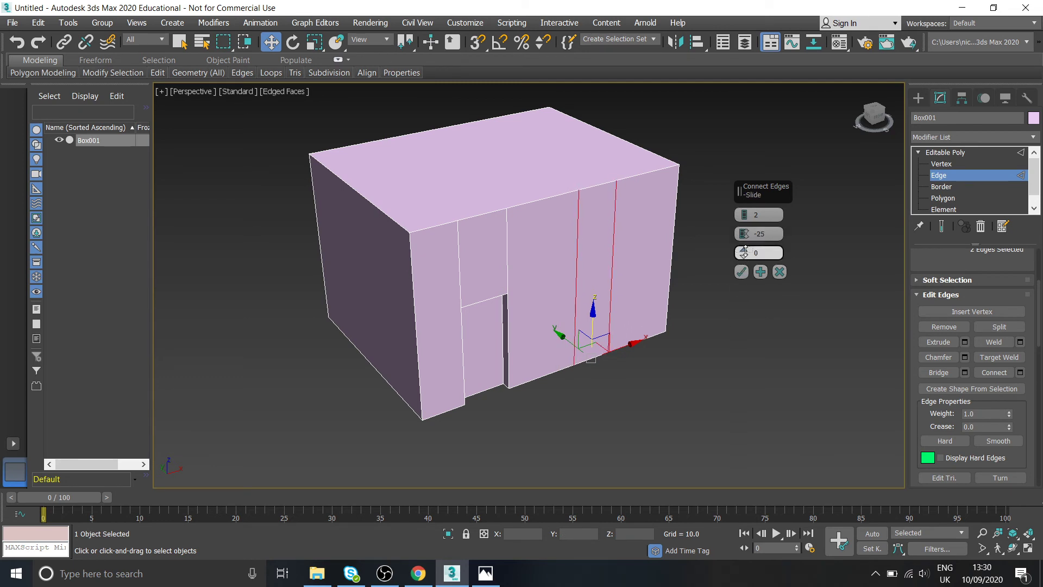
pyautogui.moveTo(744, 253); pyautogui.dragTo(735, 222)
pyautogui.rightClick(744, 252)
pyautogui.rightClick(743, 233)
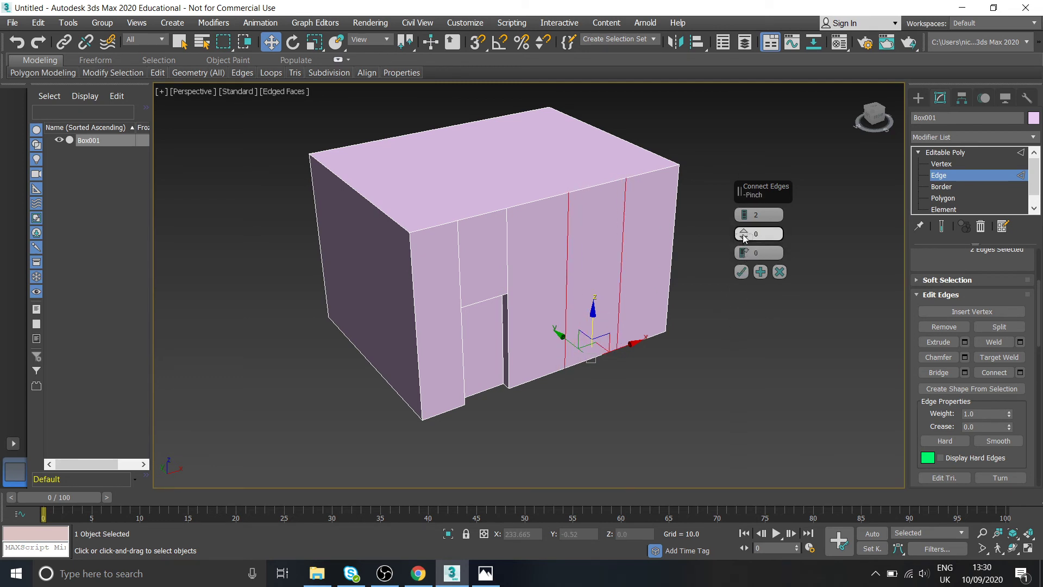
pyautogui.click(742, 273)
pyautogui.keyDown('alt'); pyautogui.moveTo(684, 317); pyautogui.dragTo(612, 324, button='middle'); pyautogui.keyUp('alt')
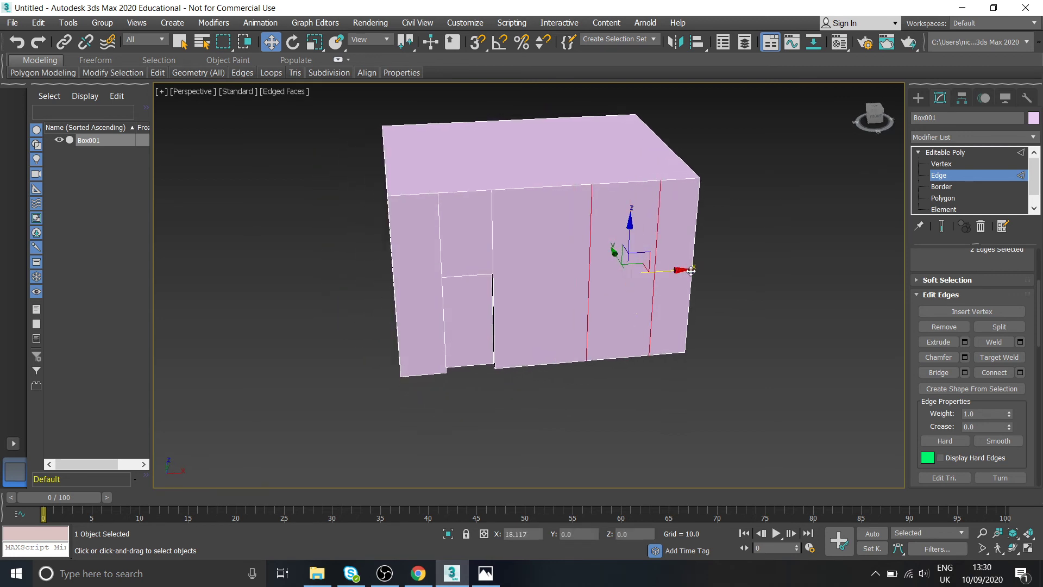
# - Move both new vertical edges together along X to match the window's position in the facility.png reference
pyautogui.click(485, 573)
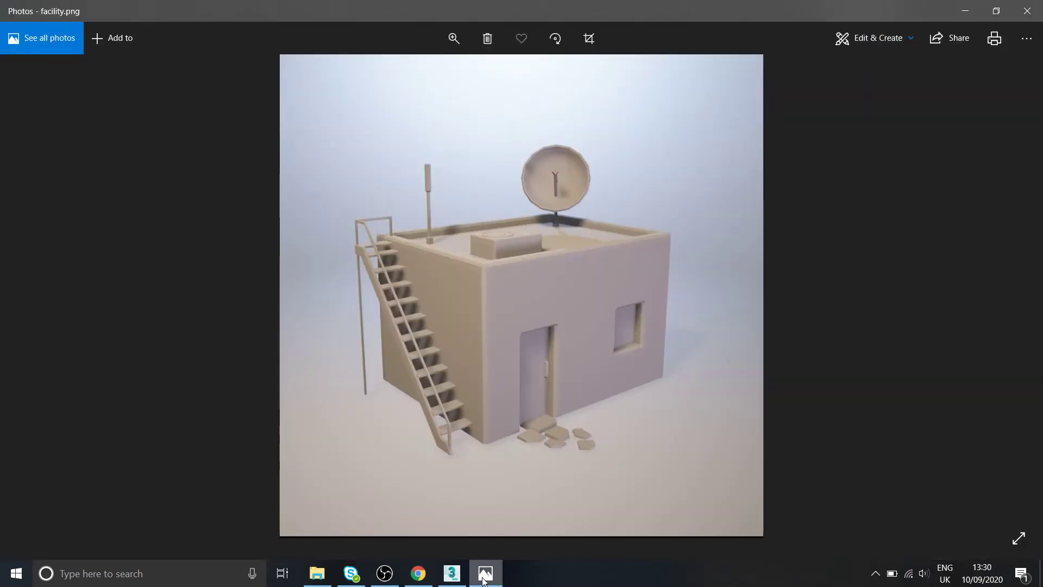
pyautogui.click(485, 575)
pyautogui.moveTo(692, 271); pyautogui.dragTo(680, 270)
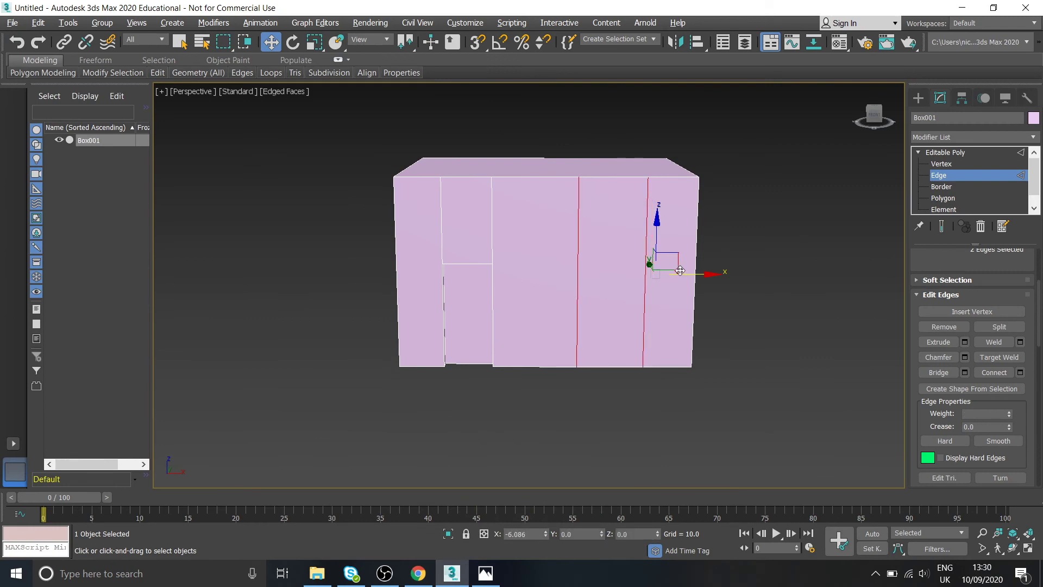
# - Move only the vertical edge nearer the door along X to narrow the window, comparing its width with the facility.png reference
pyautogui.click(578, 272)
pyautogui.moveTo(610, 272); pyautogui.dragTo(631, 274)
pyautogui.click(490, 573)
pyautogui.click(490, 572)
# - Select both vertical window edges and connect them with 2 horizontal segments
pyautogui.keyDown('alt'); pyautogui.moveTo(577, 365); pyautogui.dragTo(622, 370, button='middle'); pyautogui.keyUp('alt')
pyautogui.keyDown('ctrl'); pyautogui.click(636, 296); pyautogui.keyUp('ctrl')
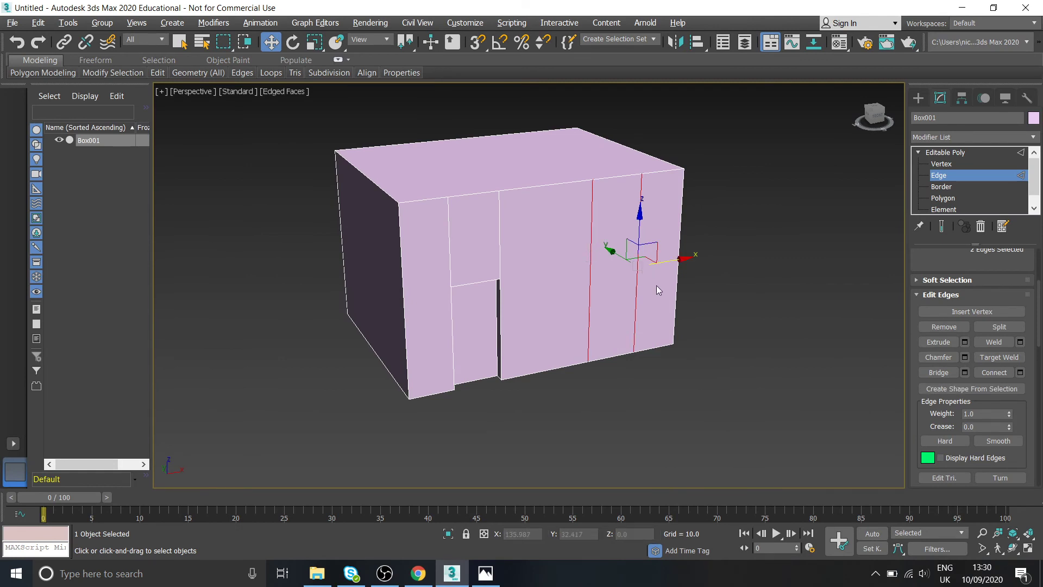
pyautogui.click(1020, 373)
pyautogui.click(741, 271)
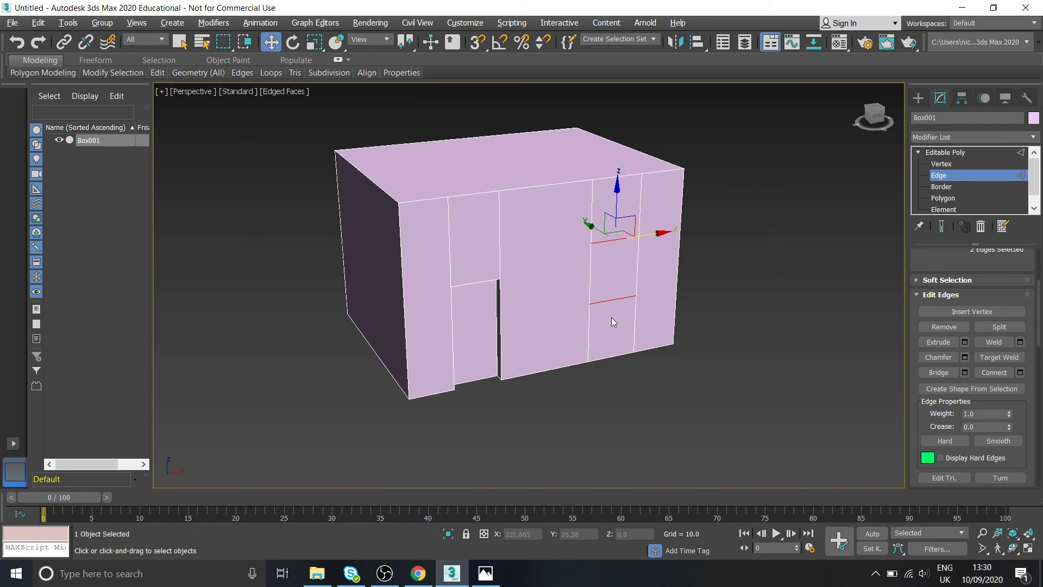
# - Lower the two horizontal window edges along Z, comparing their height with the facility.png reference
pyautogui.keyDown('alt'); pyautogui.moveTo(612, 318); pyautogui.dragTo(601, 278, button='middle'); pyautogui.keyUp('alt')
pyautogui.scroll(3, 601, 279)
pyautogui.click(488, 573)
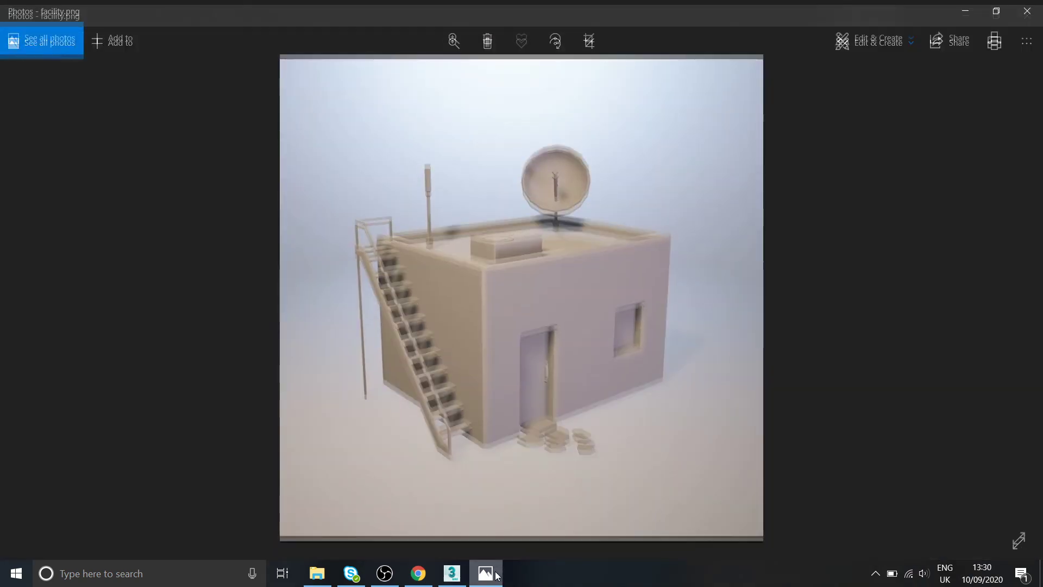
pyautogui.click(495, 574)
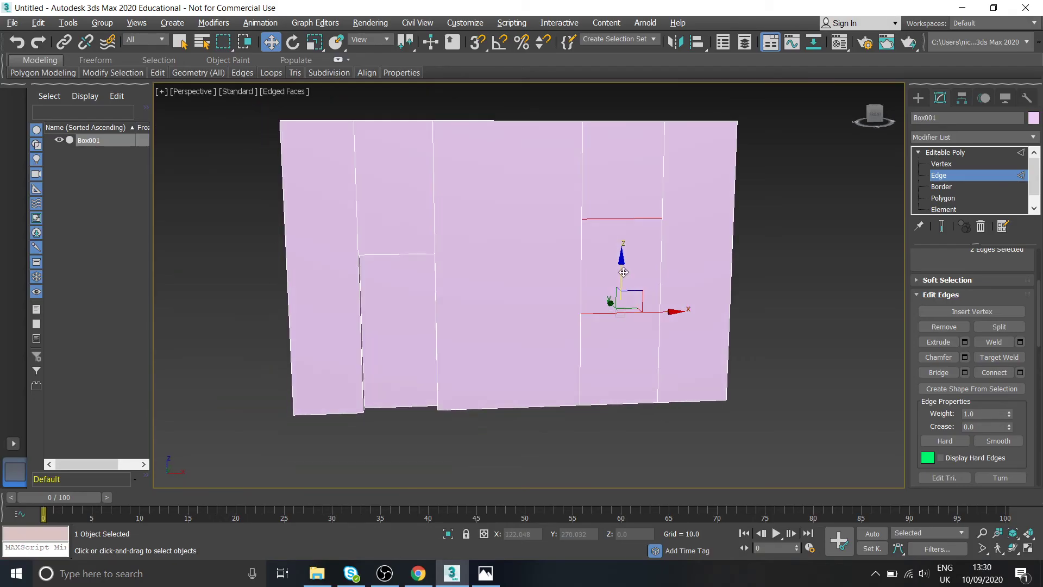
pyautogui.moveTo(624, 272); pyautogui.dragTo(623, 299)
pyautogui.keyDown('alt'); pyautogui.moveTo(378, 238); pyautogui.dragTo(435, 254, button='middle'); pyautogui.keyUp('alt')
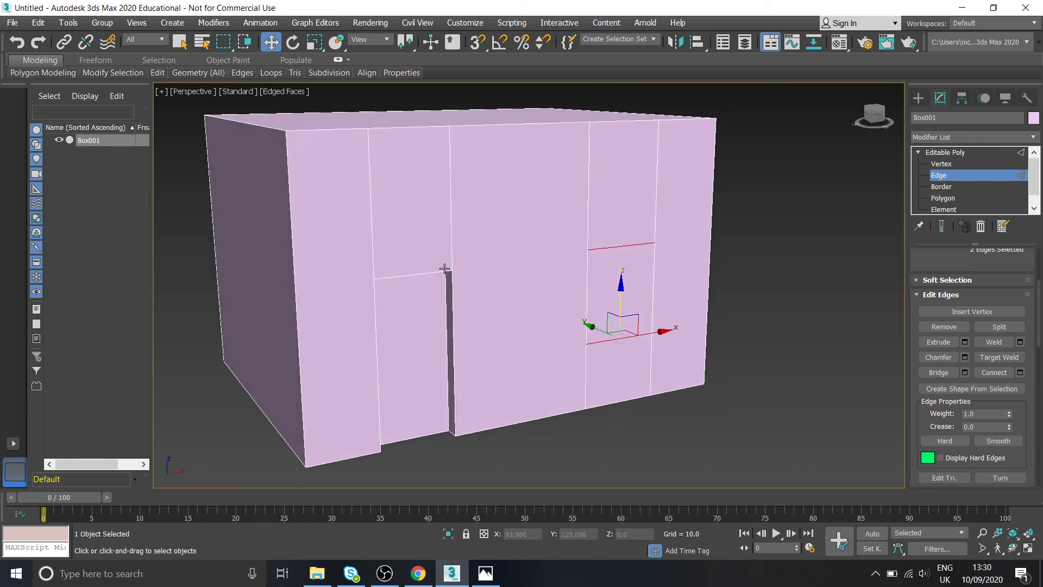
# - In a maximized Front view, move both horizontal window edges vertically so the upper one lines up with the door's top edge, then deselect them
pyautogui.click(1029, 549)
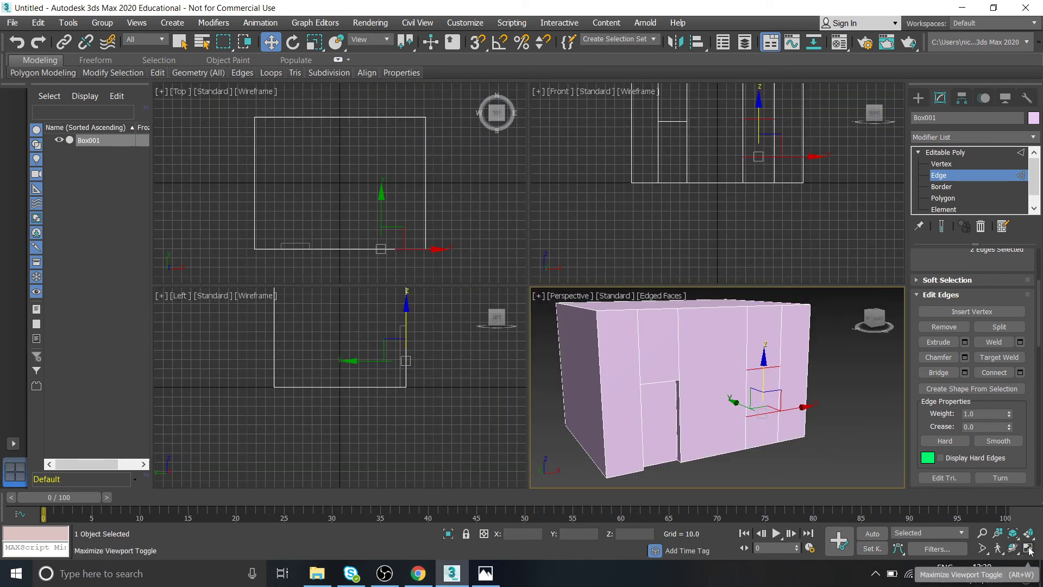
pyautogui.moveTo(763, 169); pyautogui.dragTo(755, 210, button='middle')
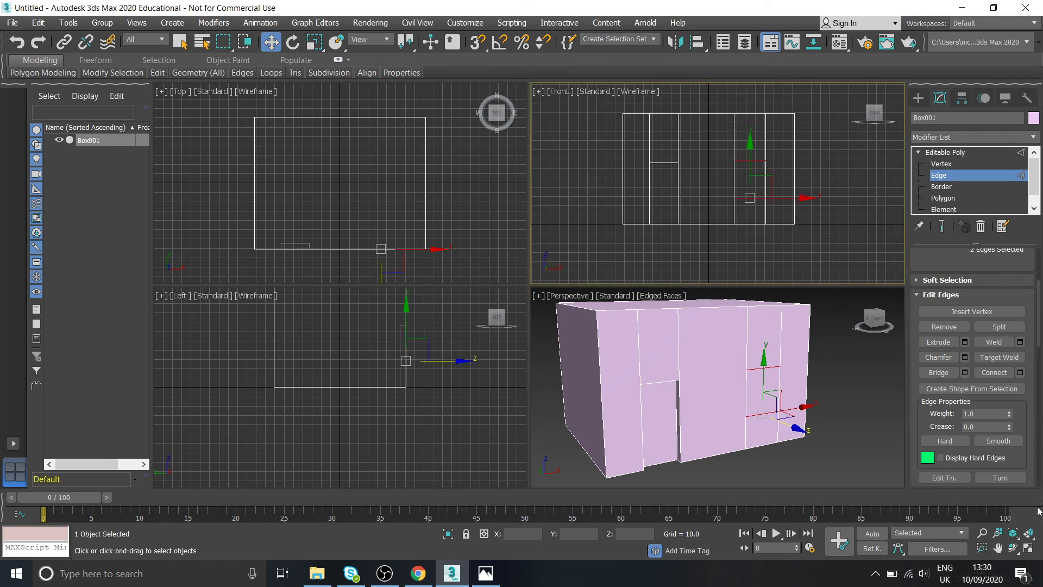
pyautogui.click(1028, 550)
pyautogui.scroll(3, 593, 319)
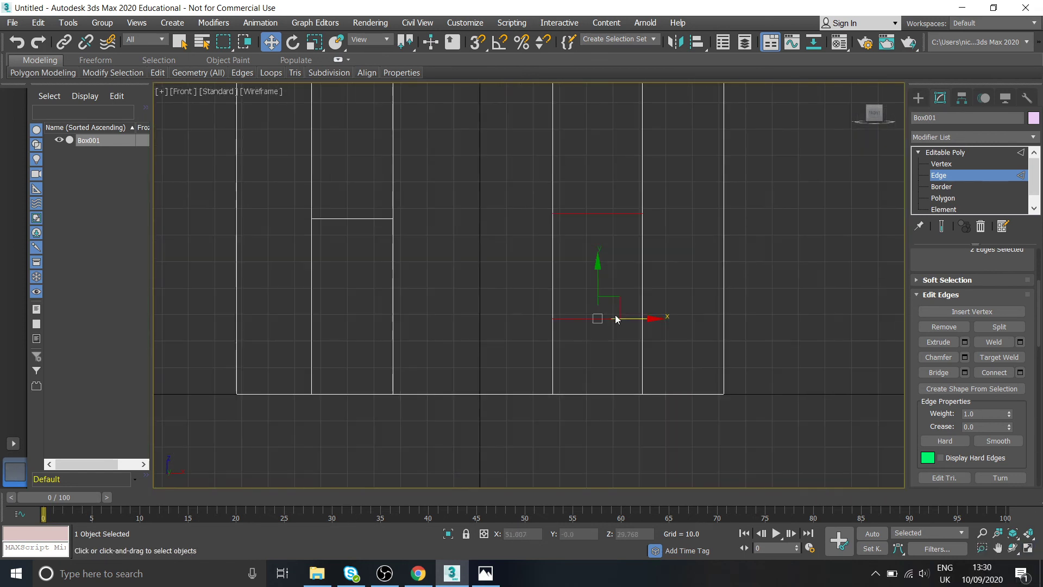
pyautogui.moveTo(620, 319); pyautogui.dragTo(700, 347, button='middle')
pyautogui.moveTo(657, 304); pyautogui.dragTo(660, 312)
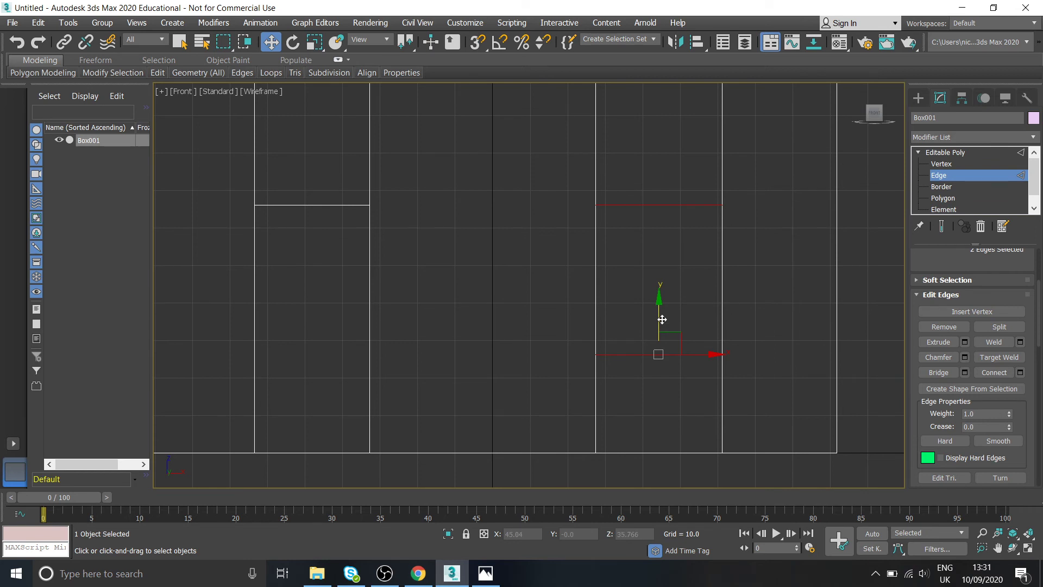
pyautogui.click(432, 244)
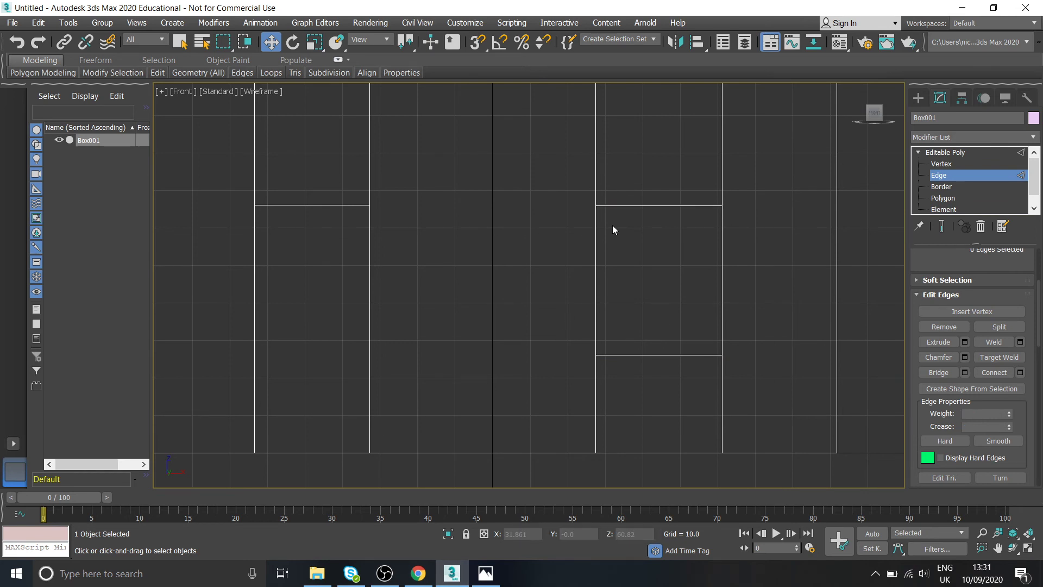
# - Examine the window layout in a maximized Perspective view and compare it with the facility.png reference
pyautogui.click(1037, 549)
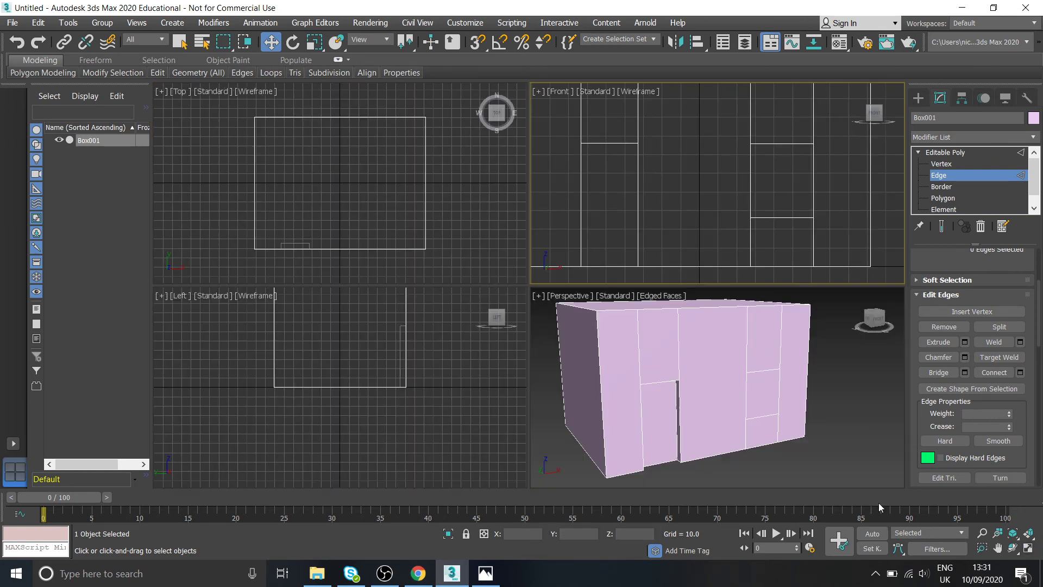
pyautogui.click(892, 476)
pyautogui.click(1029, 550)
pyautogui.keyDown('alt'); pyautogui.moveTo(683, 328); pyautogui.dragTo(697, 345, button='middle'); pyautogui.keyUp('alt')
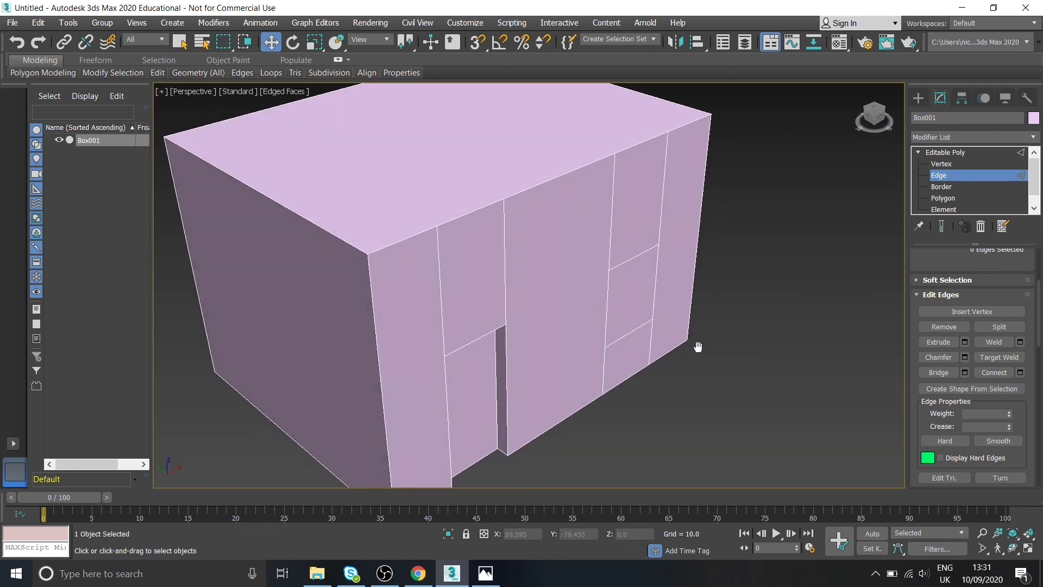
pyautogui.click(496, 568)
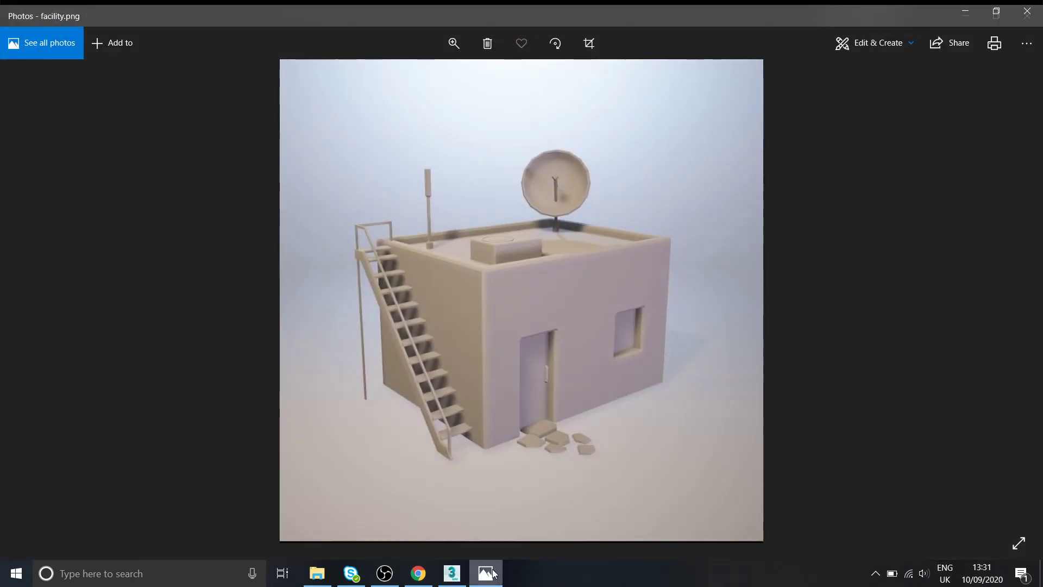
pyautogui.click(496, 568)
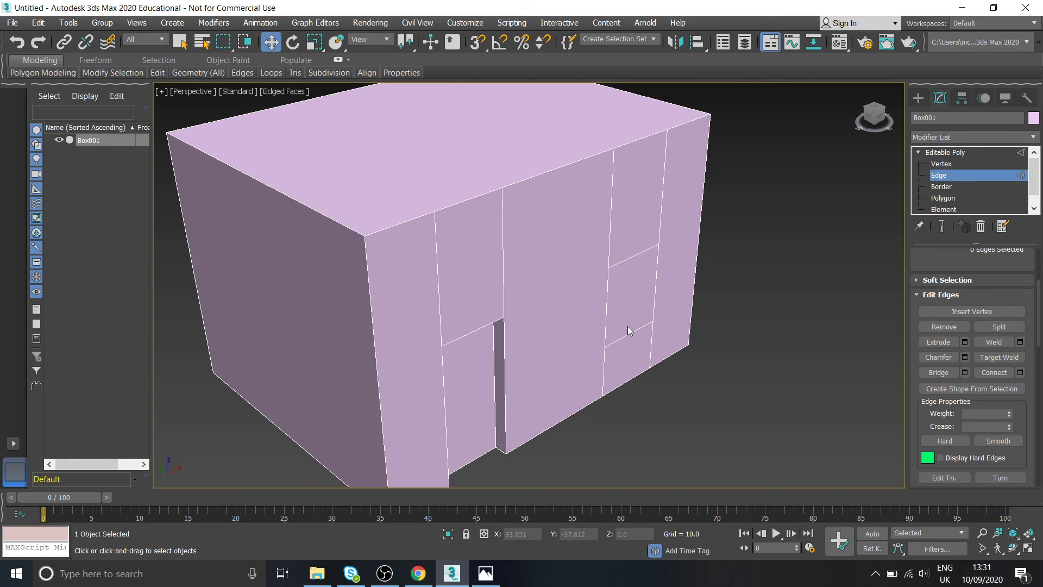
pyautogui.click(628, 326)
pyautogui.keyDown('alt'); pyautogui.moveTo(627, 326); pyautogui.dragTo(630, 281, button='middle'); pyautogui.keyUp('alt')
pyautogui.click(719, 301)
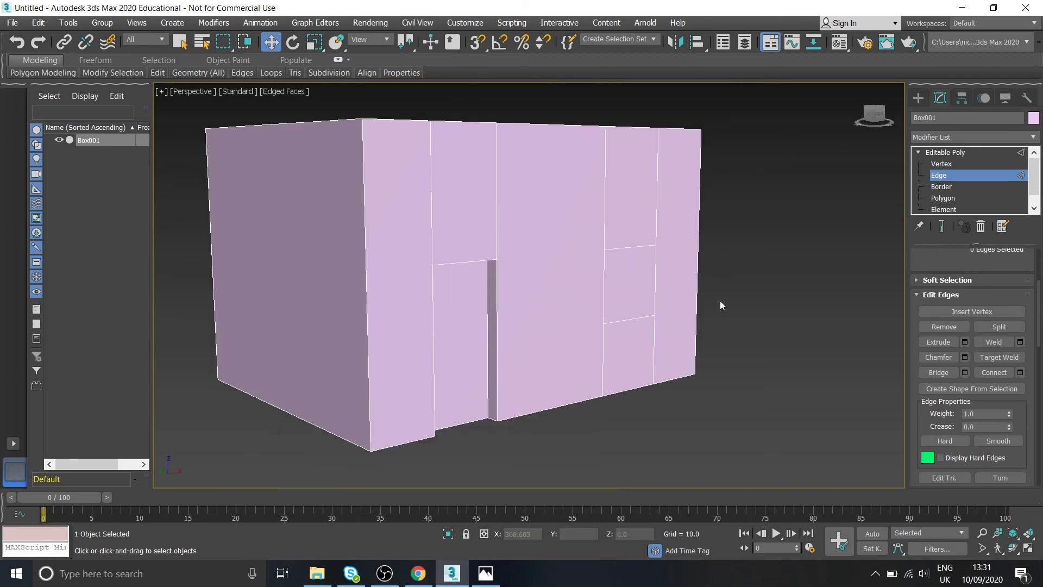
pyautogui.keyDown('alt'); pyautogui.moveTo(719, 301); pyautogui.dragTo(700, 345, button='middle'); pyautogui.keyUp('alt')
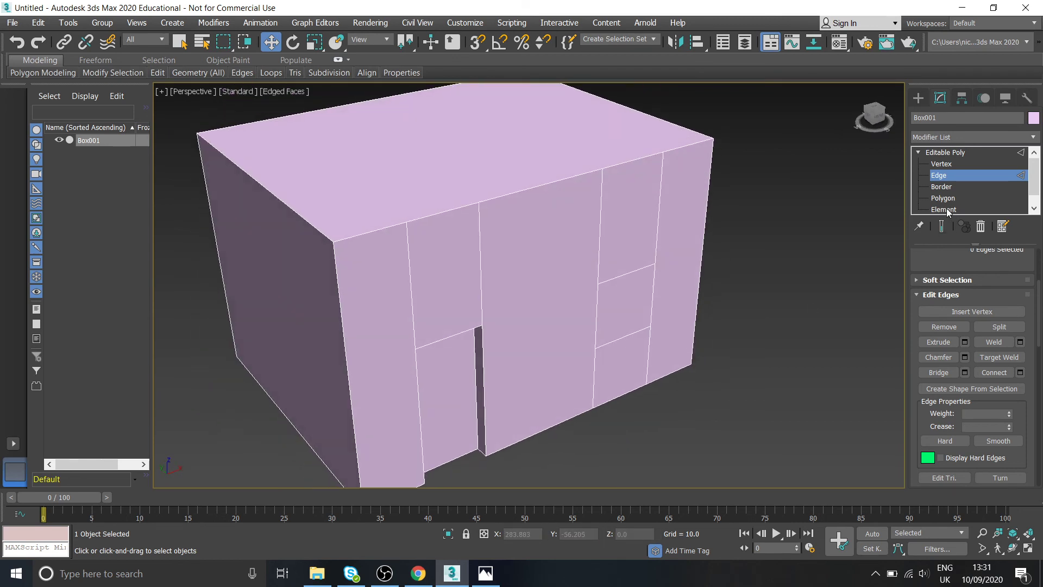
# - Select the window polygon on the front wall and extrude it inward to form a recess, checking its depth against facility.png
pyautogui.press('4')
pyautogui.click(623, 299)
pyautogui.moveTo(623, 298)
pyautogui.keyDown('alt'); pyautogui.mouseDown(button='middle')
pyautogui.moveTo(600, 304)
pyautogui.moveTo(612, 288)
pyautogui.mouseUp(button='middle'); pyautogui.keyUp('alt')
pyautogui.click(952, 326)
pyautogui.scroll(3, 611, 291)
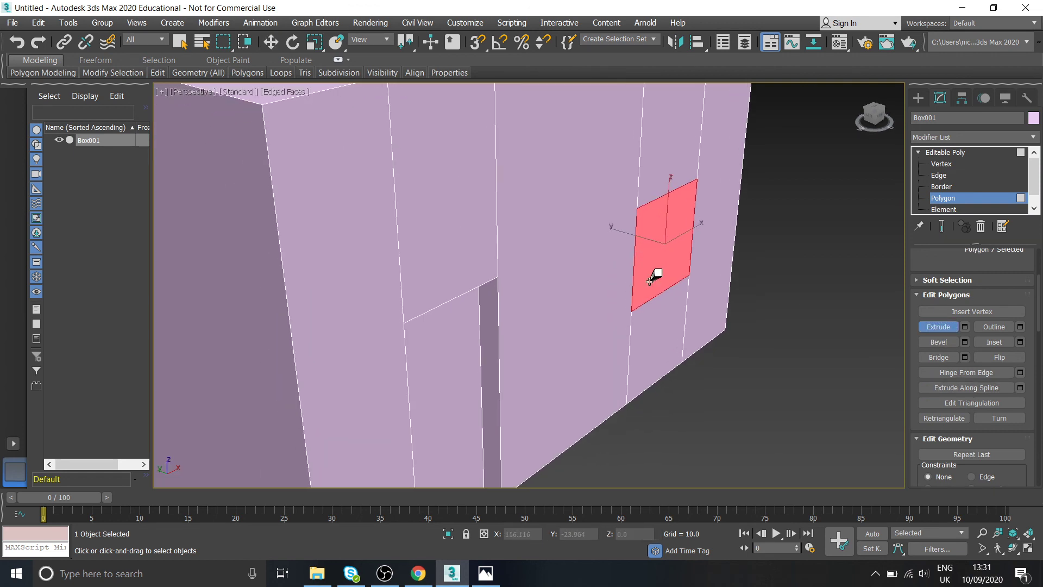
pyautogui.moveTo(523, 415); pyautogui.dragTo(535, 402, button='middle')
pyautogui.click(484, 579)
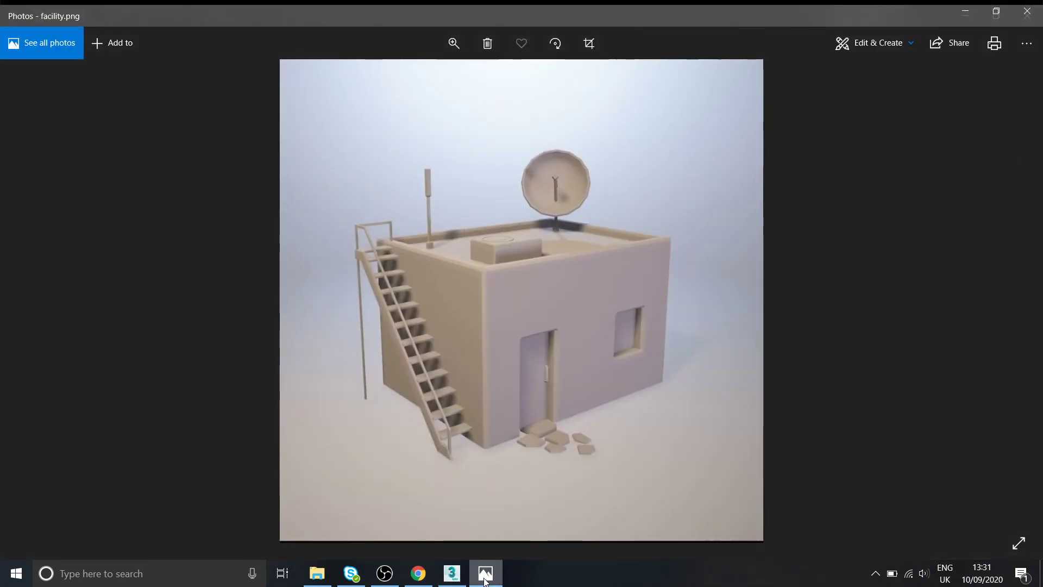
pyautogui.click(485, 575)
pyautogui.moveTo(686, 267); pyautogui.dragTo(703, 282)
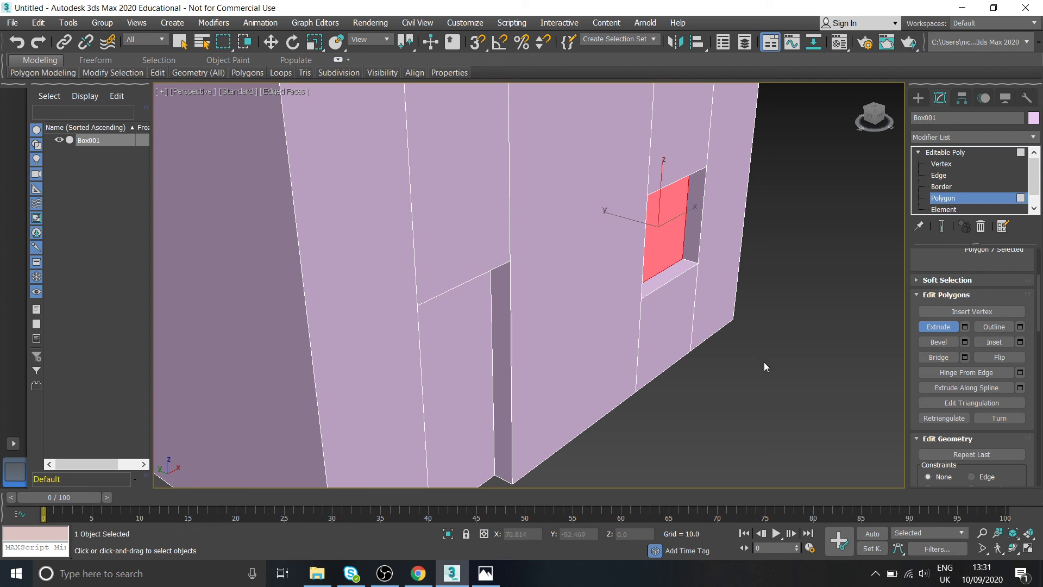
pyautogui.keyDown('alt'); pyautogui.moveTo(690, 272); pyautogui.dragTo(713, 247, button='middle'); pyautogui.keyUp('alt')
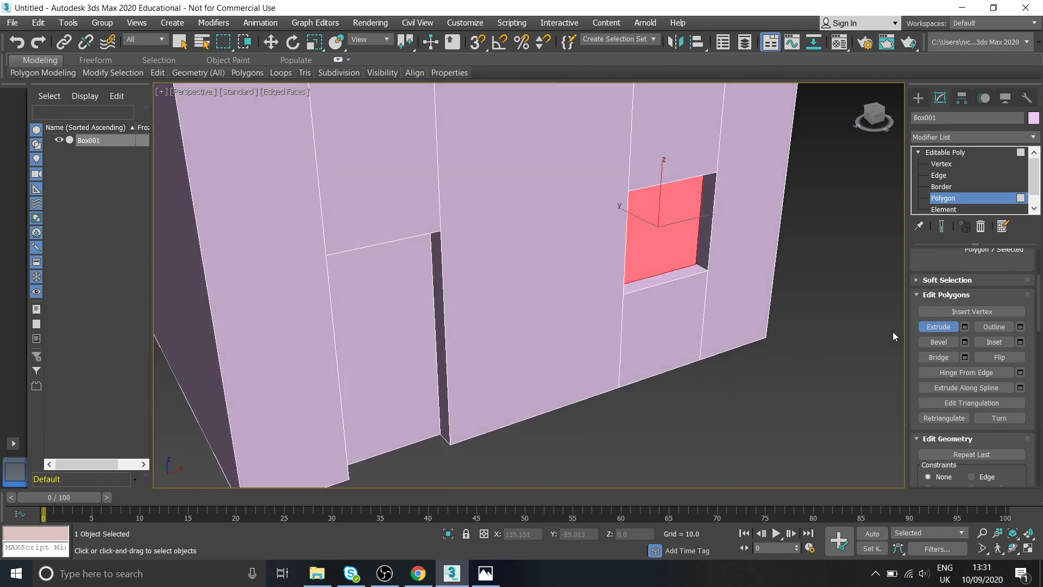
pyautogui.keyDown('alt'); pyautogui.moveTo(668, 288); pyautogui.dragTo(680, 351, button='middle'); pyautogui.keyUp('alt')
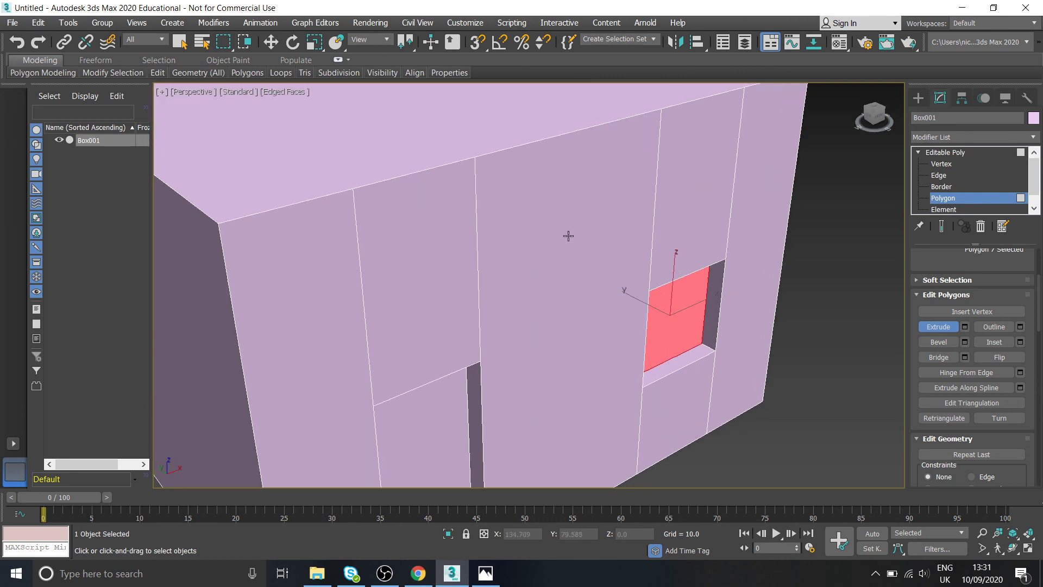
pyautogui.moveTo(566, 225); pyautogui.dragTo(654, 357)
pyautogui.hotkey('ctrl', 'z')
pyautogui.click(938, 327)
pyautogui.press('w')
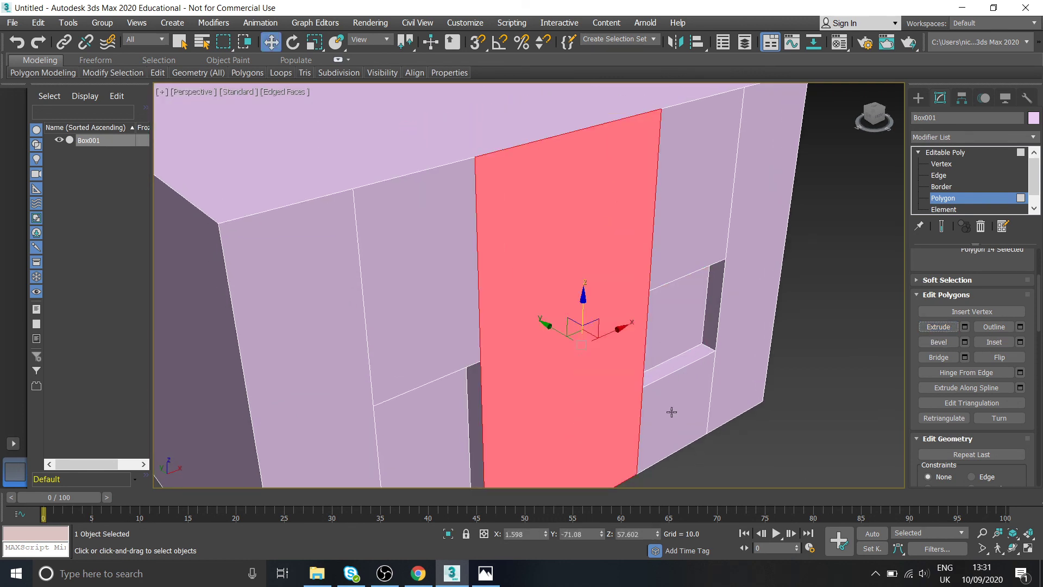
pyautogui.click(820, 309)
# - Leave polygon editing and deselect the building to review the door and window recesses from several angles
pyautogui.keyDown('alt'); pyautogui.moveTo(701, 341); pyautogui.dragTo(707, 301, button='middle'); pyautogui.keyUp('alt')
pyautogui.scroll(-2, 707, 301)
pyautogui.hotkey('shift', 'z')
pyautogui.hotkey('shift', 'z')
pyautogui.hotkey('shift', 'z')
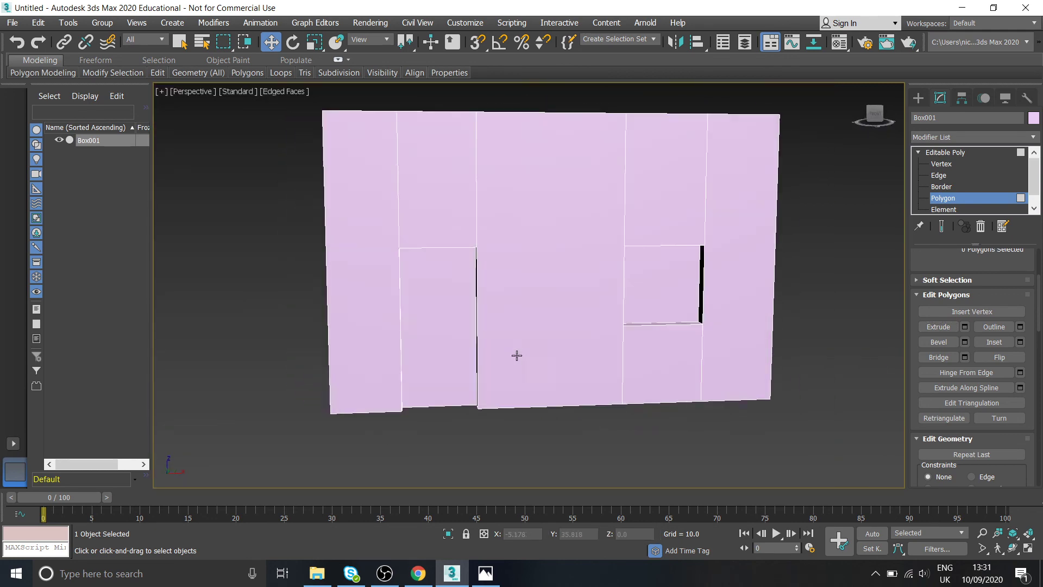
pyautogui.click(945, 153)
pyautogui.keyDown('alt'); pyautogui.moveTo(630, 282); pyautogui.dragTo(647, 269, button='middle'); pyautogui.keyUp('alt')
pyautogui.scroll(-2, 668, 275)
pyautogui.click(752, 326)
pyautogui.moveTo(679, 313); pyautogui.dragTo(648, 321, button='middle')
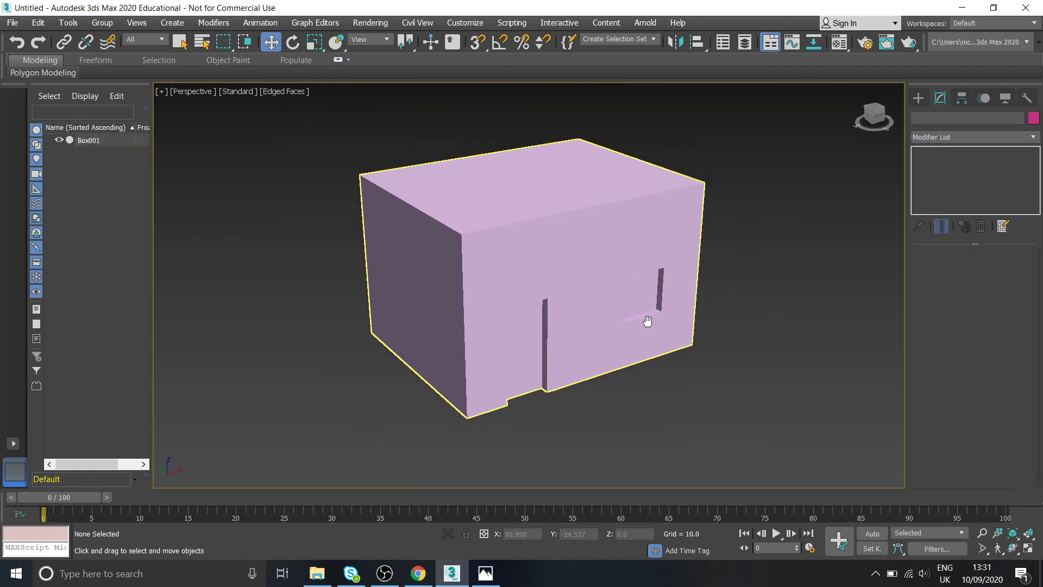
# - Change the building's object color to a blue from the 3ds Max palette, then deselect the building
pyautogui.click(565, 332)
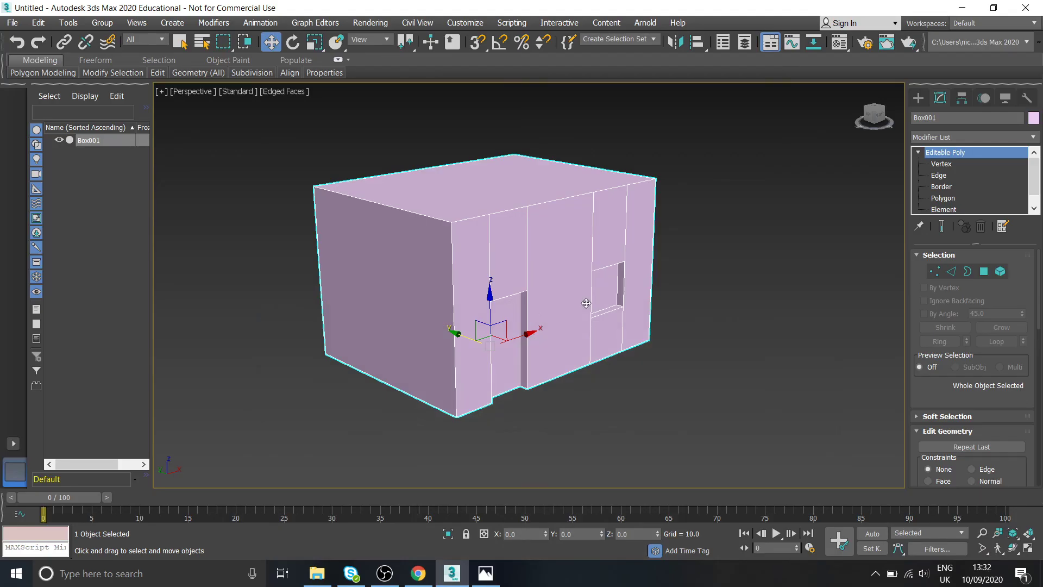
pyautogui.click(1033, 118)
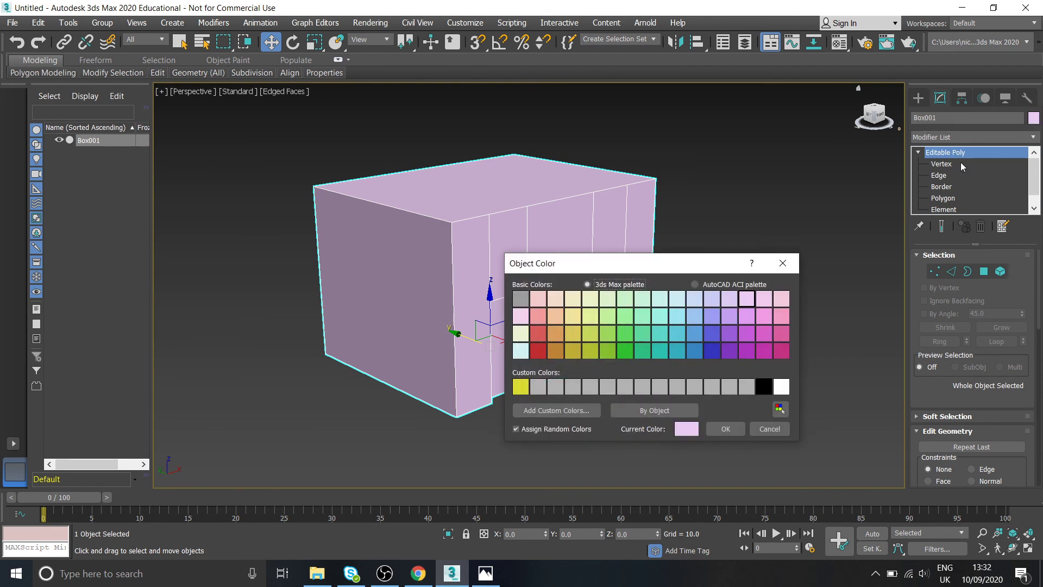
pyautogui.moveTo(709, 272); pyautogui.dragTo(757, 188)
pyautogui.click(742, 267)
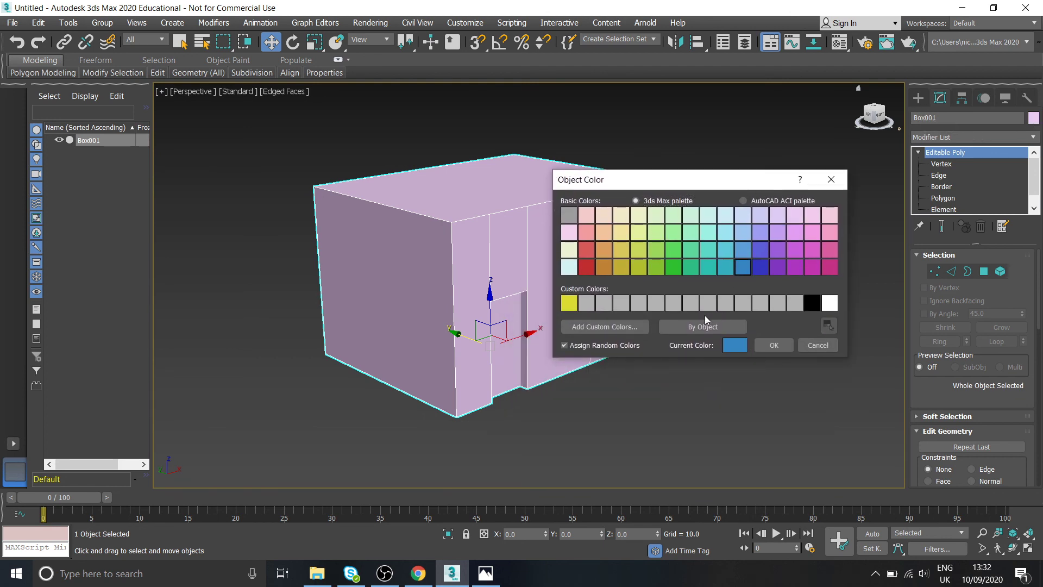
pyautogui.click(774, 346)
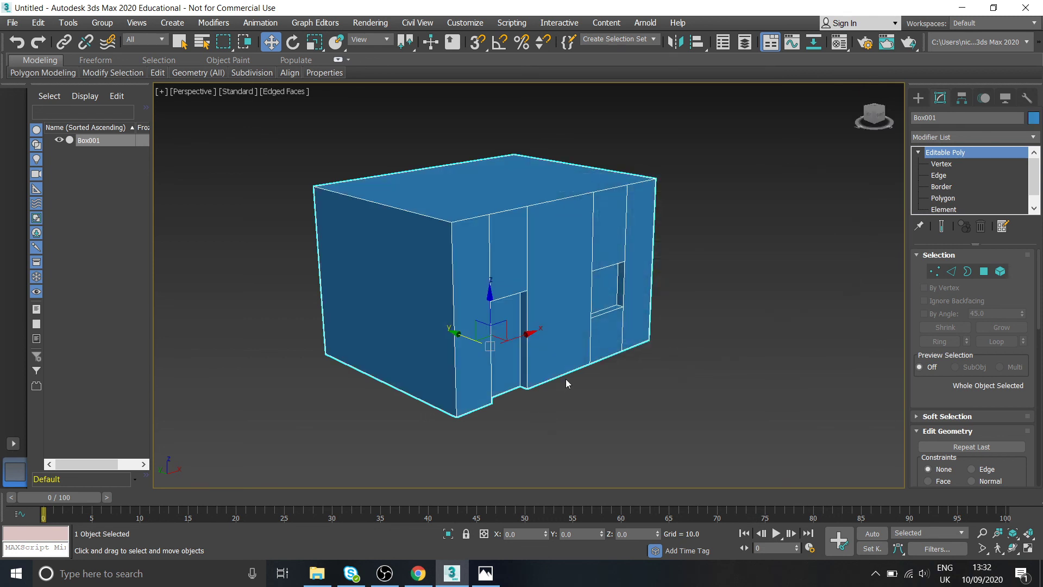
pyautogui.click(709, 246)
pyautogui.moveTo(664, 292); pyautogui.dragTo(681, 266, button='middle')
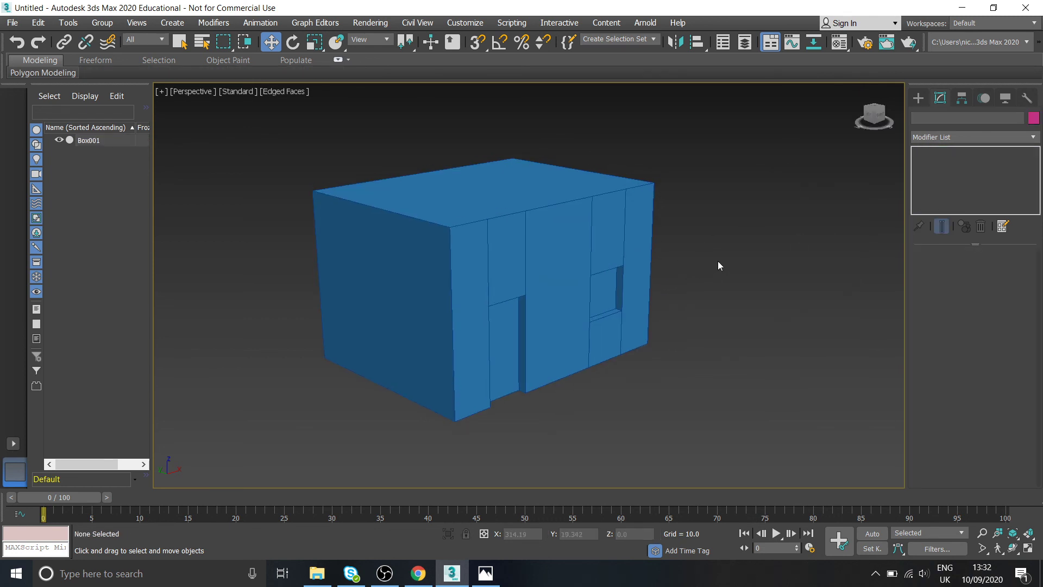